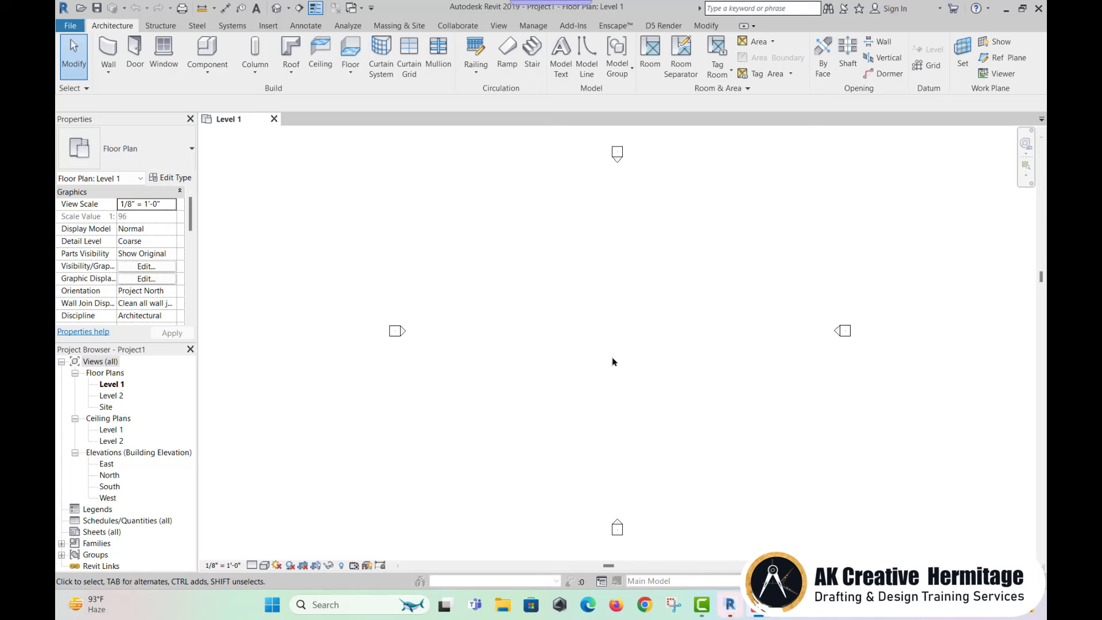
# Draw the rectangular Generic 8" outer wall outline on Level 1.
pyautogui.click(160, 25)
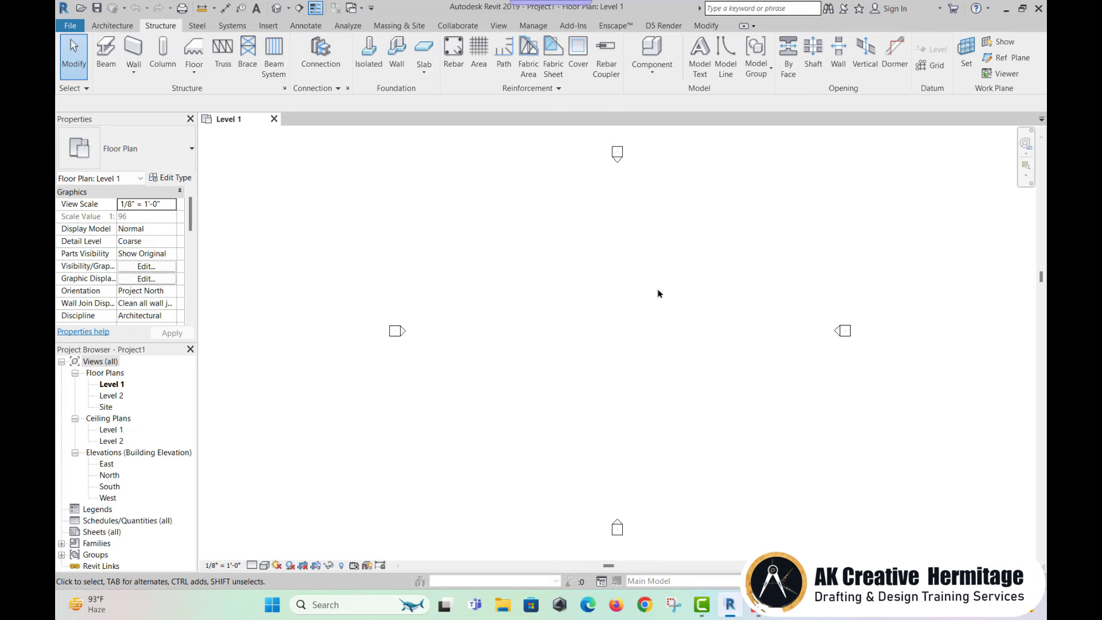
pyautogui.moveTo(705, 318); pyautogui.dragTo(563, 322, button='middle')
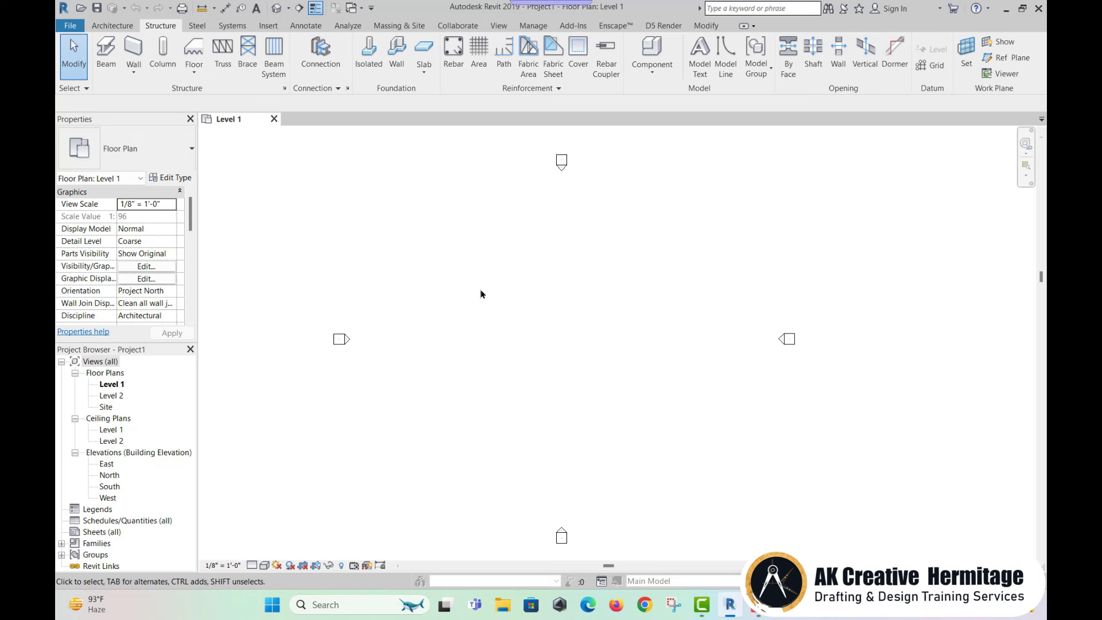
pyautogui.click(112, 26)
pyautogui.click(110, 62)
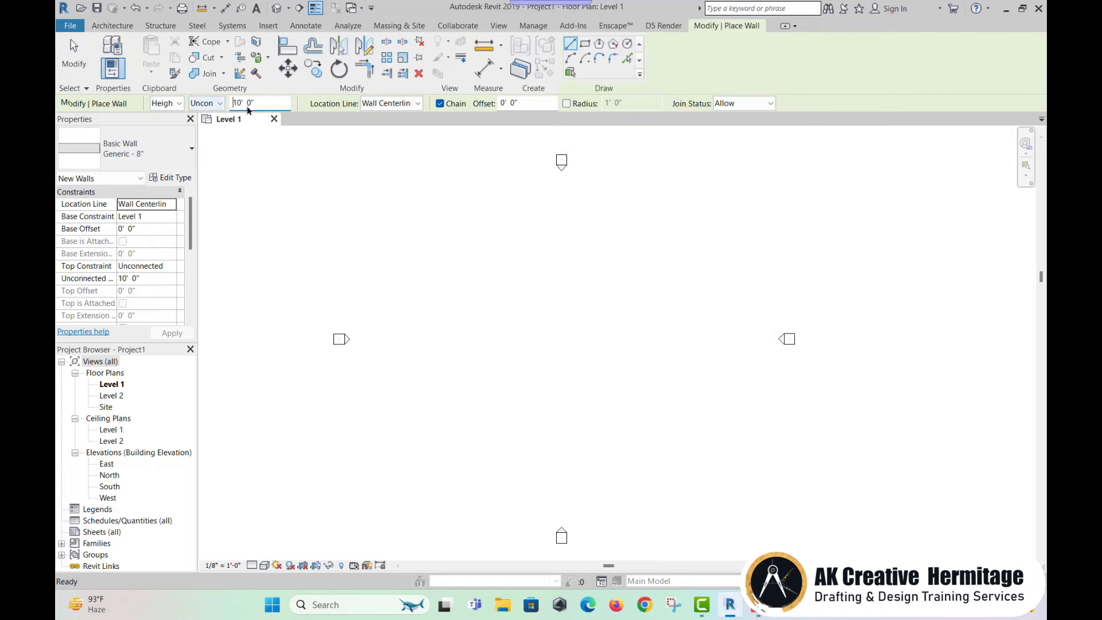
pyautogui.click(490, 412)
pyautogui.click(487, 269)
pyautogui.click(599, 269)
pyautogui.click(600, 413)
pyautogui.click(488, 412)
pyautogui.scroll(2, 537, 346)
# Add interior partitions from the top wall, then across to the left and right outer walls.
pyautogui.click(527, 212)
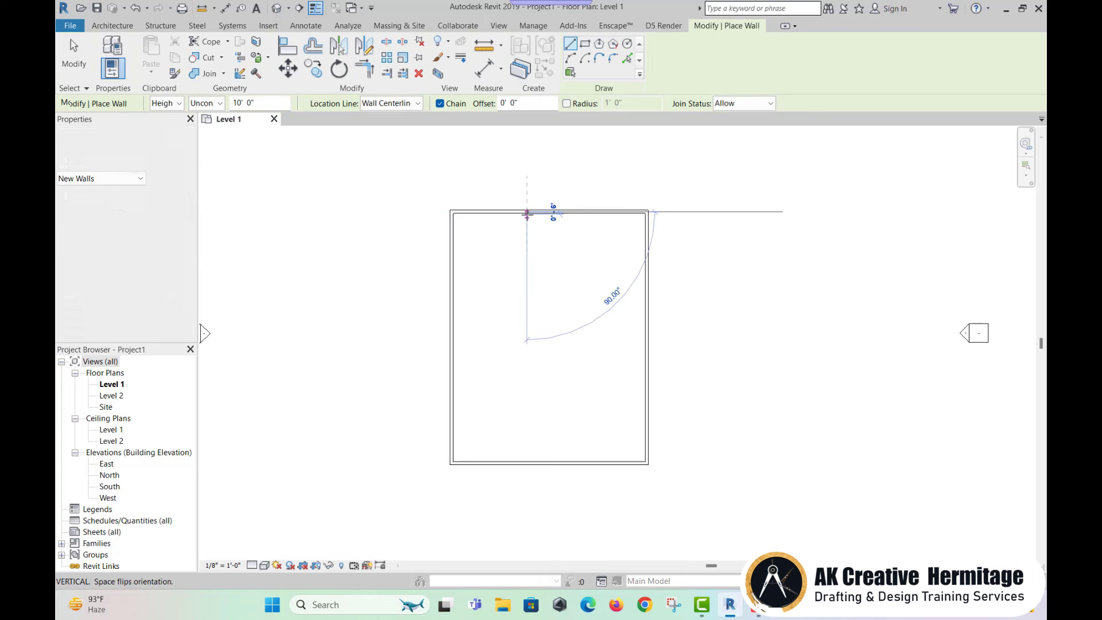
pyautogui.click(526, 306)
pyautogui.click(453, 306)
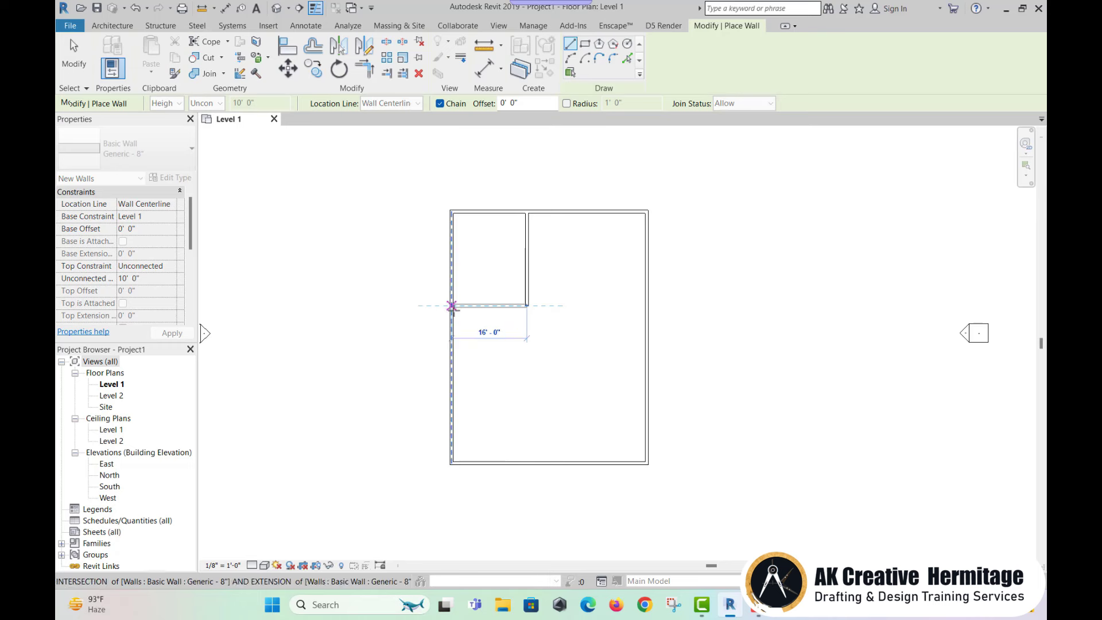
pyautogui.press('Escape')
pyautogui.scroll(2, 533, 292)
pyautogui.click(527, 302)
pyautogui.click(707, 303)
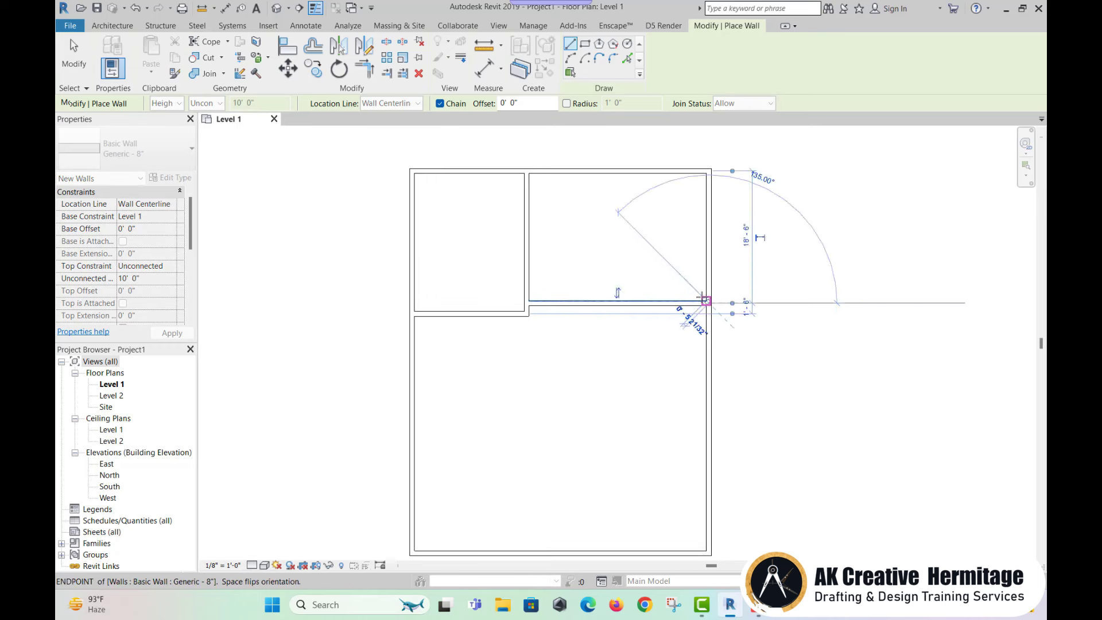
pyautogui.rightClick(575, 314)
pyautogui.click(601, 320)
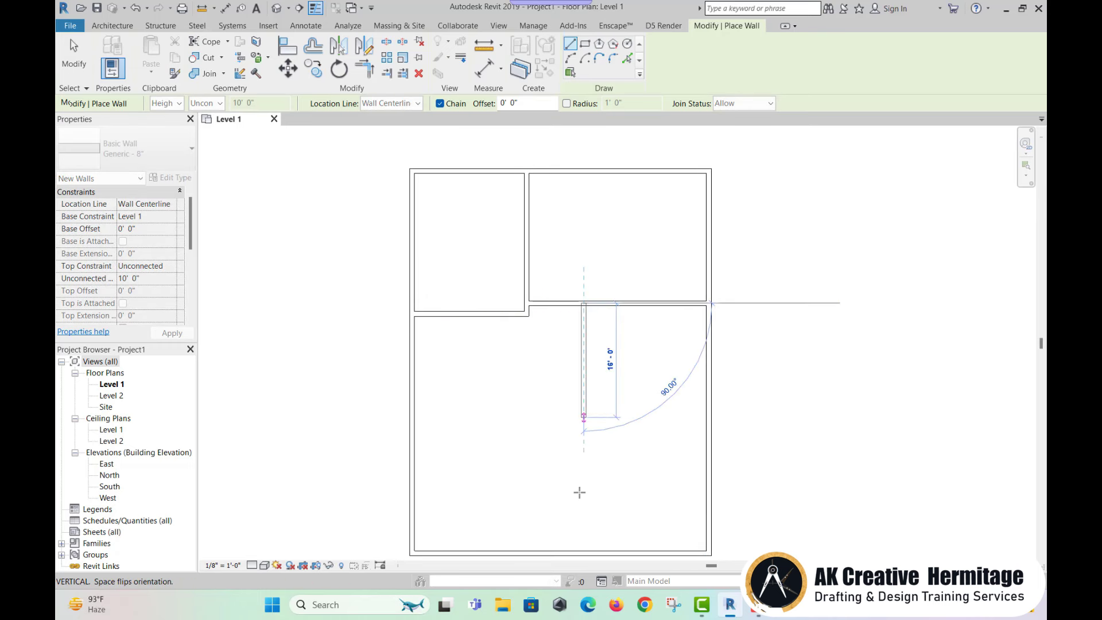
# Add partitions reaching the bottom and left outer walls to complete the five rooms.
pyautogui.click(584, 553)
pyautogui.press('Escape')
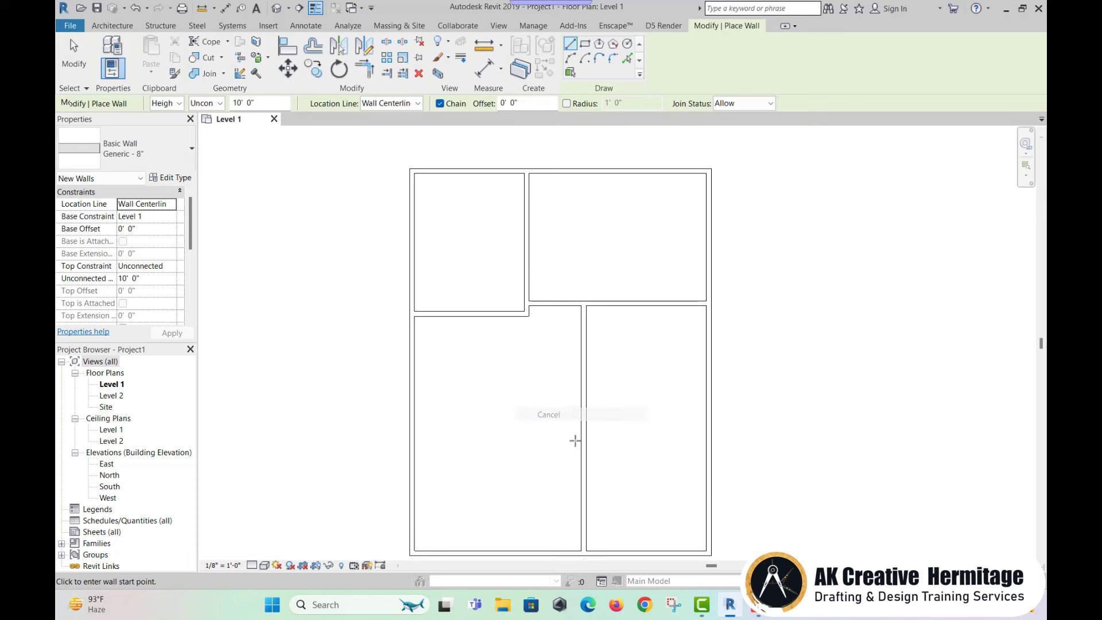
pyautogui.click(584, 442)
pyautogui.click(416, 442)
pyautogui.rightClick(529, 369)
pyautogui.click(554, 376)
pyautogui.scroll(-1, 536, 383)
pyautogui.moveTo(536, 383); pyautogui.dragTo(535, 369, button='middle')
pyautogui.rightClick(518, 316)
pyautogui.click(534, 320)
# Move the short horizontal partition further down.
pyautogui.click(492, 309)
pyautogui.moveTo(492, 309); pyautogui.dragTo(492, 332)
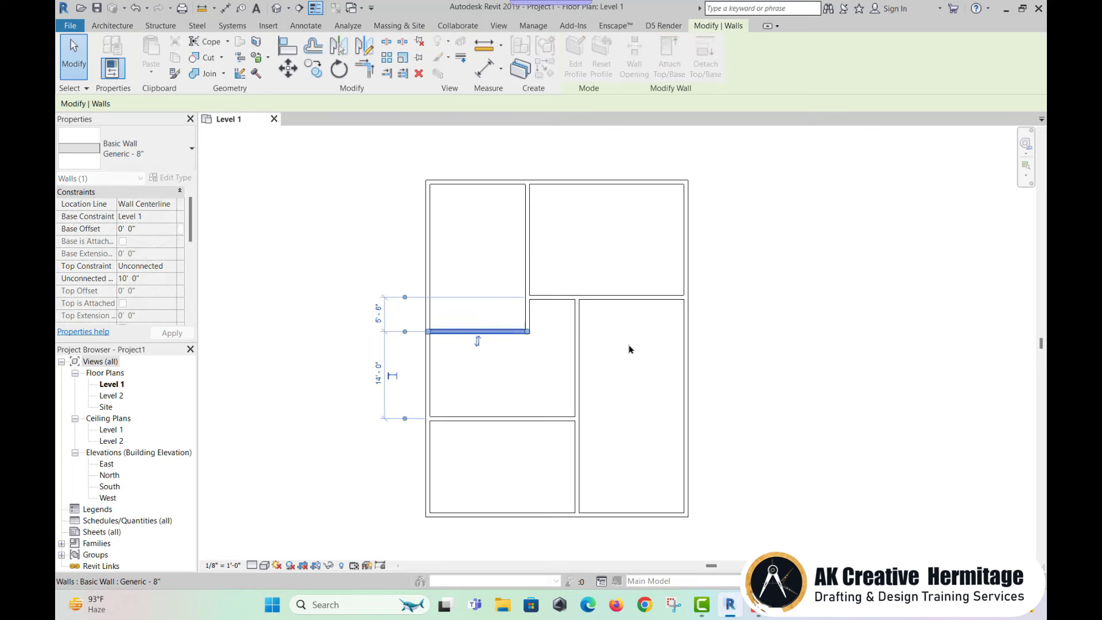
pyautogui.click(629, 349)
pyautogui.scroll(-2, 644, 265)
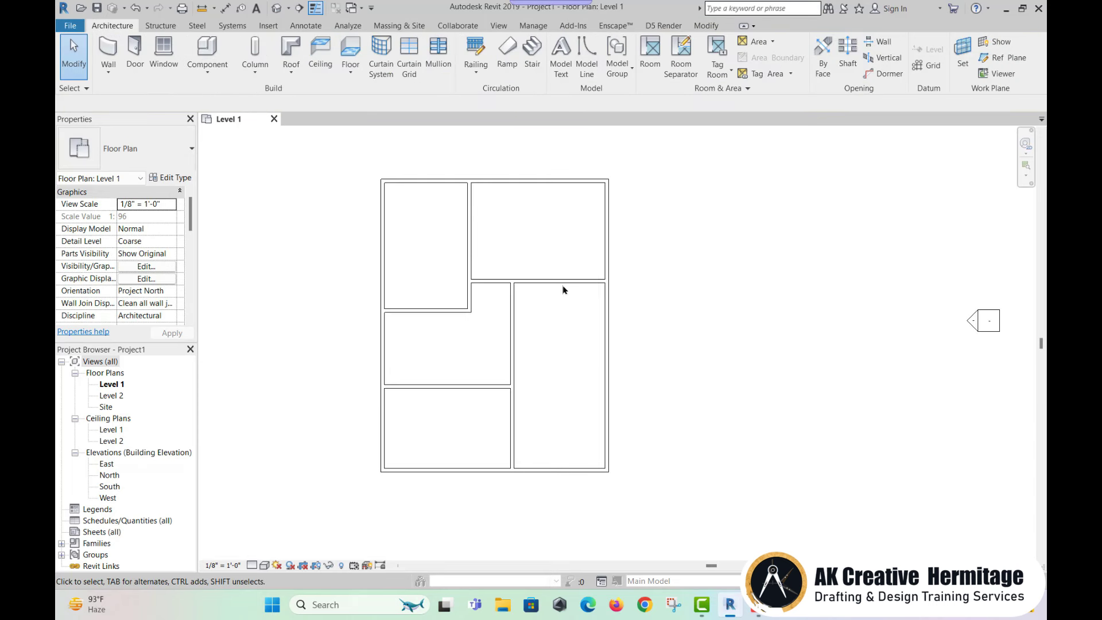
pyautogui.moveTo(564, 290); pyautogui.dragTo(595, 293, button='middle')
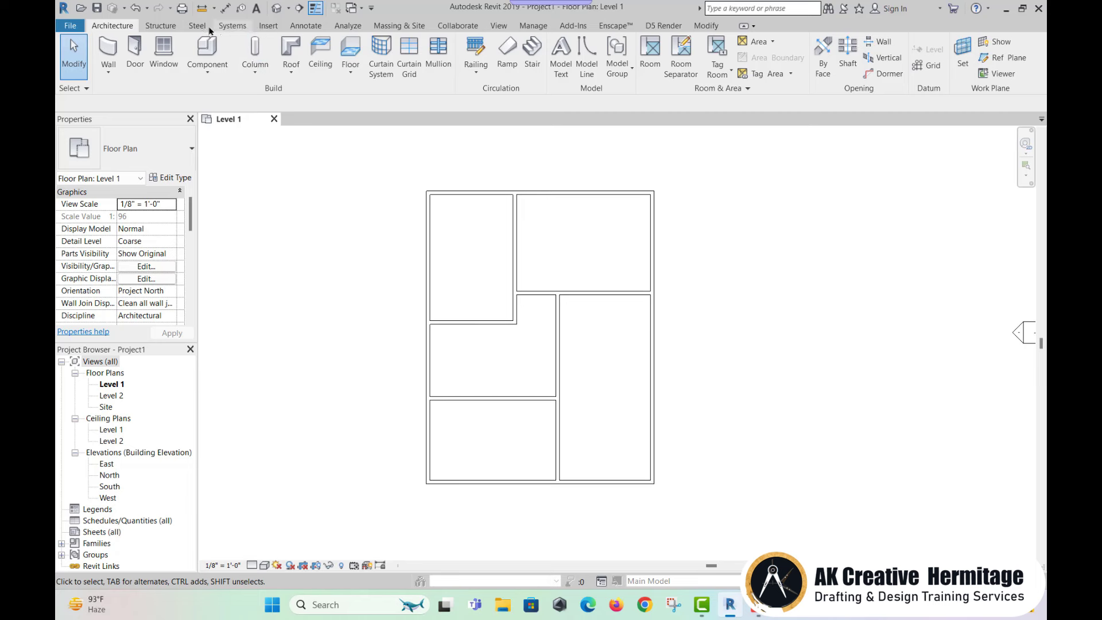
# Start the Grid tool from the Structure tab.
pyautogui.click(160, 26)
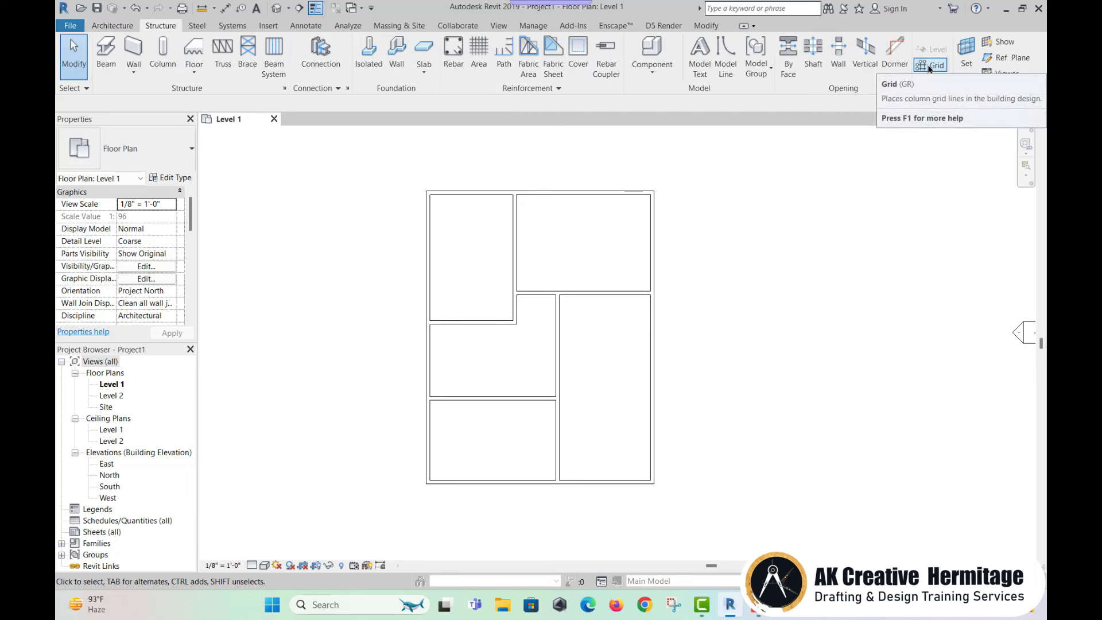
pyautogui.moveTo(931, 66)
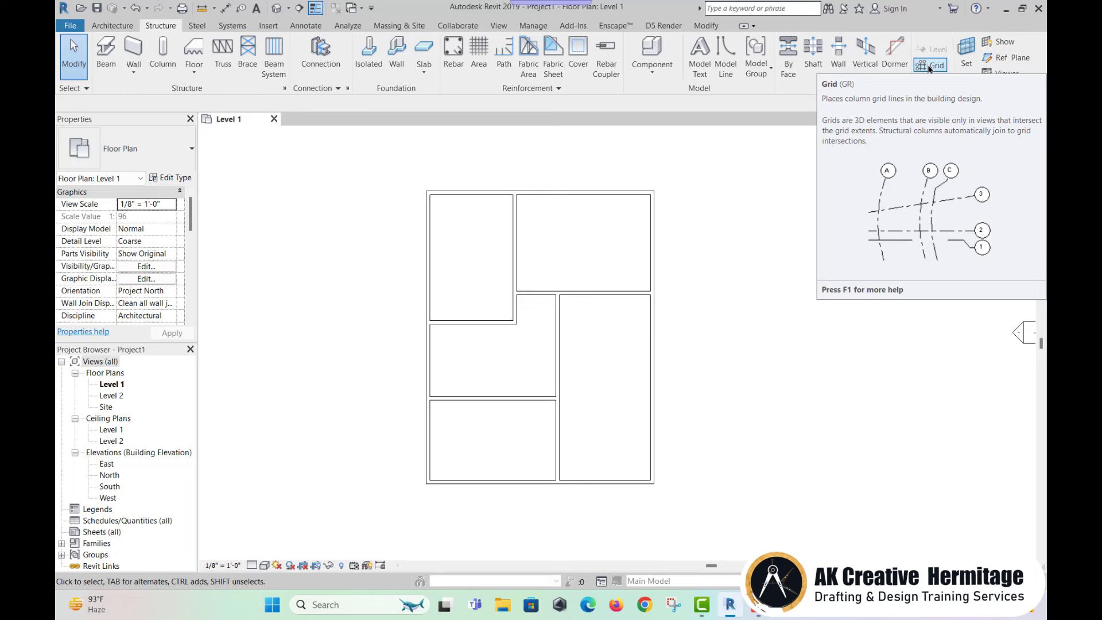
pyautogui.click(929, 68)
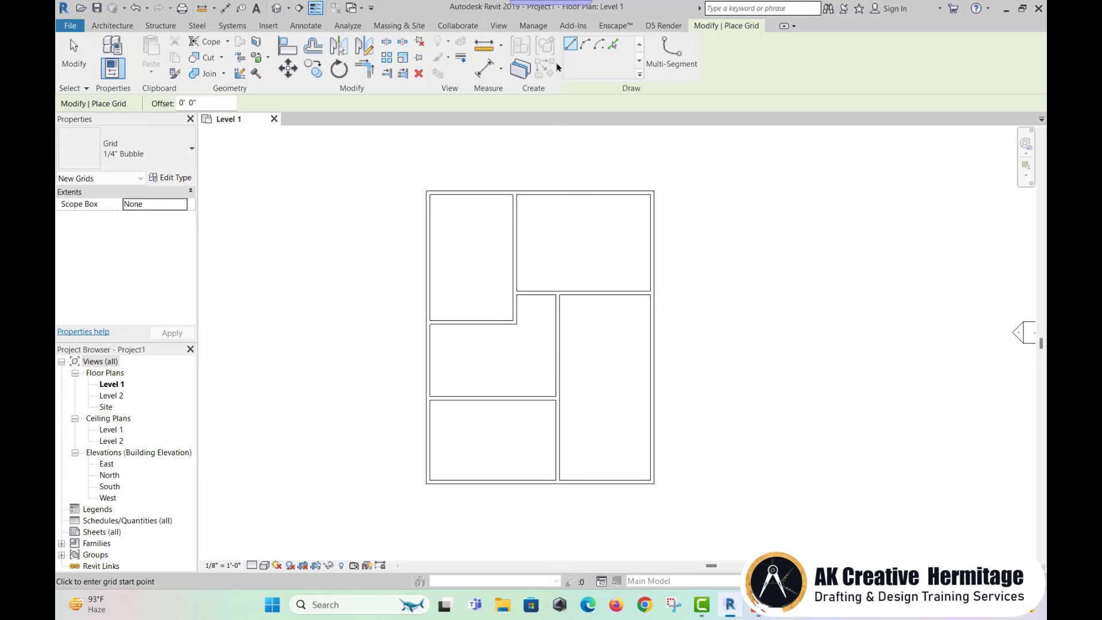
# Draw horizontal grid lines 1 and 2, with grid 1 along the top wall.
pyautogui.click(282, 192)
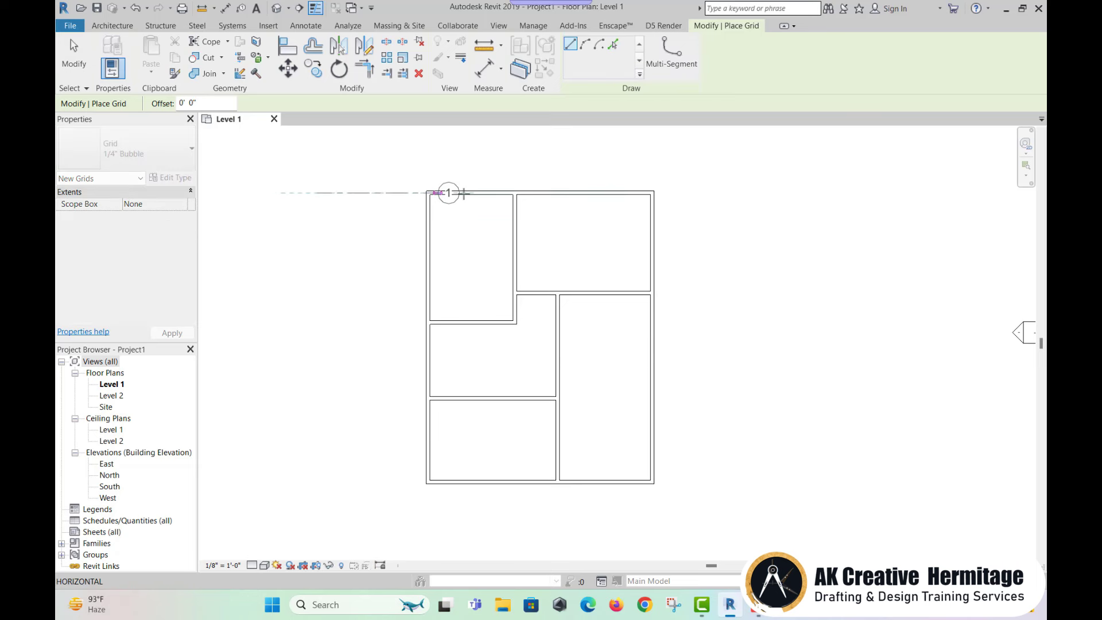
pyautogui.click(815, 192)
pyautogui.scroll(2, 453, 206)
pyautogui.scroll(3, 453, 207)
pyautogui.scroll(-5, 454, 207)
pyautogui.click(332, 319)
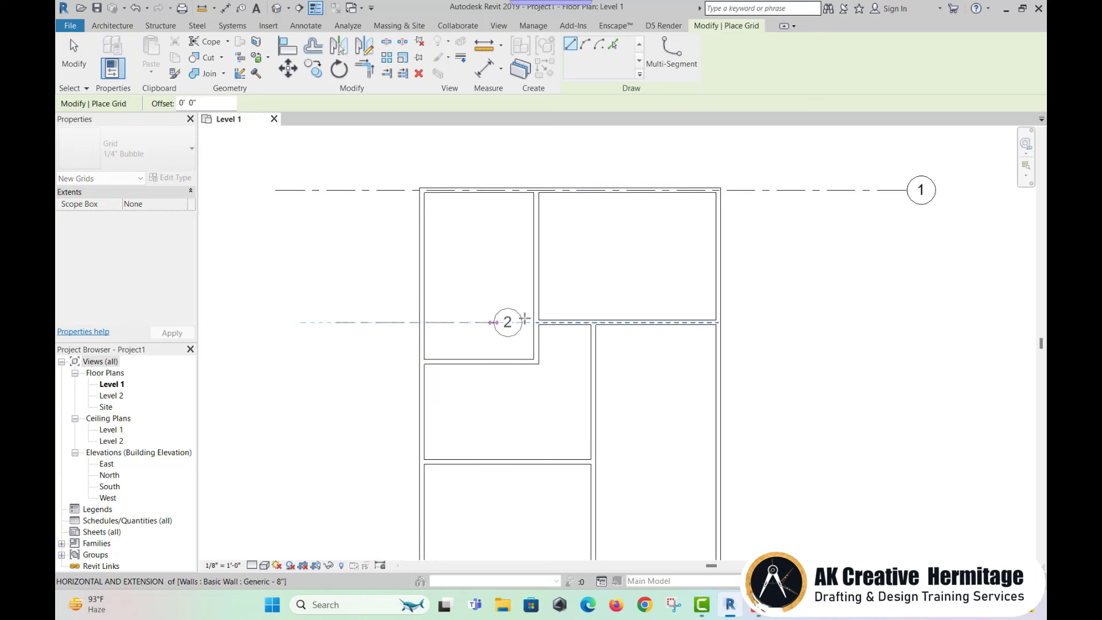
pyautogui.click(906, 320)
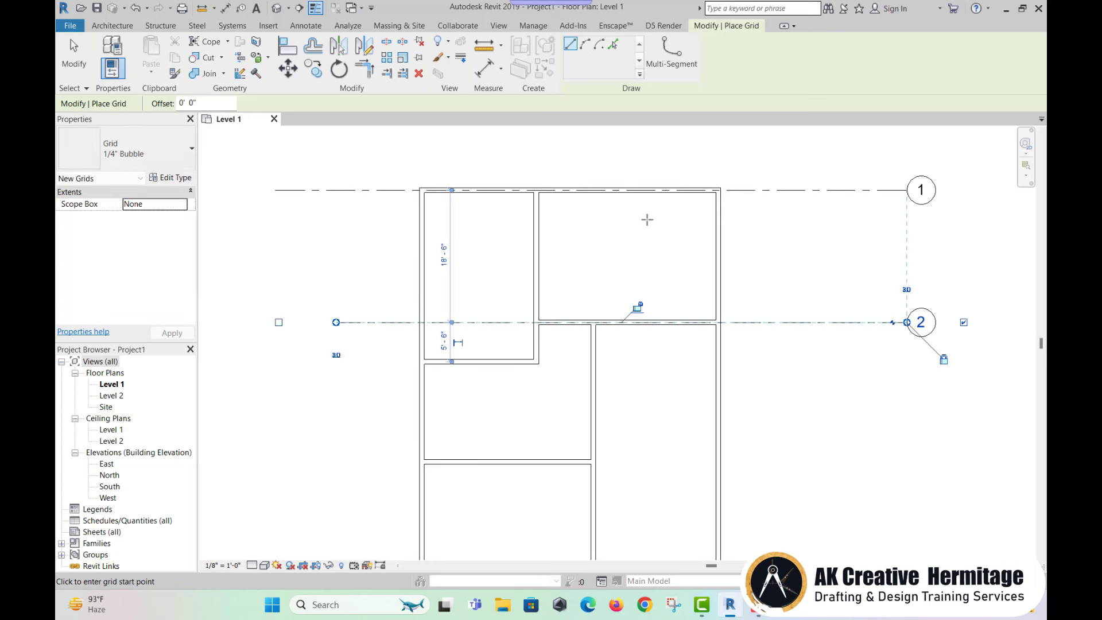
# Draw horizontal grid lines 3, 4 and 5, with grid 5 along the bottom wall.
pyautogui.scroll(-2, 596, 279)
pyautogui.moveTo(596, 278); pyautogui.dragTo(572, 237, button='middle')
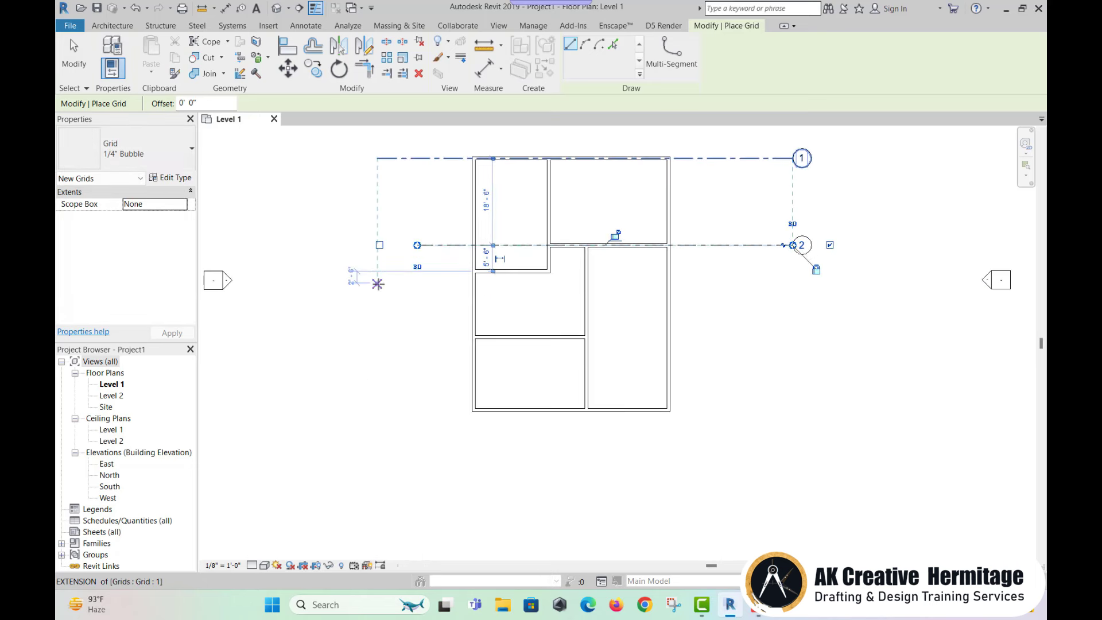
pyautogui.click(418, 270)
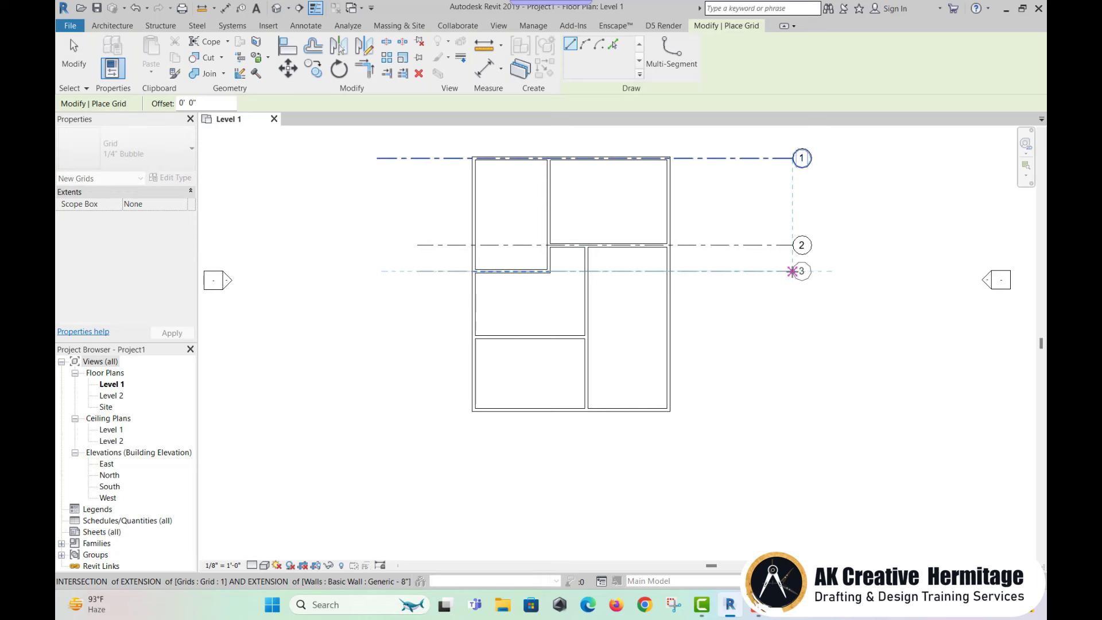
pyautogui.click(792, 271)
pyautogui.click(418, 337)
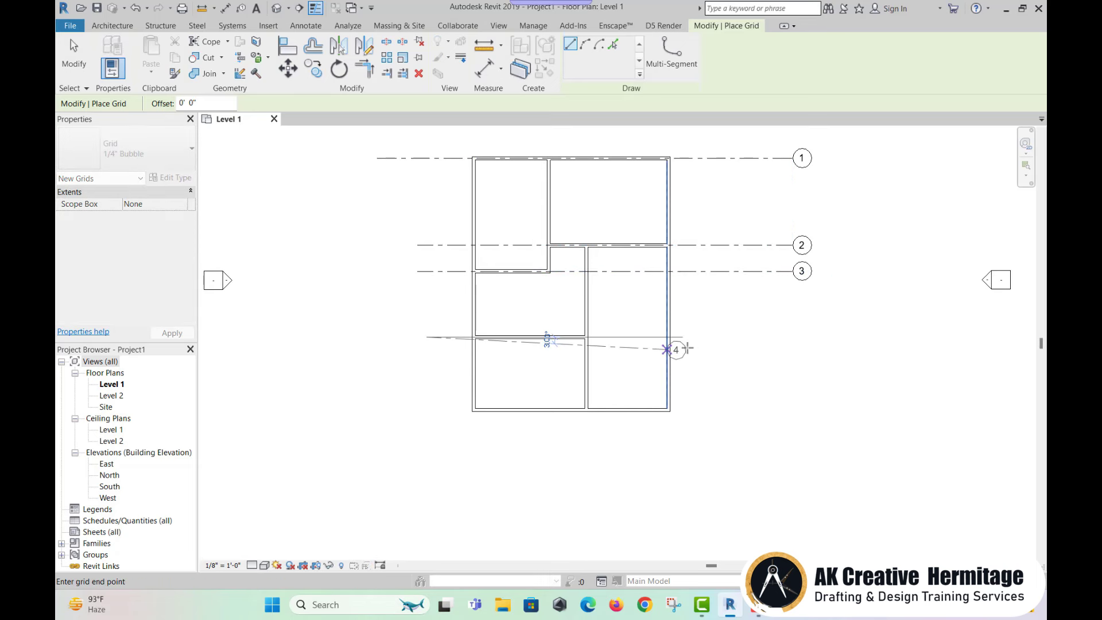
pyautogui.click(792, 337)
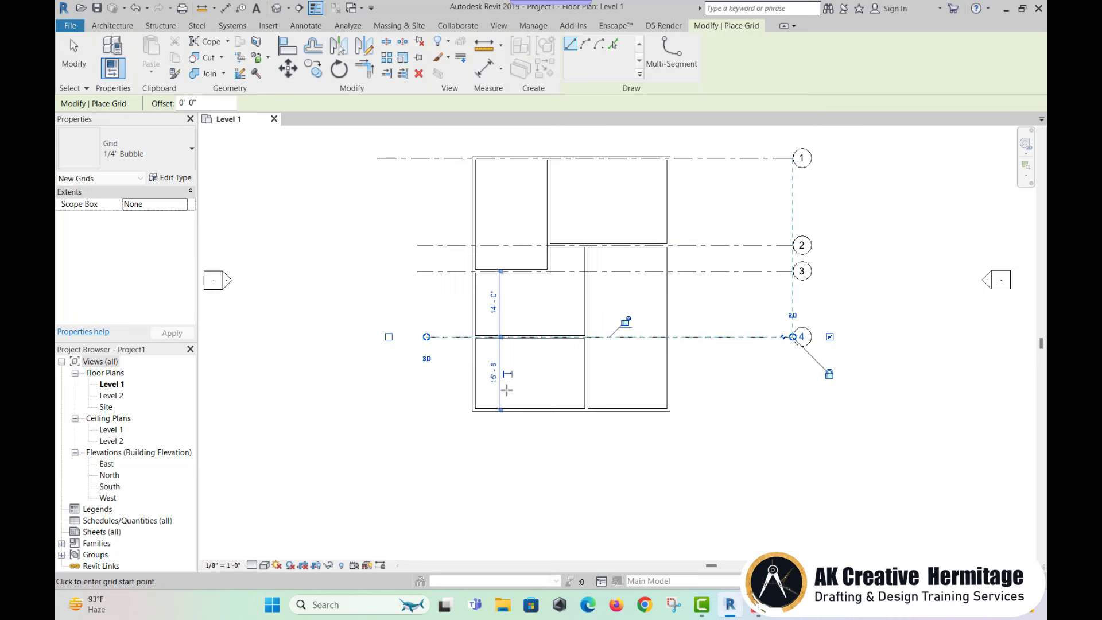
pyautogui.click(451, 410)
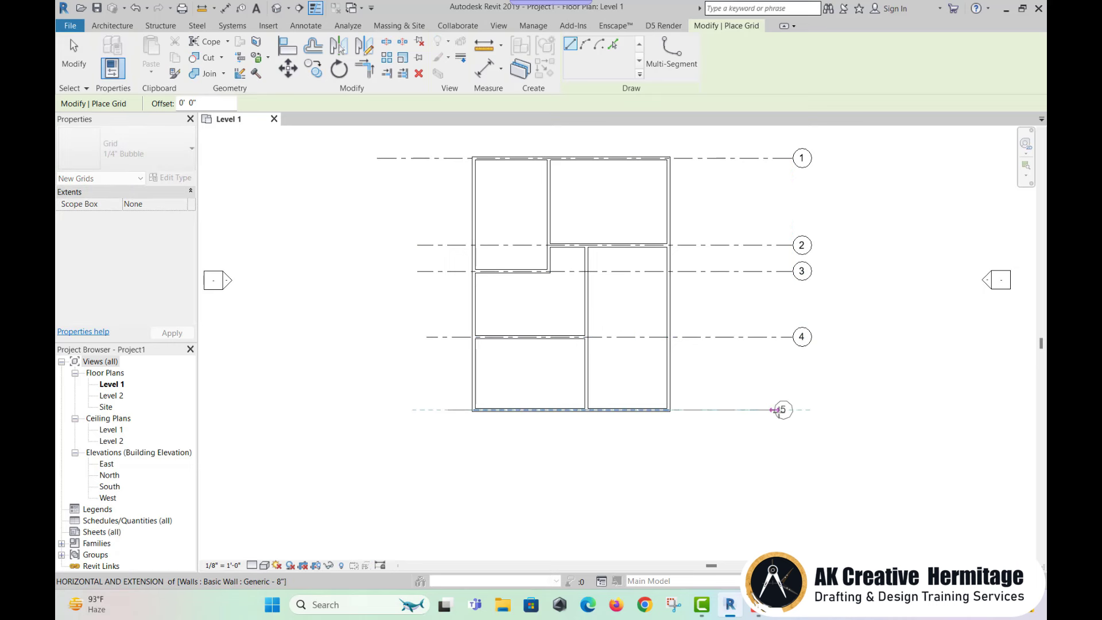
pyautogui.click(793, 409)
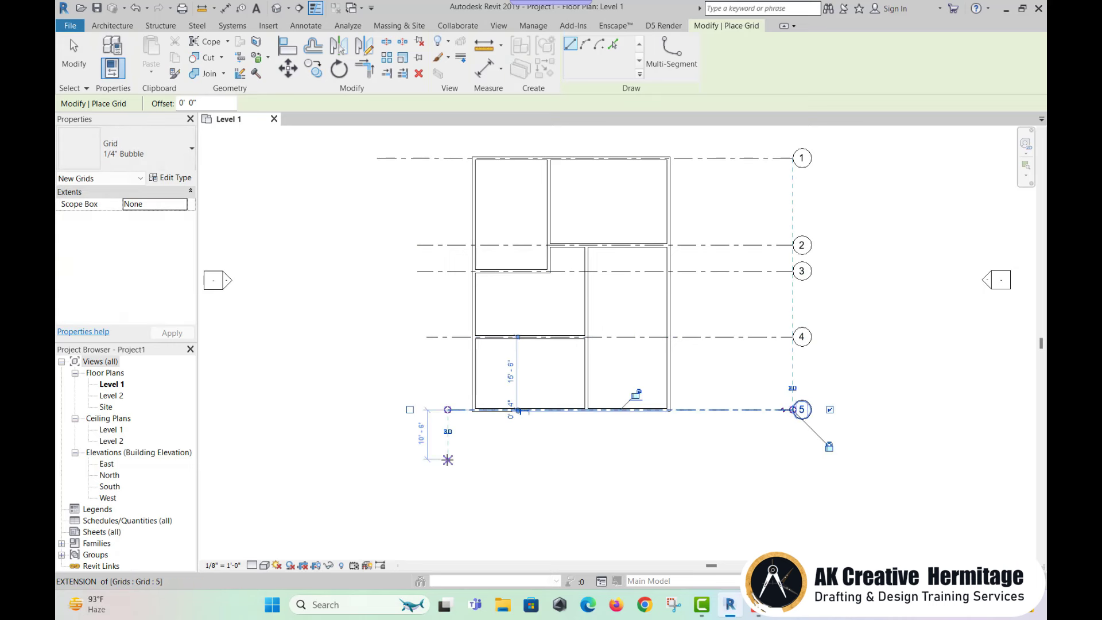
# Draw vertical grid lines 6, 7 and 8 across the plan.
pyautogui.click(473, 487)
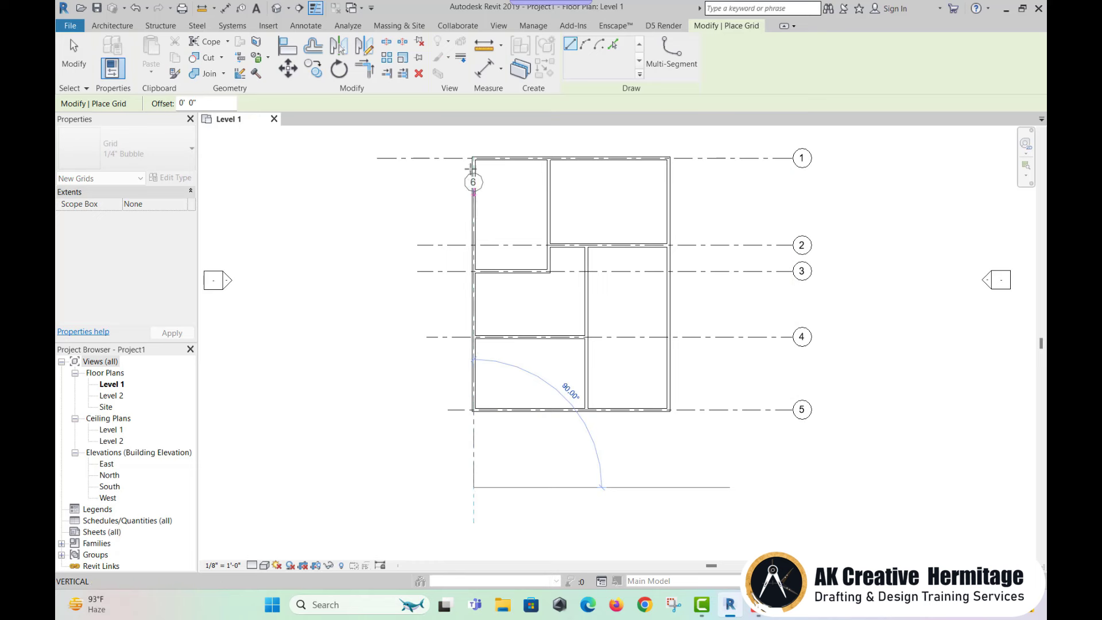
pyautogui.click(473, 134)
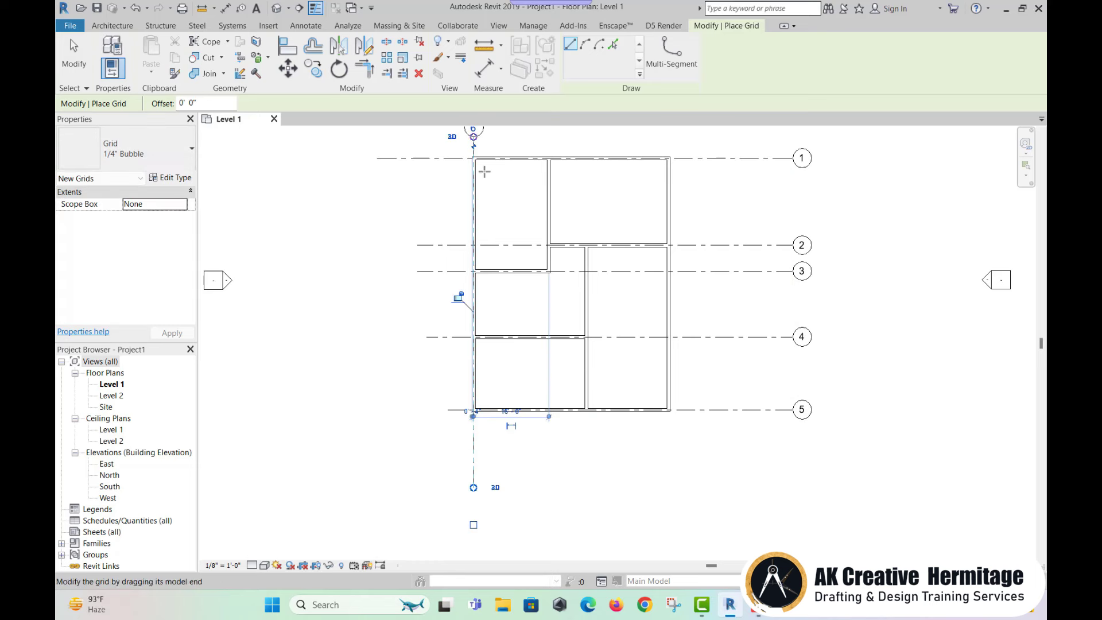
pyautogui.click(548, 464)
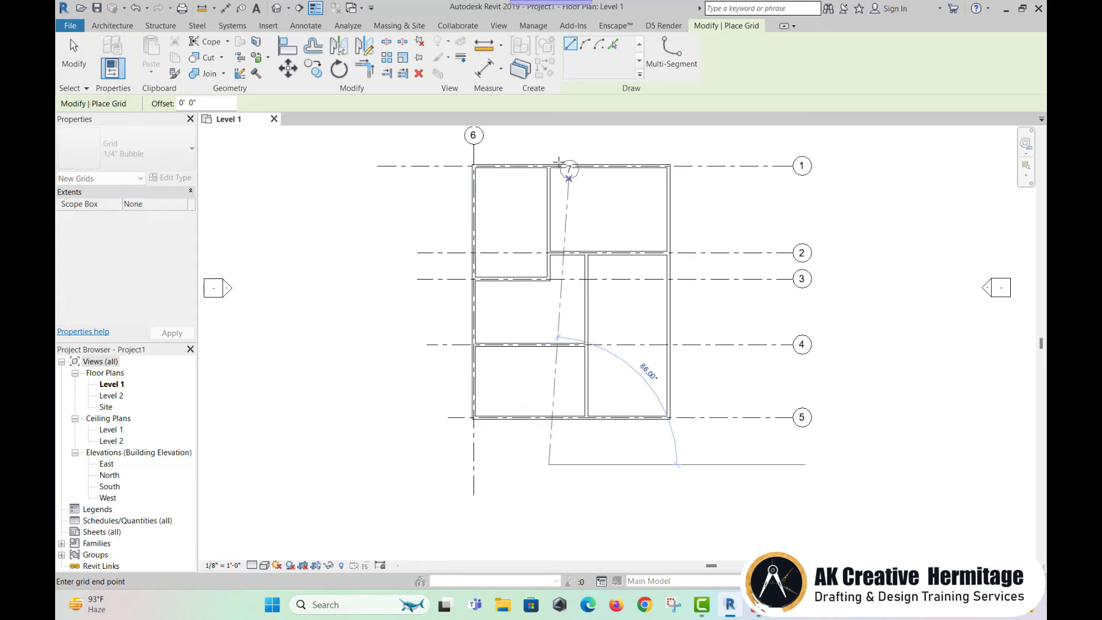
pyautogui.click(548, 145)
pyautogui.click(586, 465)
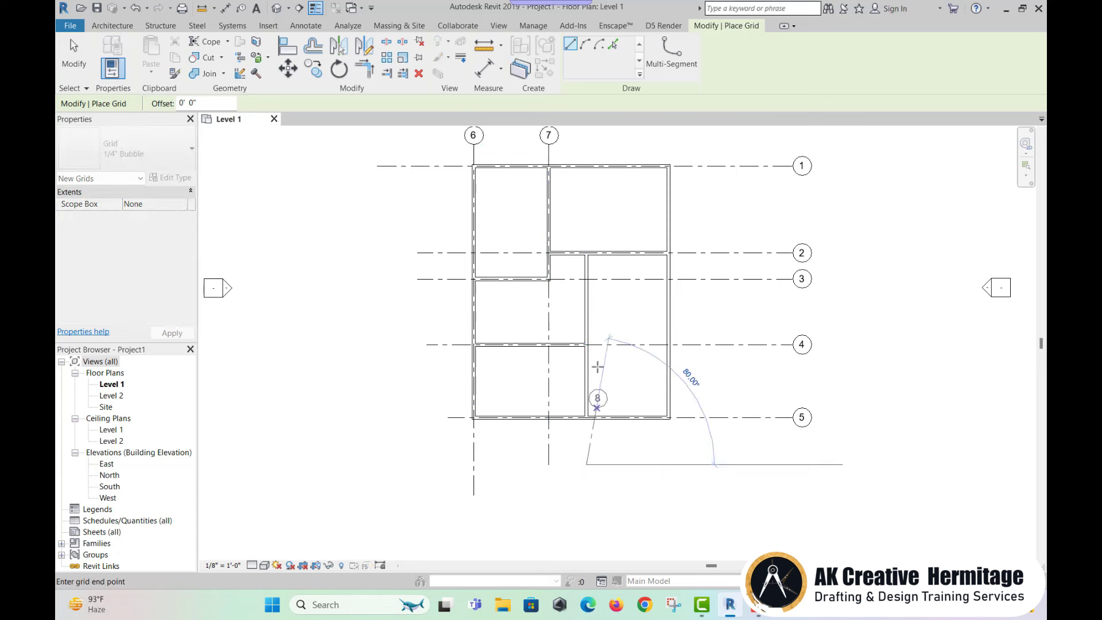
pyautogui.click(586, 145)
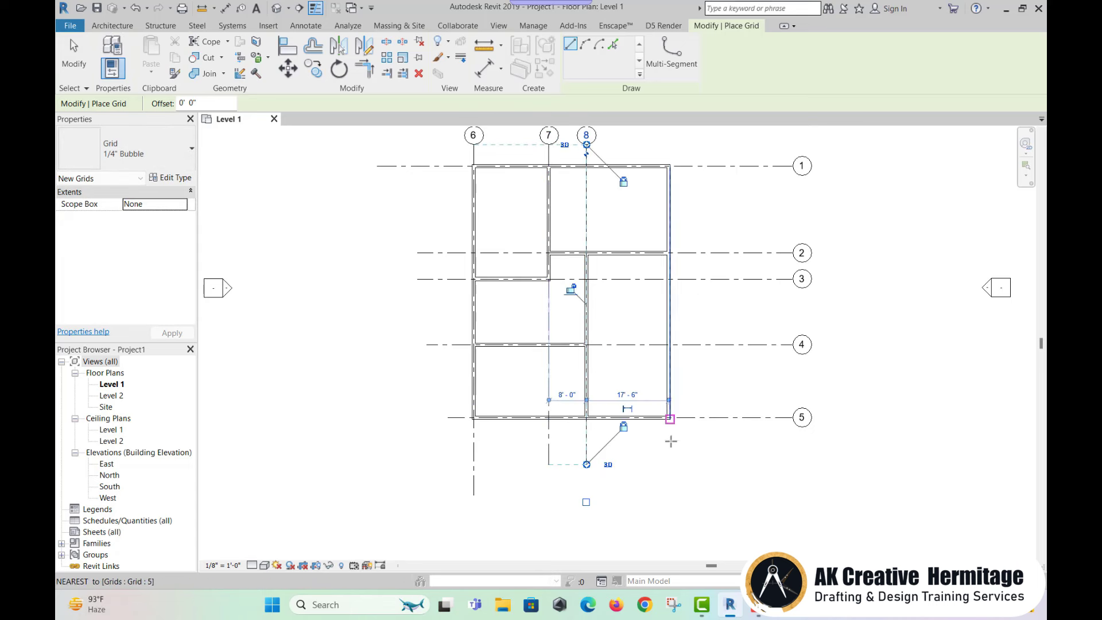
# Draw vertical grid 9 along the right wall and stop grid placement.
pyautogui.click(668, 474)
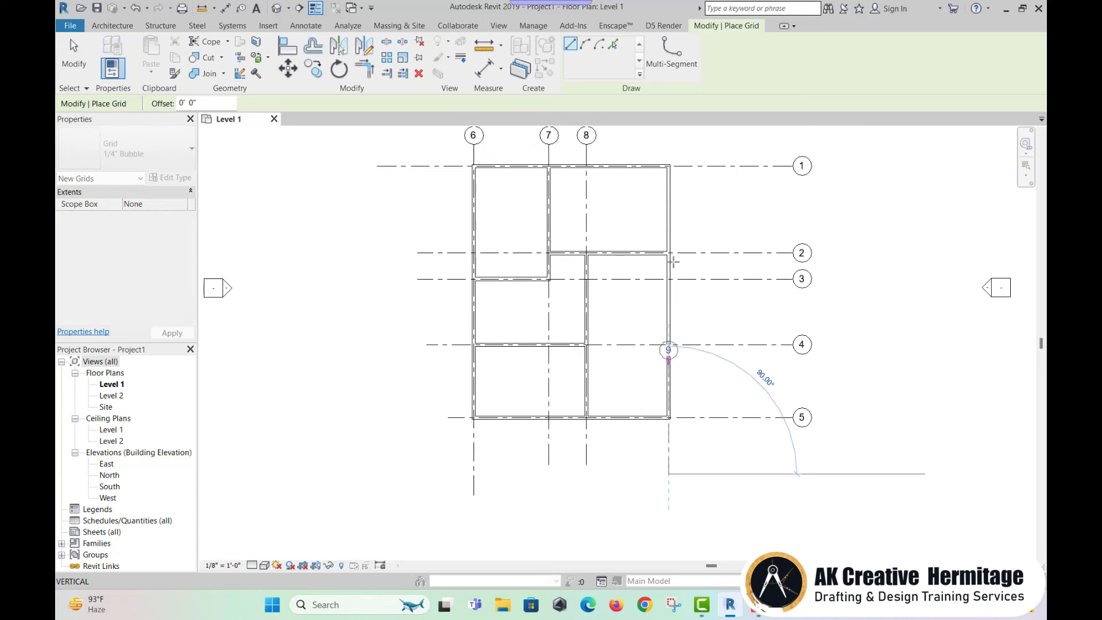
pyautogui.click(668, 144)
pyautogui.rightClick(731, 211)
pyautogui.click(757, 223)
pyautogui.moveTo(735, 216); pyautogui.dragTo(746, 258, button='middle')
pyautogui.scroll(2, 717, 226)
# Rename vertical grids 6 and 7 to a and b.
pyautogui.click(713, 200)
pyautogui.press('Escape')
pyautogui.scroll(2, 402, 165)
pyautogui.click(402, 165)
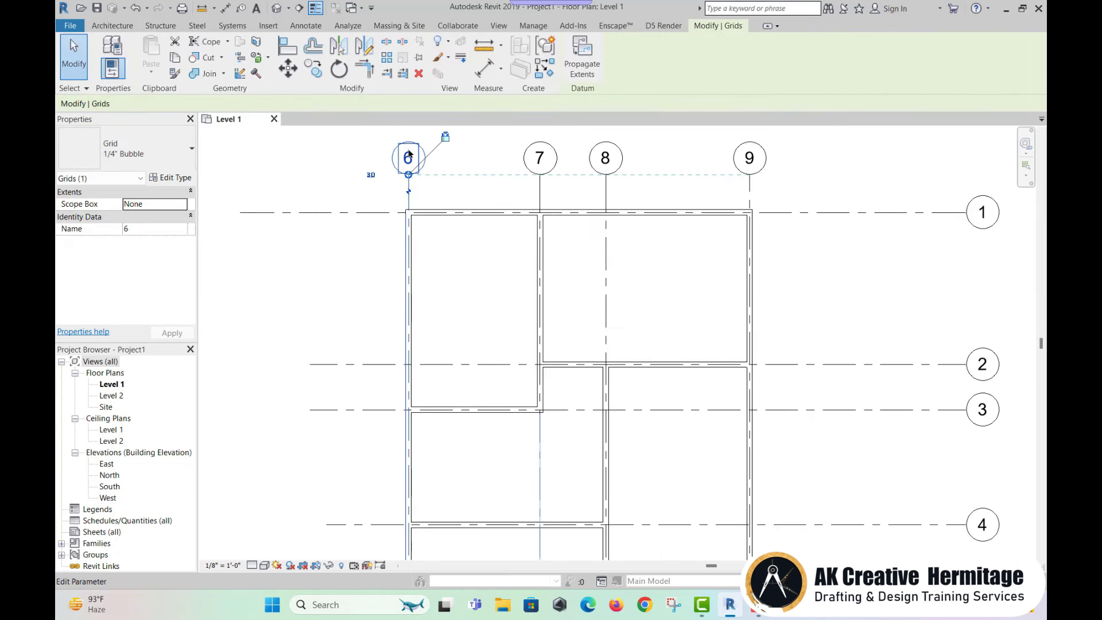
pyautogui.write('a')
pyautogui.press('Return')
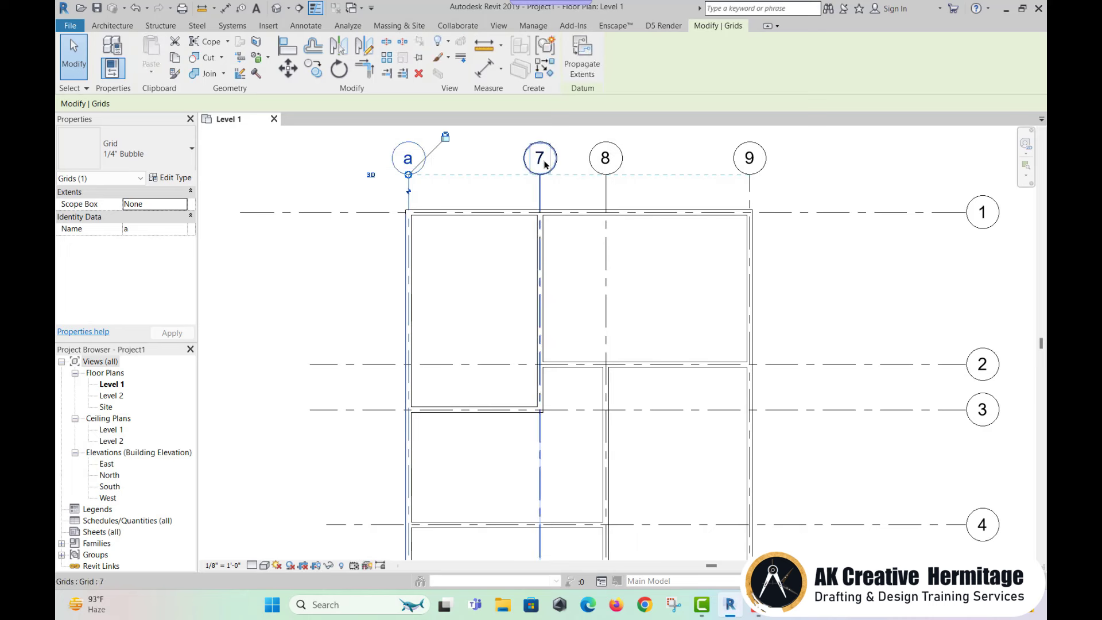
pyautogui.click(540, 159)
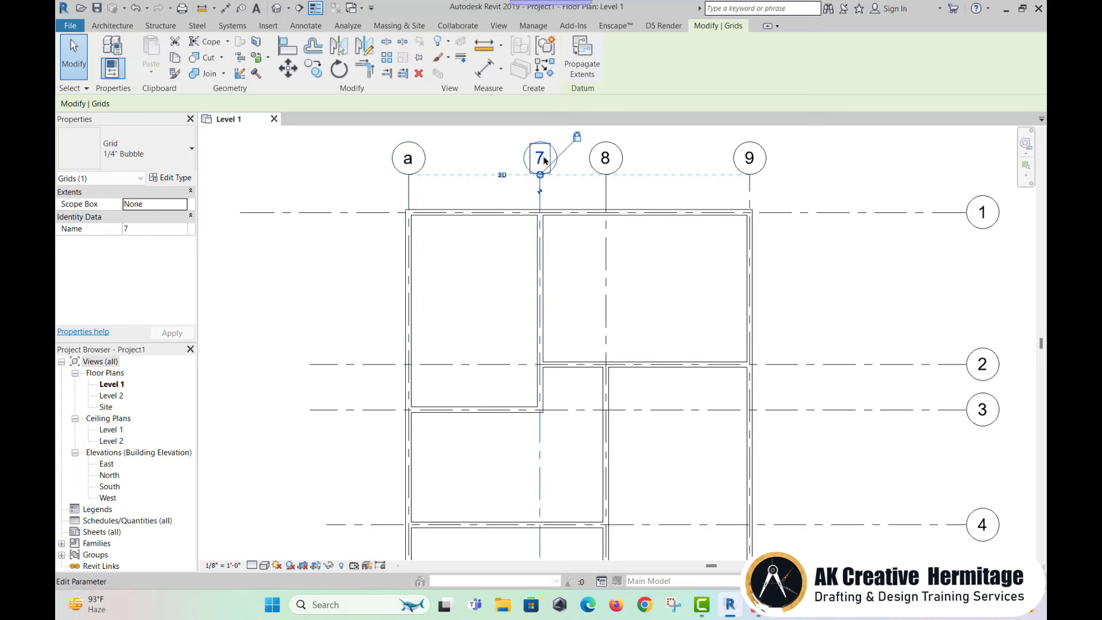
pyautogui.press('Return')
# Rename vertical grids 8 and 9 to c and d.
pyautogui.click(606, 195)
pyautogui.click(606, 158)
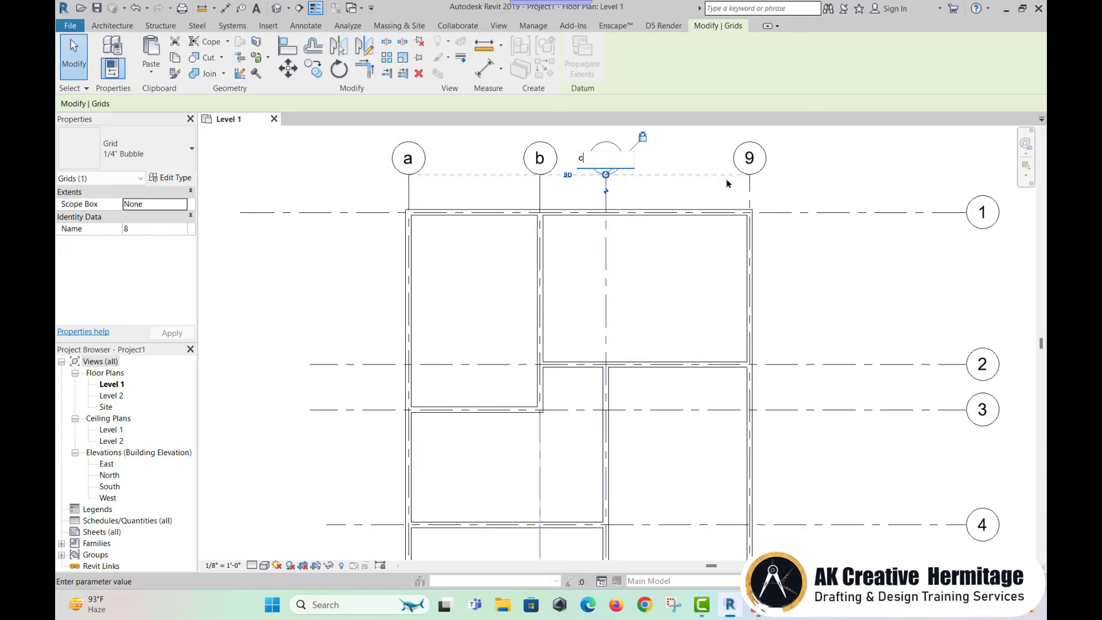
pyautogui.press('Return')
pyautogui.click(749, 184)
pyautogui.click(749, 158)
pyautogui.write('d')
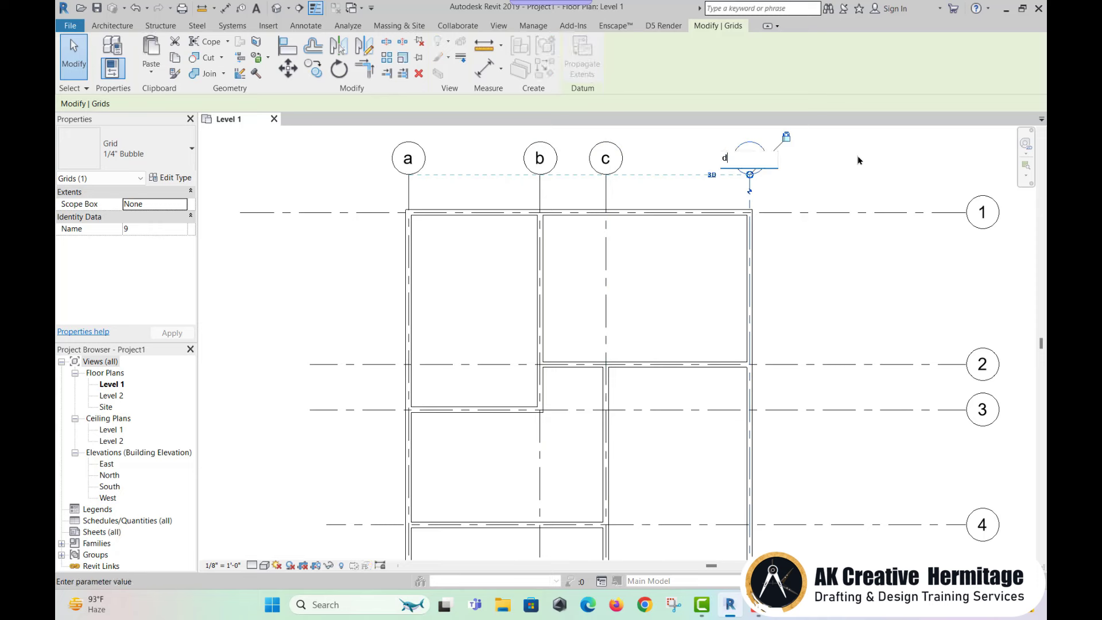
pyautogui.press('Return')
pyautogui.scroll(-1, 813, 212)
pyautogui.scroll(-2, 775, 195)
pyautogui.press('Escape')
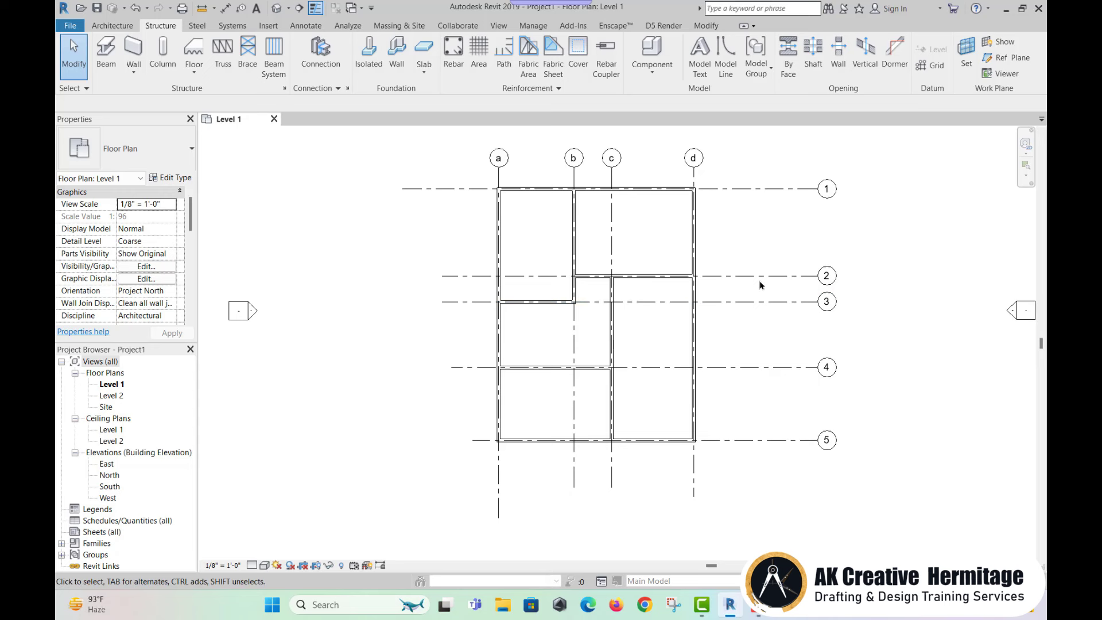
# Start structural column placement, check the W10X49 type, and open Load Family.
pyautogui.moveTo(759, 286); pyautogui.dragTo(693, 252, button='middle')
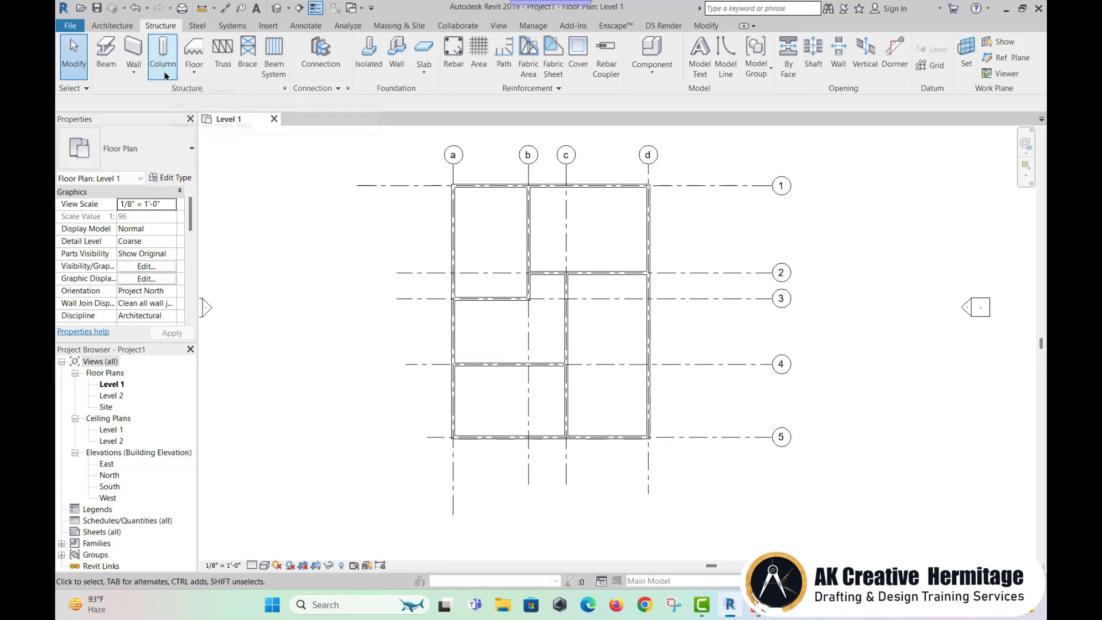
pyautogui.click(164, 57)
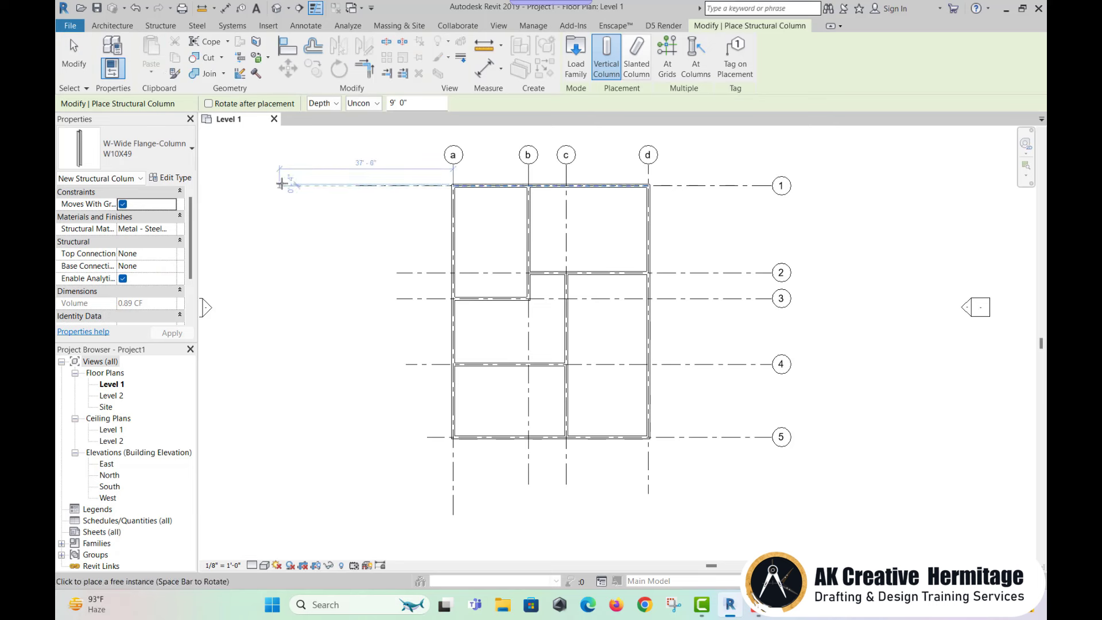
pyautogui.click(133, 151)
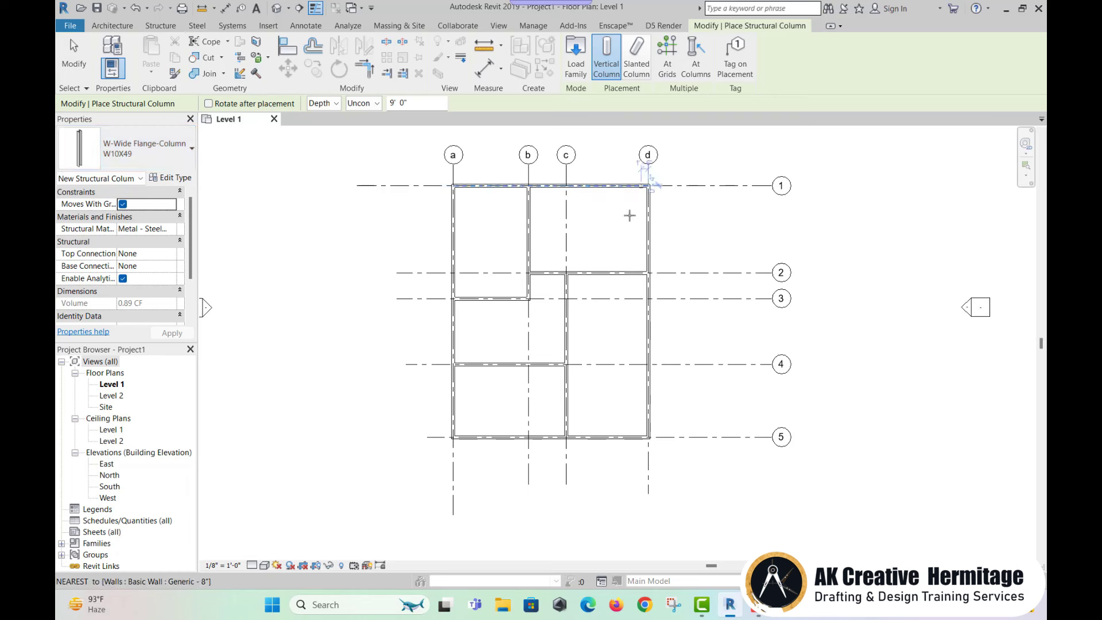
pyautogui.click(575, 54)
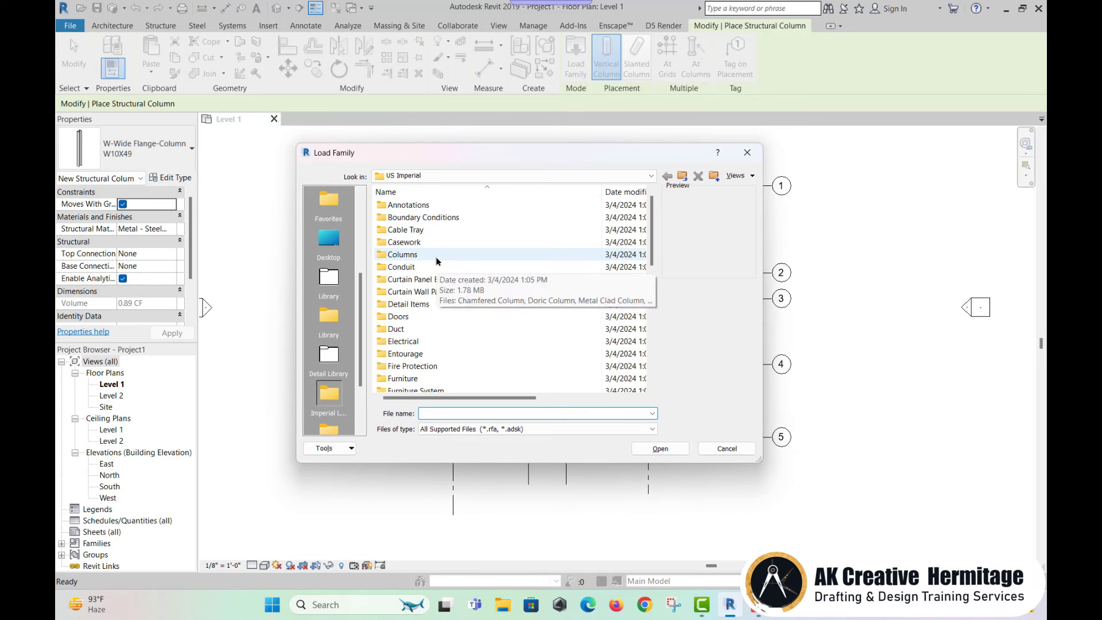
# Browse Structural Columns > Concrete and load Concrete-Rectangular-Column.rfa.
pyautogui.scroll(-4, 441, 284)
pyautogui.scroll(-2, 437, 290)
pyautogui.scroll(-1, 433, 291)
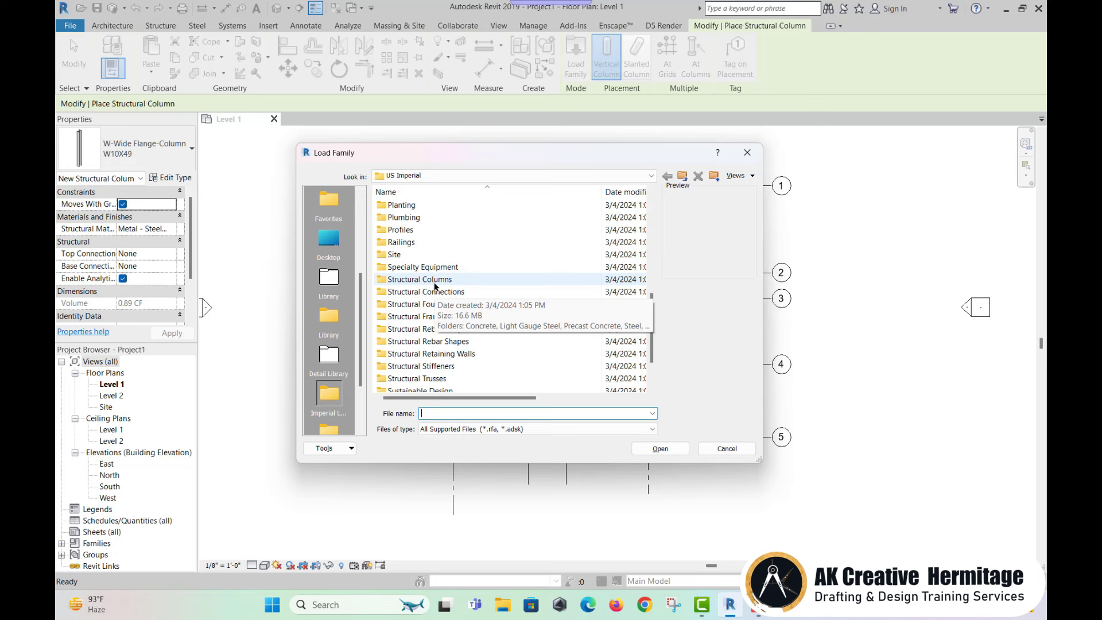
pyautogui.doubleClick(452, 280)
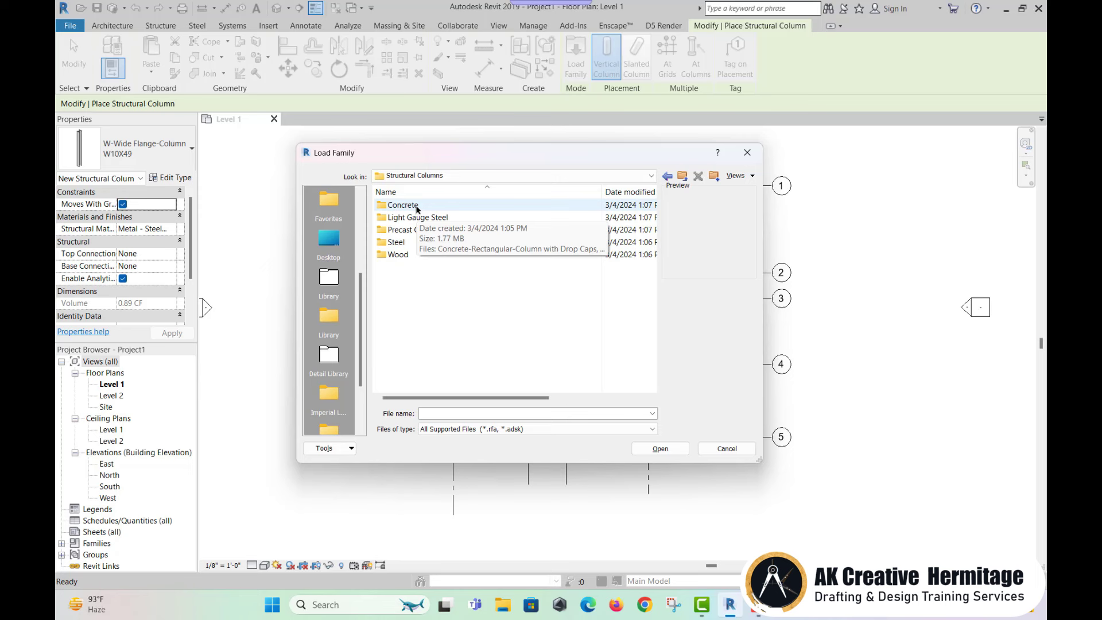
pyautogui.doubleClick(416, 206)
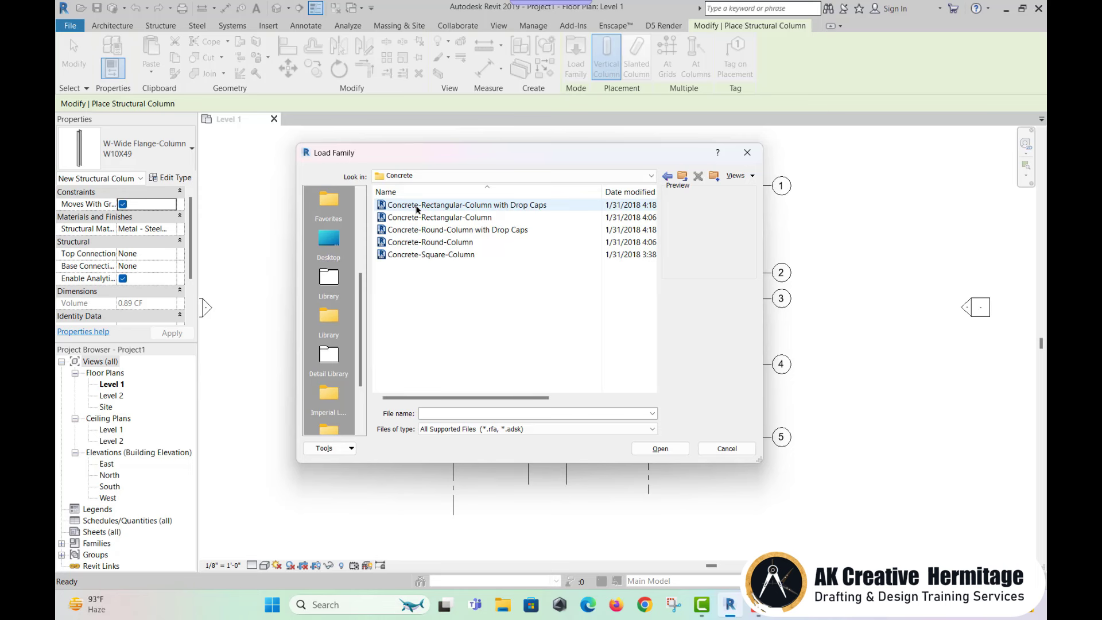
pyautogui.click(439, 218)
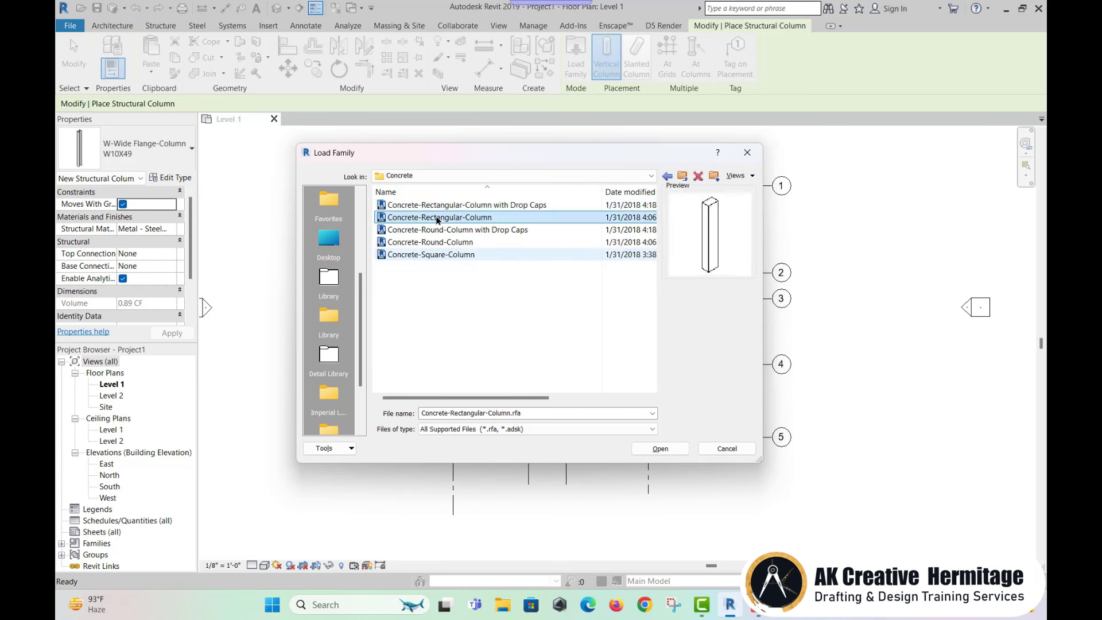
pyautogui.click(460, 234)
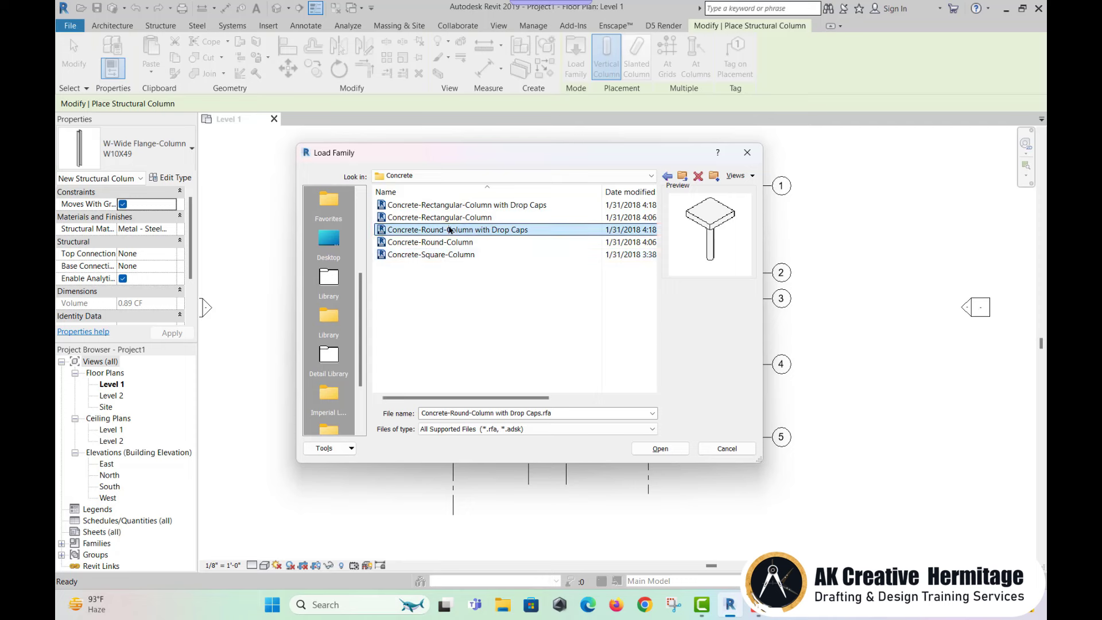
pyautogui.click(453, 242)
pyautogui.doubleClick(454, 217)
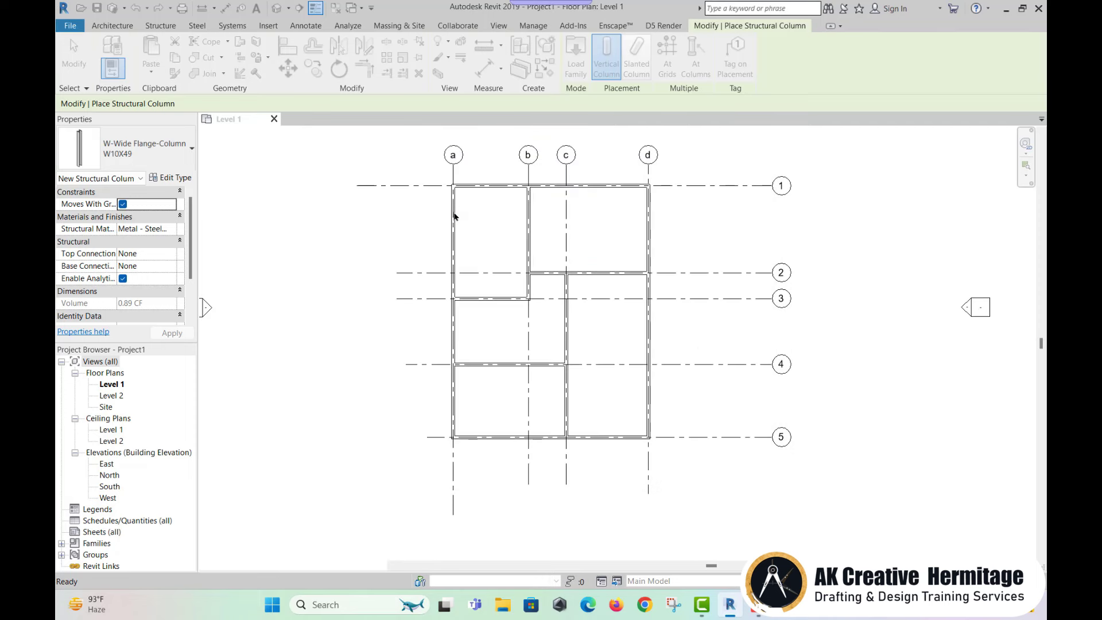
# Place a Concrete-Rectangular-Column 12 x 18 at the top-left wall corner.
pyautogui.scroll(2, 485, 195)
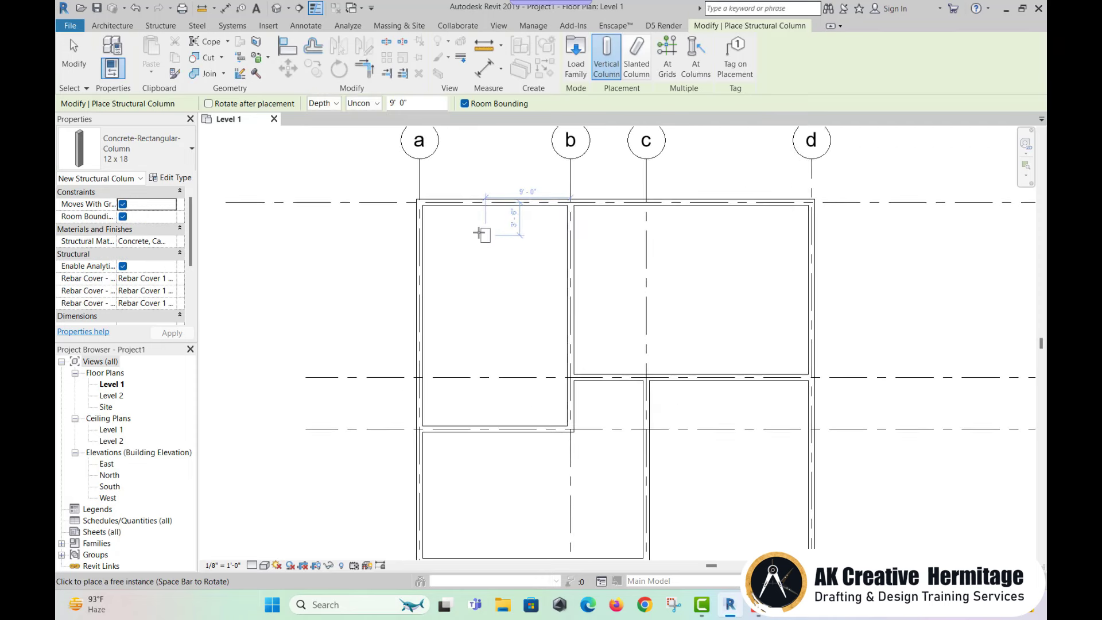
pyautogui.scroll(2, 462, 234)
pyautogui.scroll(1, 445, 239)
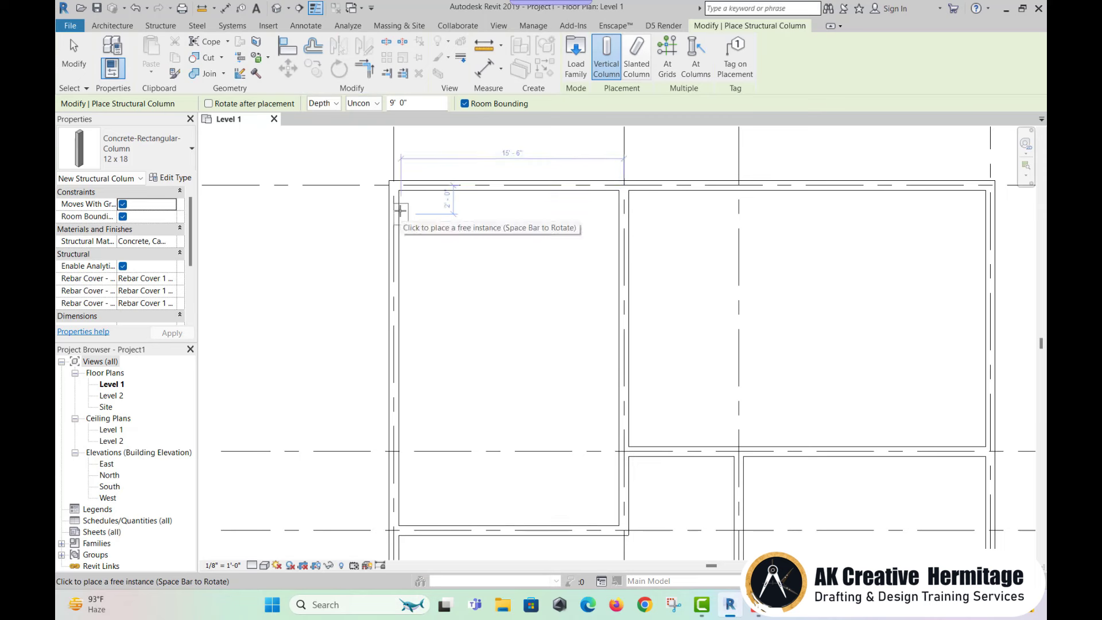
pyautogui.scroll(2, 396, 195)
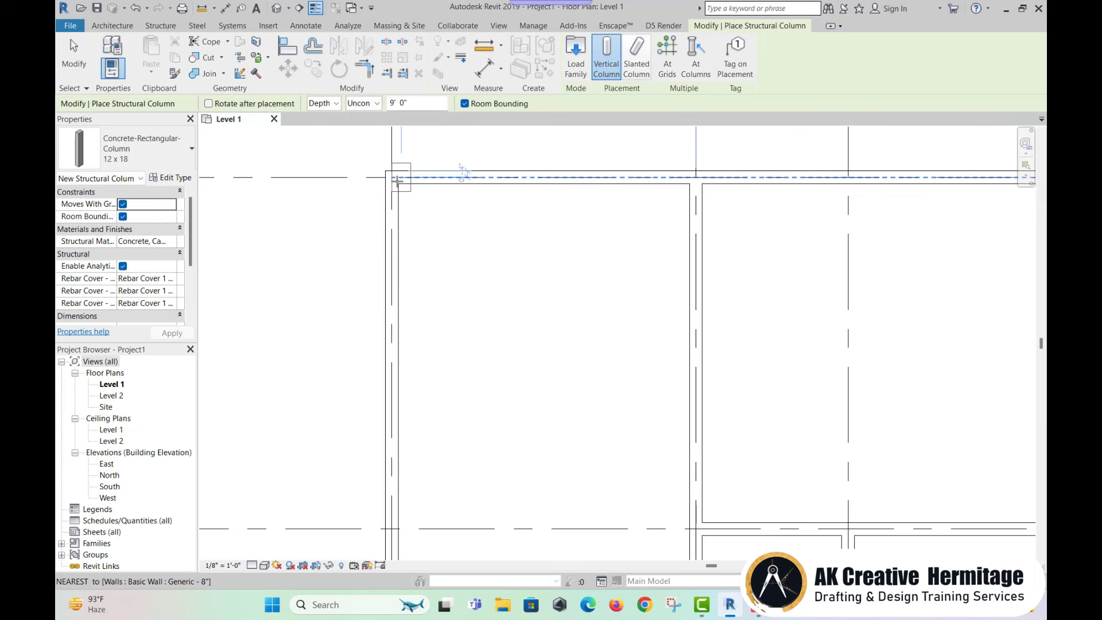
pyautogui.scroll(2, 393, 189)
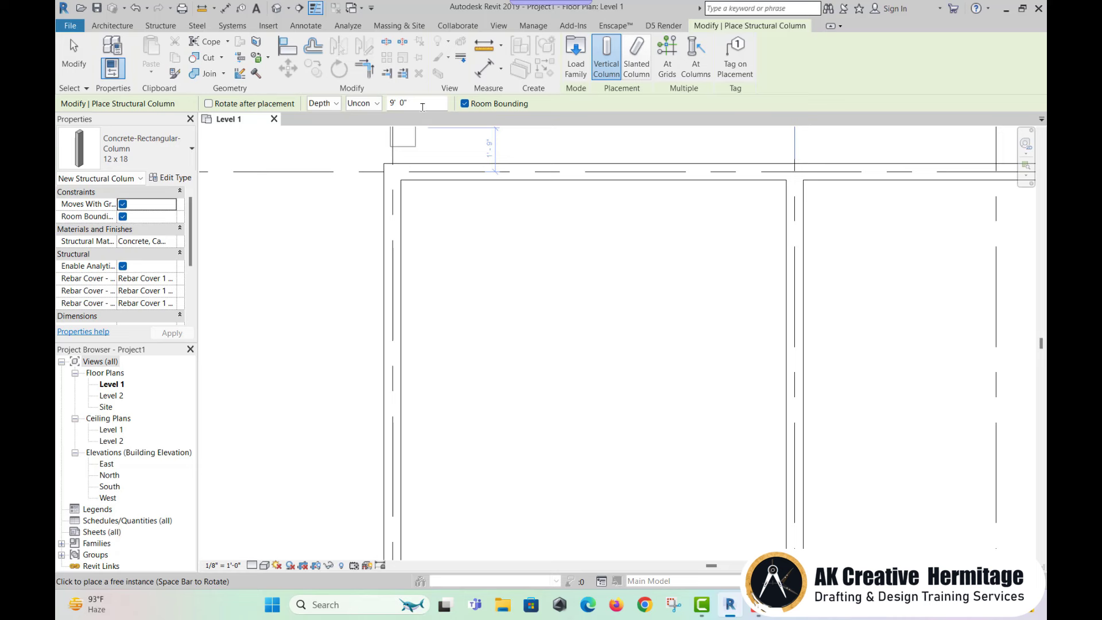
pyautogui.scroll(-2, 446, 229)
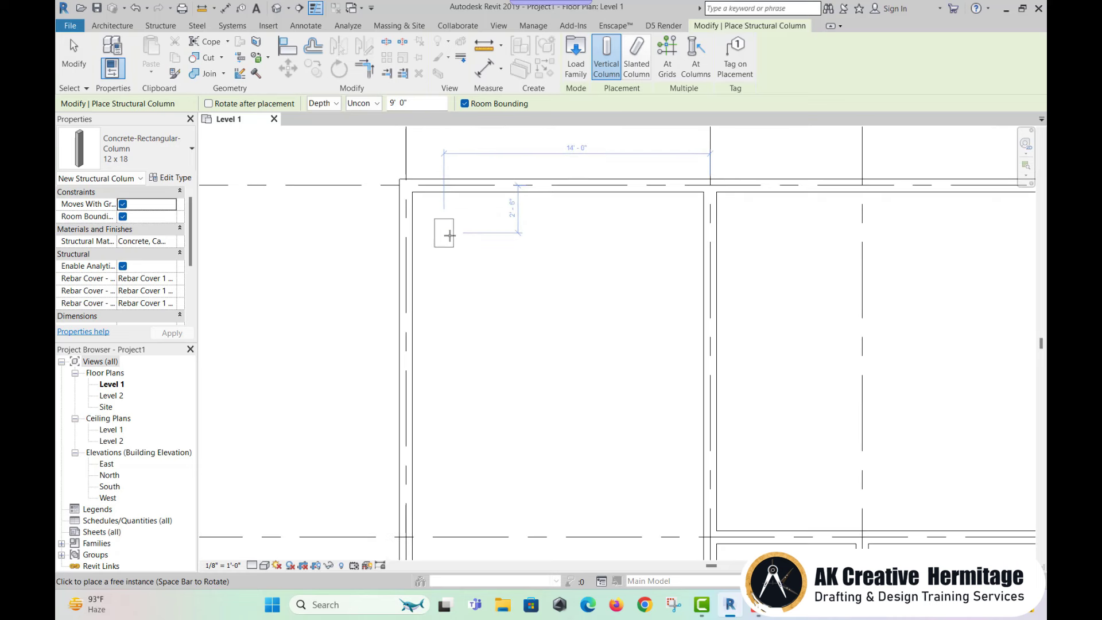
pyautogui.scroll(1, 424, 201)
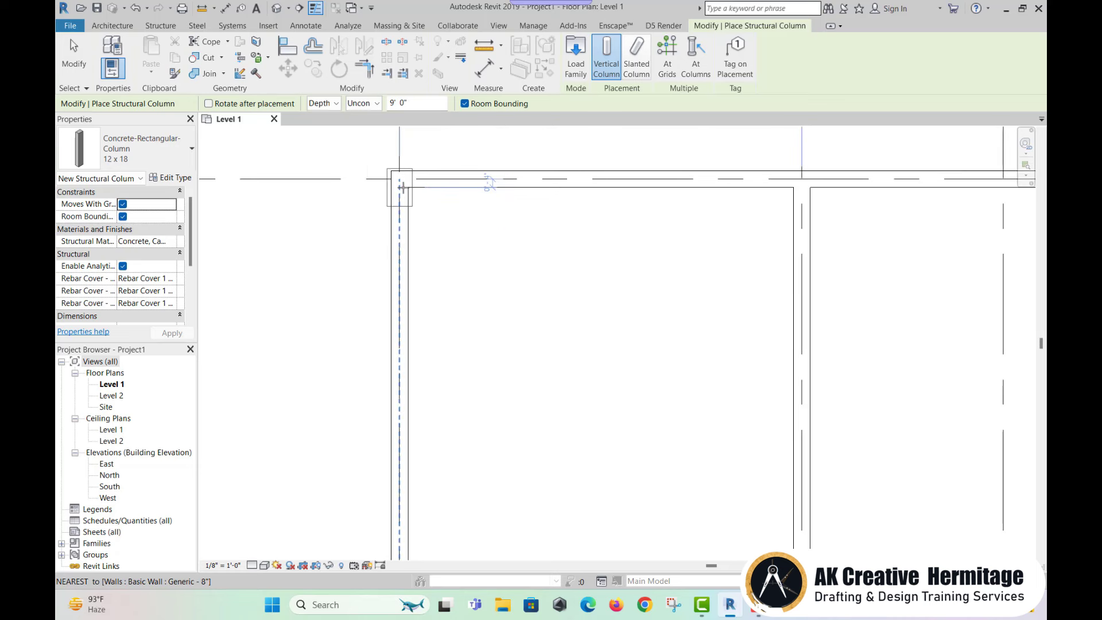
pyautogui.click(401, 179)
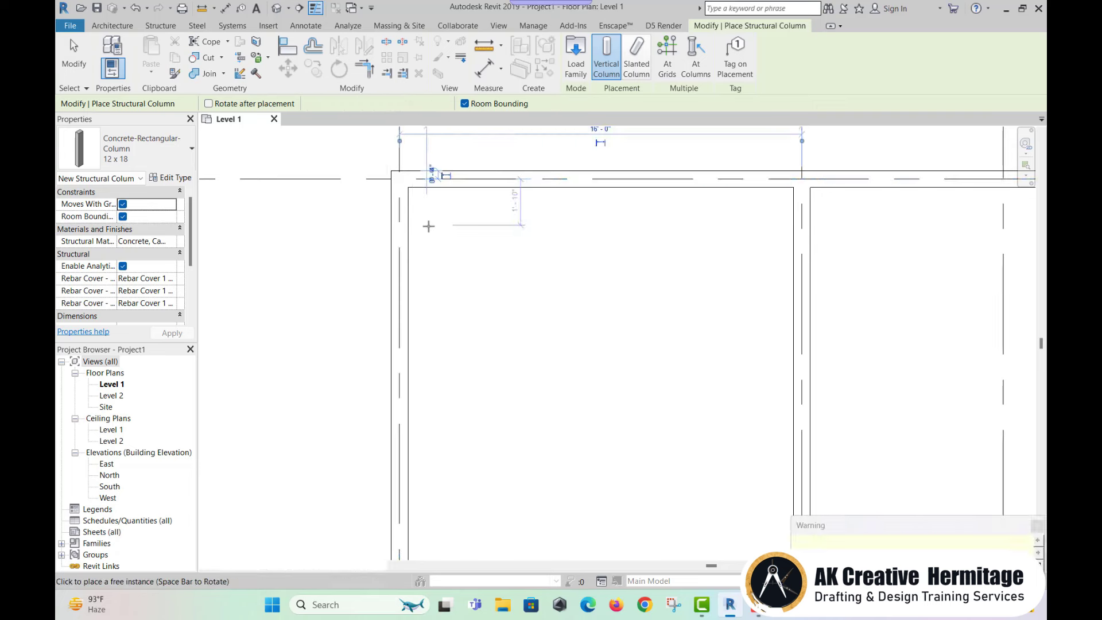
pyautogui.scroll(-2, 431, 228)
pyautogui.scroll(-1, 434, 232)
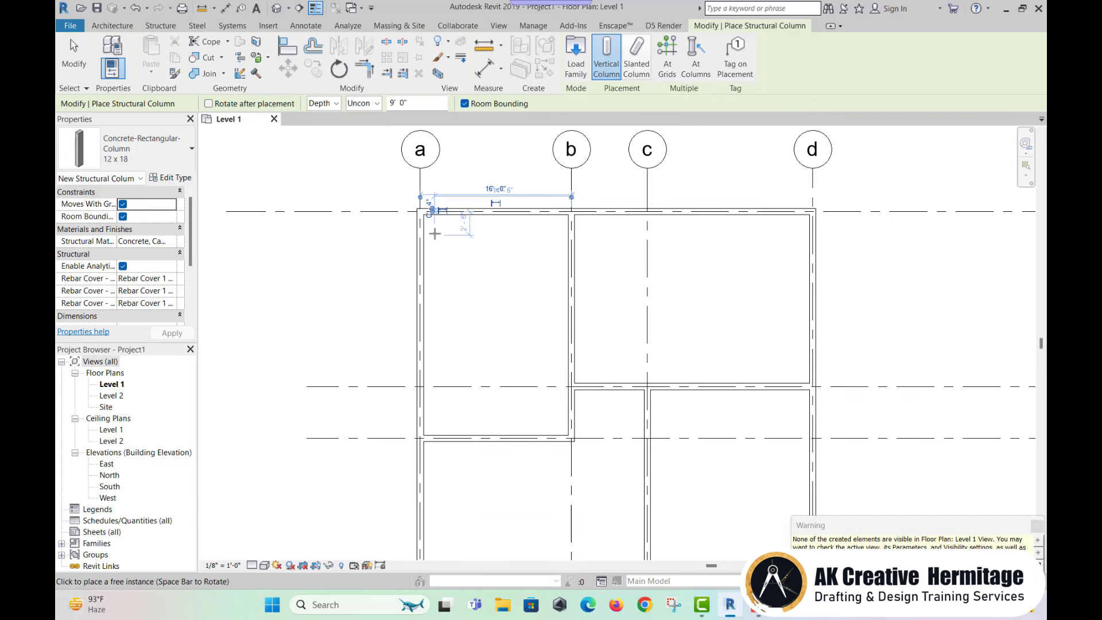
pyautogui.scroll(-2, 434, 233)
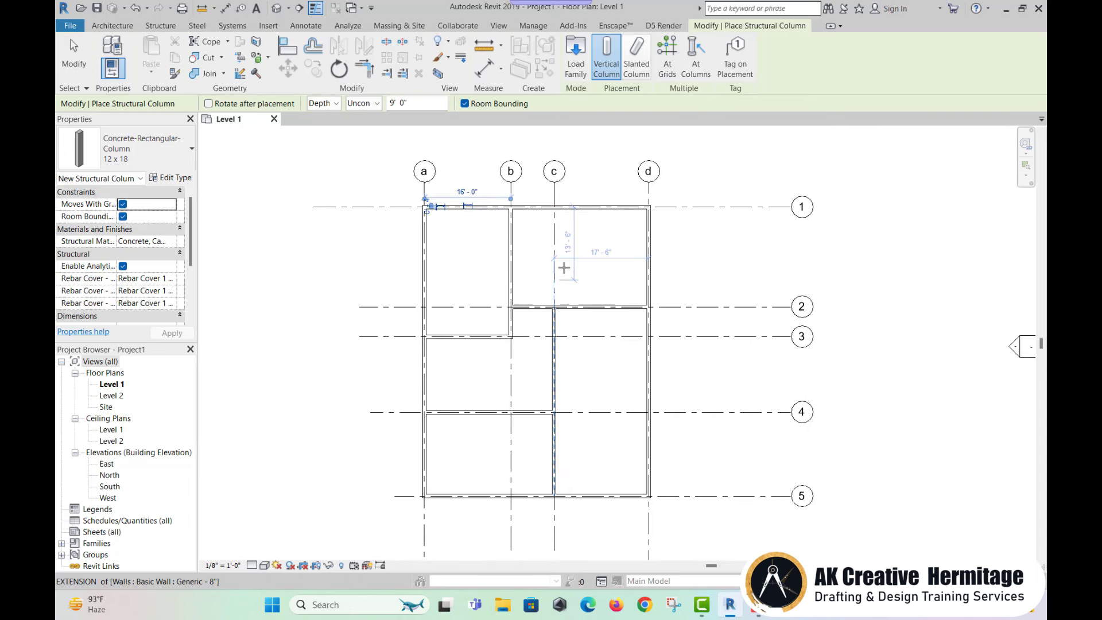
# Place columns At Grids by window-selecting every grid line, then end column placement.
pyautogui.click(669, 72)
pyautogui.scroll(-1, 683, 147)
pyautogui.moveTo(684, 147); pyautogui.dragTo(394, 488)
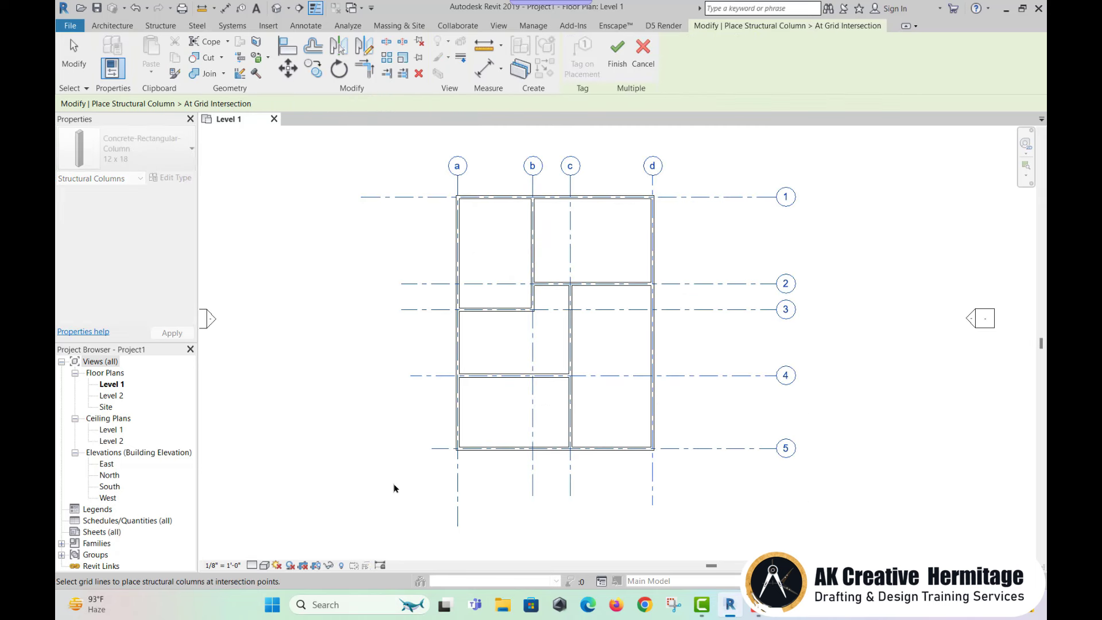
pyautogui.click(617, 54)
pyautogui.rightClick(730, 172)
pyautogui.click(743, 176)
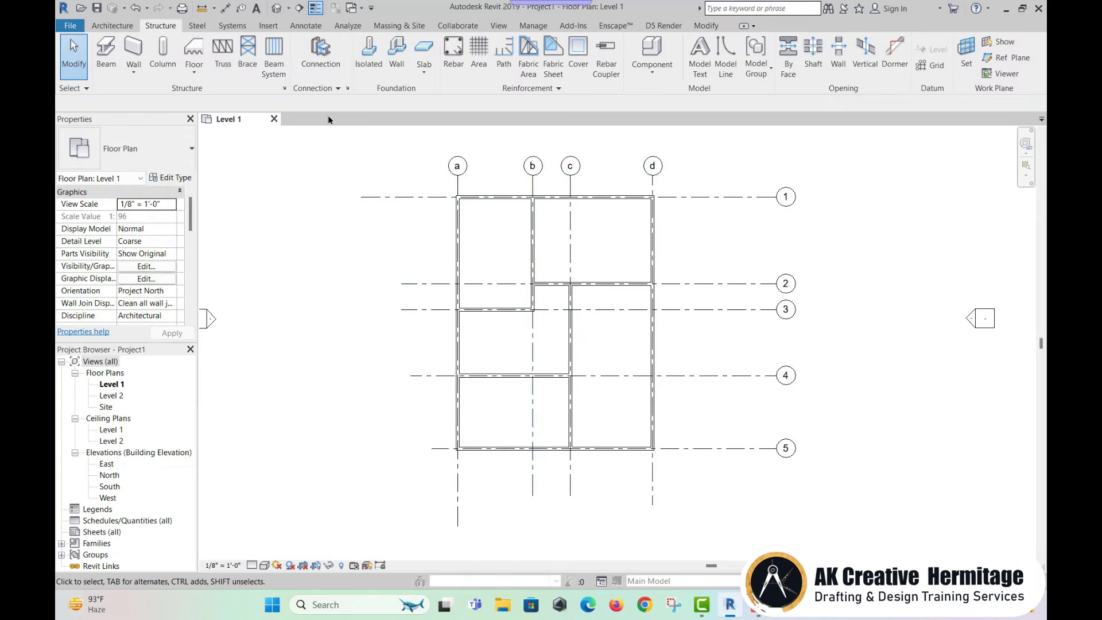
# Show the model in the {3D} view with the Shaded visual style.
pyautogui.click(276, 8)
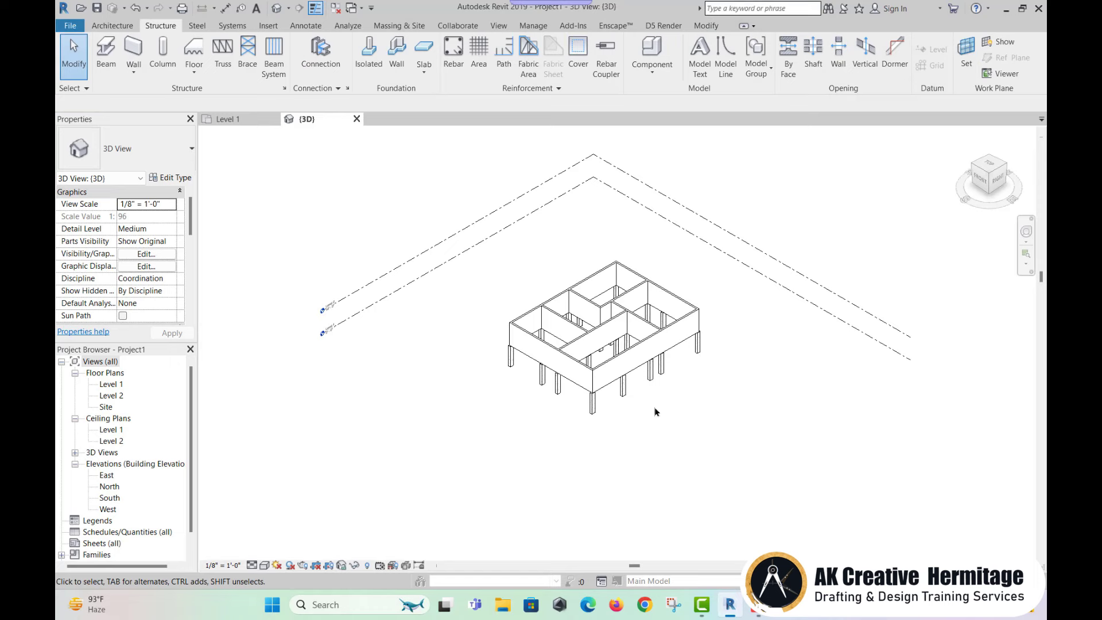
pyautogui.keyDown('shift'); pyautogui.moveTo(640, 406); pyautogui.dragTo(456, 462, button='middle'); pyautogui.keyUp('shift')
pyautogui.click(265, 565)
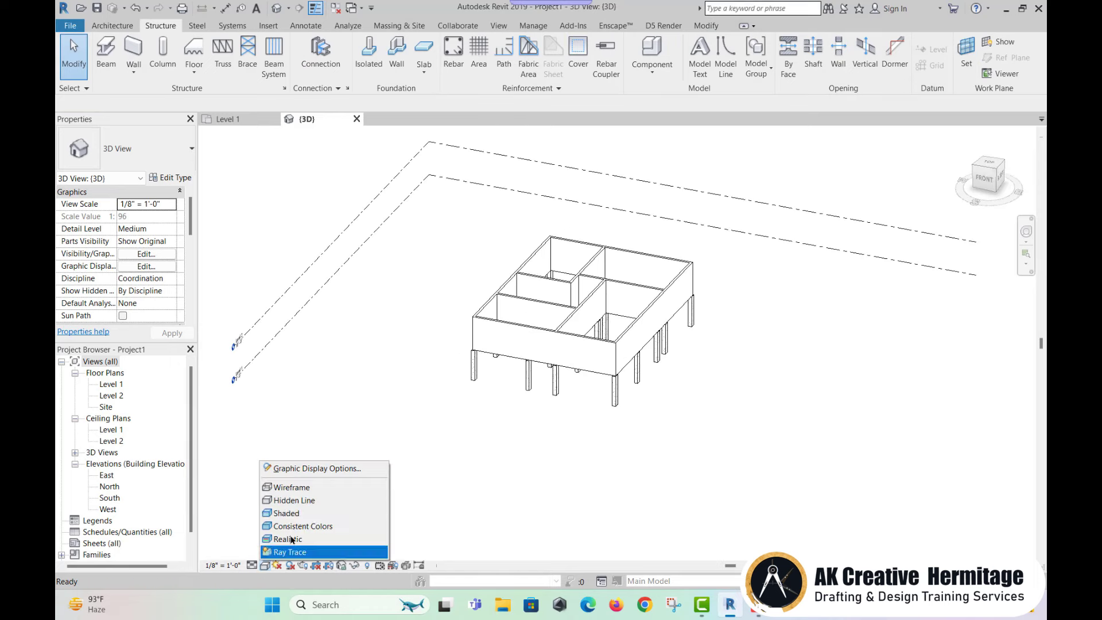
pyautogui.click(299, 515)
# Select all the concrete columns beneath the walls from a lower front angle.
pyautogui.moveTo(766, 368)
pyautogui.keyDown('shift'); pyautogui.mouseDown(button='middle')
pyautogui.moveTo(888, 228)
pyautogui.moveTo(801, 239)
pyautogui.moveTo(819, 450)
pyautogui.moveTo(811, 238)
pyautogui.moveTo(846, 248)
pyautogui.moveTo(722, 373)
pyautogui.moveTo(672, 366)
pyautogui.moveTo(741, 342)
pyautogui.mouseUp(button='middle'); pyautogui.keyUp('shift')
pyautogui.scroll(2, 745, 338)
pyautogui.moveTo(772, 313); pyautogui.dragTo(297, 381)
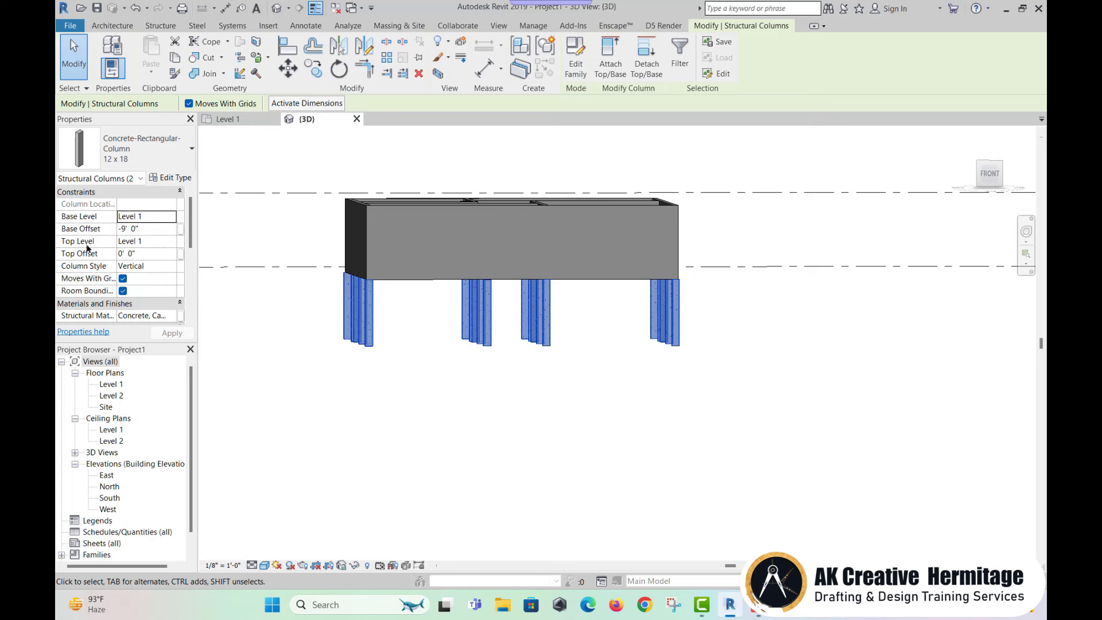
# Set the columns to Base Offset 0 and Top Level 'Level 2', and apply.
pyautogui.click(172, 241)
pyautogui.click(145, 265)
pyautogui.write('0')
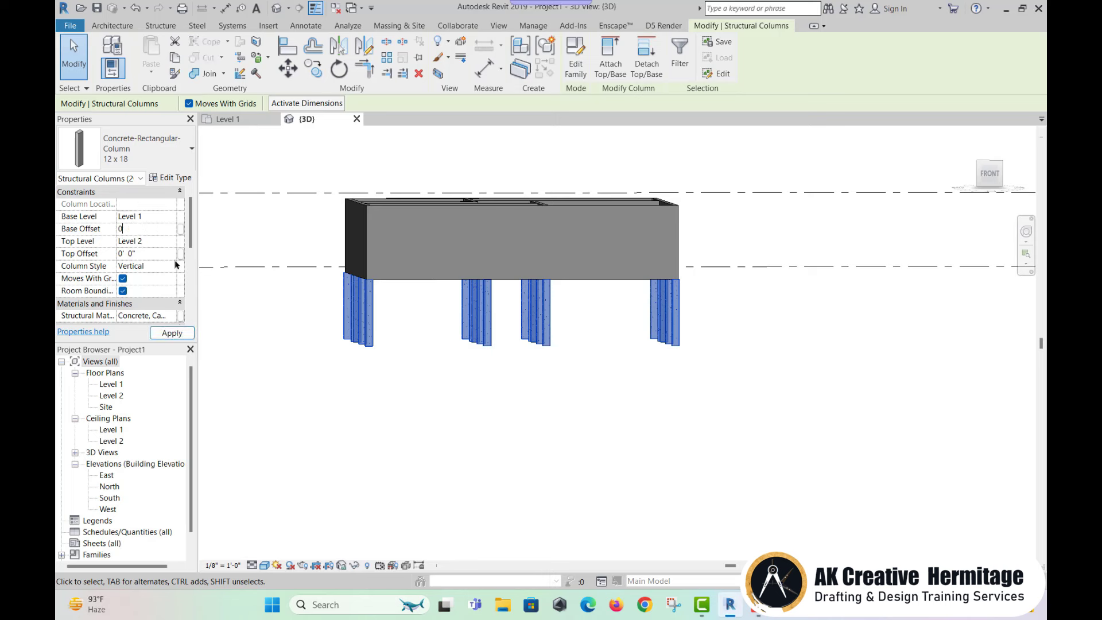
pyautogui.click(172, 333)
pyautogui.click(505, 343)
pyautogui.moveTo(505, 342)
pyautogui.keyDown('shift'); pyautogui.mouseDown(button='middle')
pyautogui.moveTo(504, 460)
pyautogui.moveTo(546, 388)
pyautogui.moveTo(634, 386)
pyautogui.mouseUp(button='middle'); pyautogui.keyUp('shift')
pyautogui.scroll(4, 635, 386)
pyautogui.scroll(1, 643, 401)
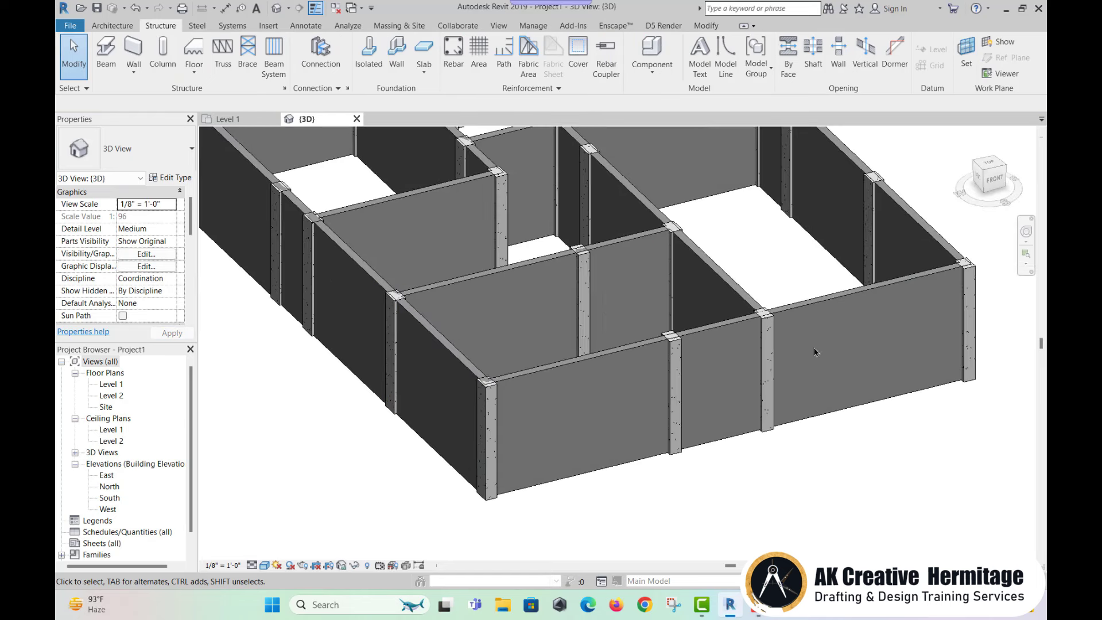
# Open the Level 1 floor plan and zoom in.
pyautogui.doubleClick(115, 386)
pyautogui.scroll(2, 467, 229)
pyautogui.scroll(2, 467, 229)
pyautogui.scroll(2, 490, 314)
# Align the first two grid 1 columns flush with their adjacent wall faces using AL.
pyautogui.scroll(2, 489, 310)
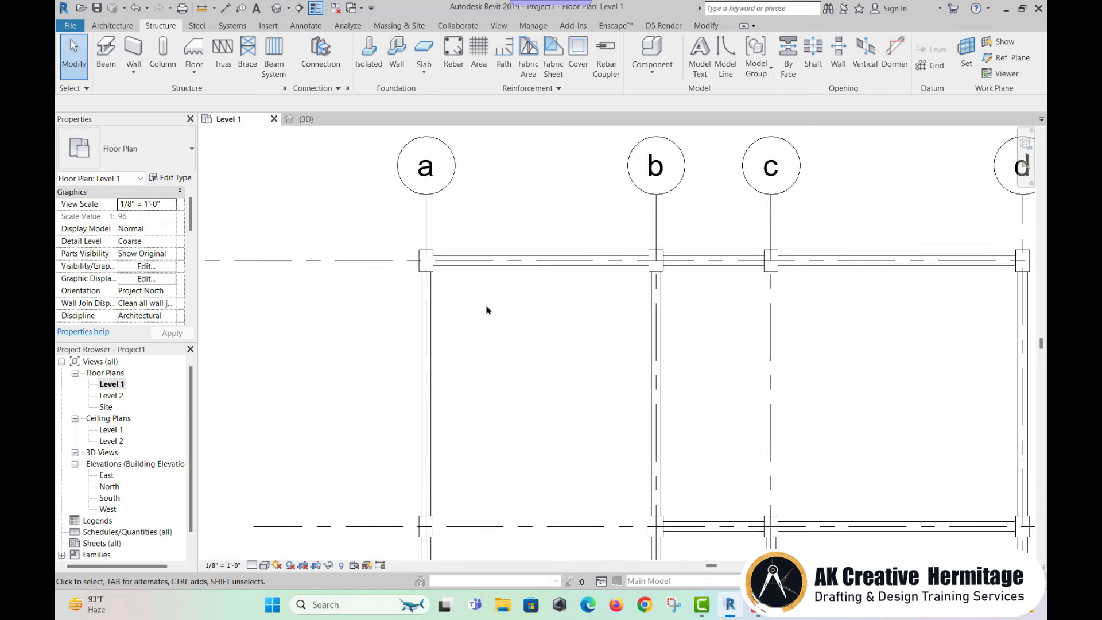
pyautogui.scroll(2, 485, 306)
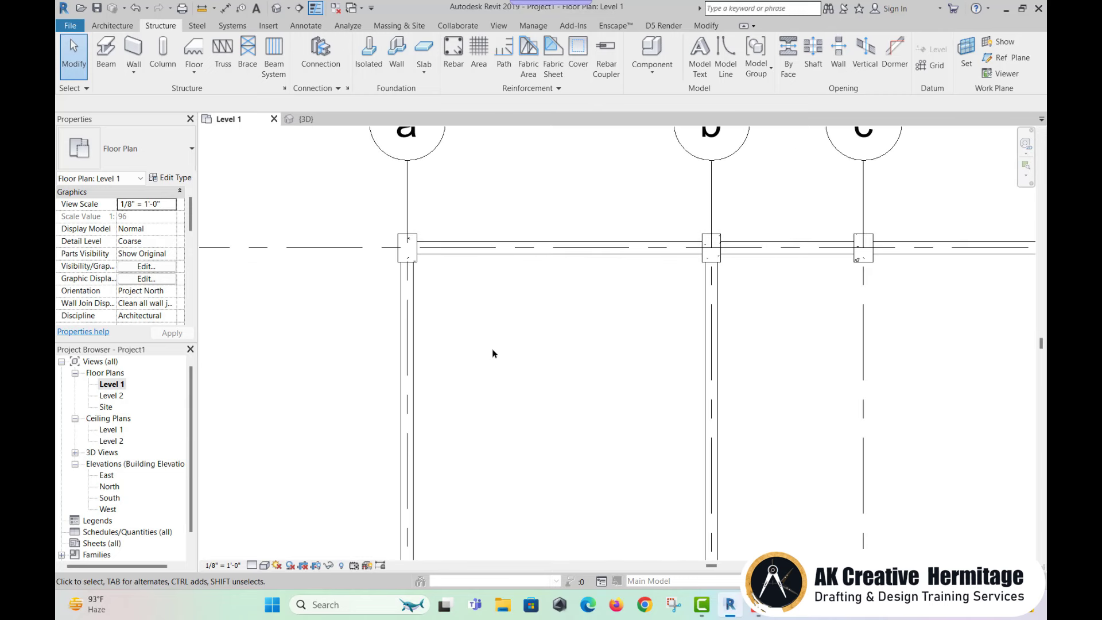
pyautogui.scroll(-1, 492, 354)
pyautogui.scroll(-2, 450, 327)
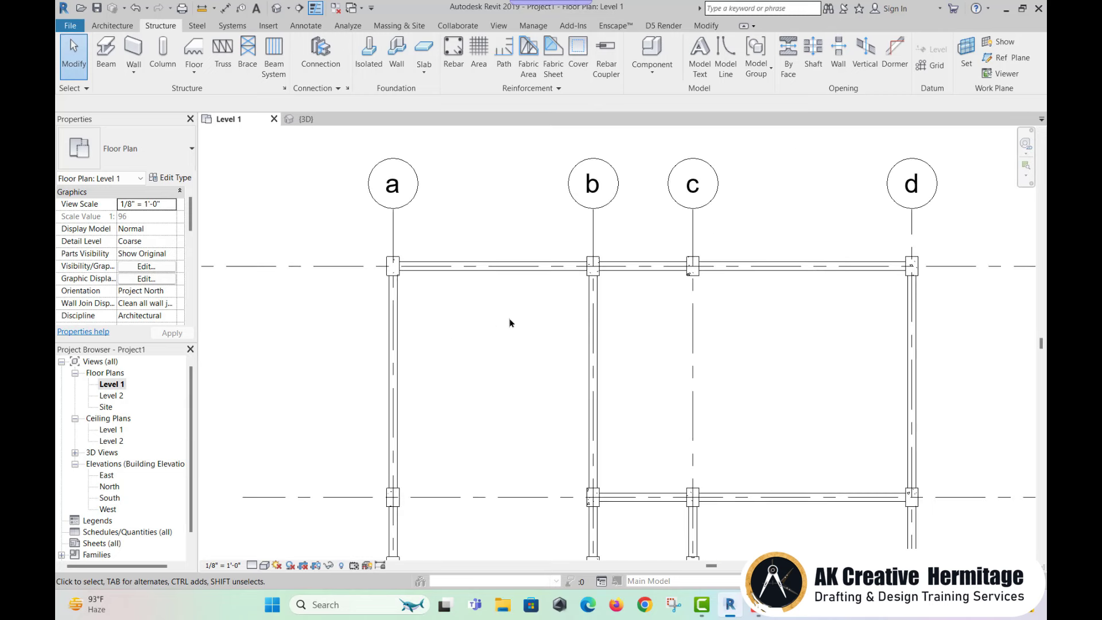
pyautogui.scroll(2, 450, 302)
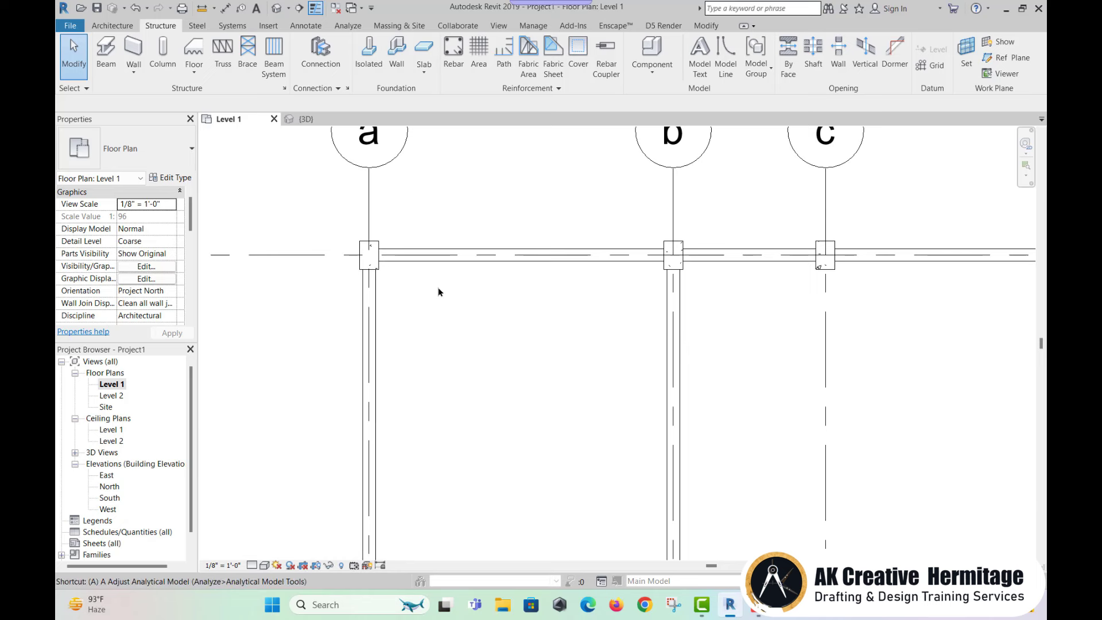
pyautogui.press('a')
pyautogui.press('l')
pyautogui.scroll(2, 427, 277)
pyautogui.click(386, 233)
pyautogui.click(340, 221)
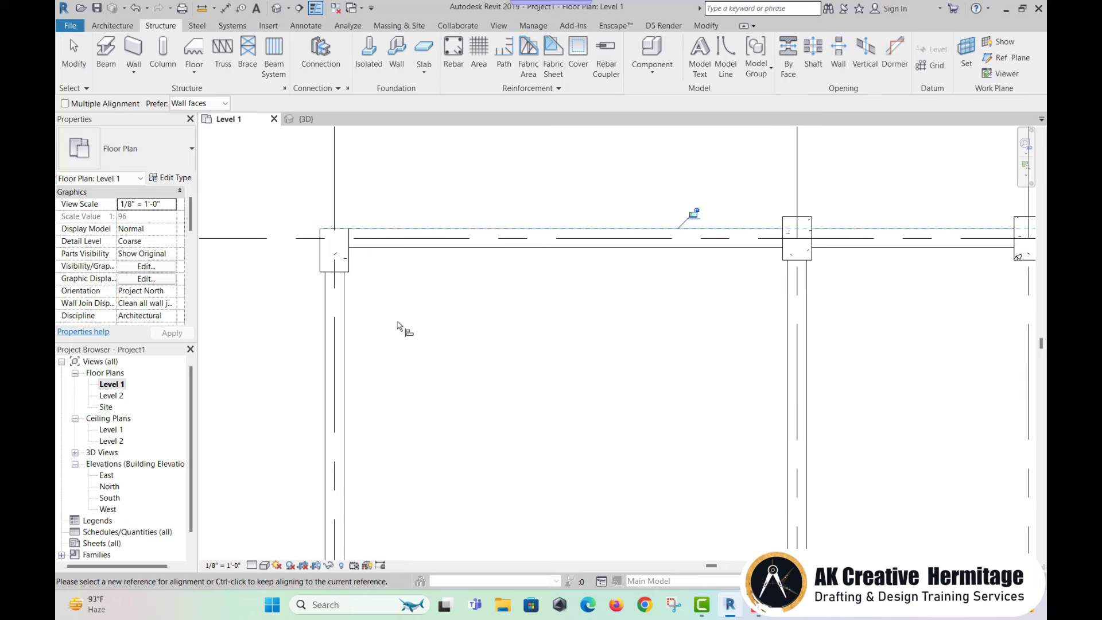
pyautogui.click(325, 319)
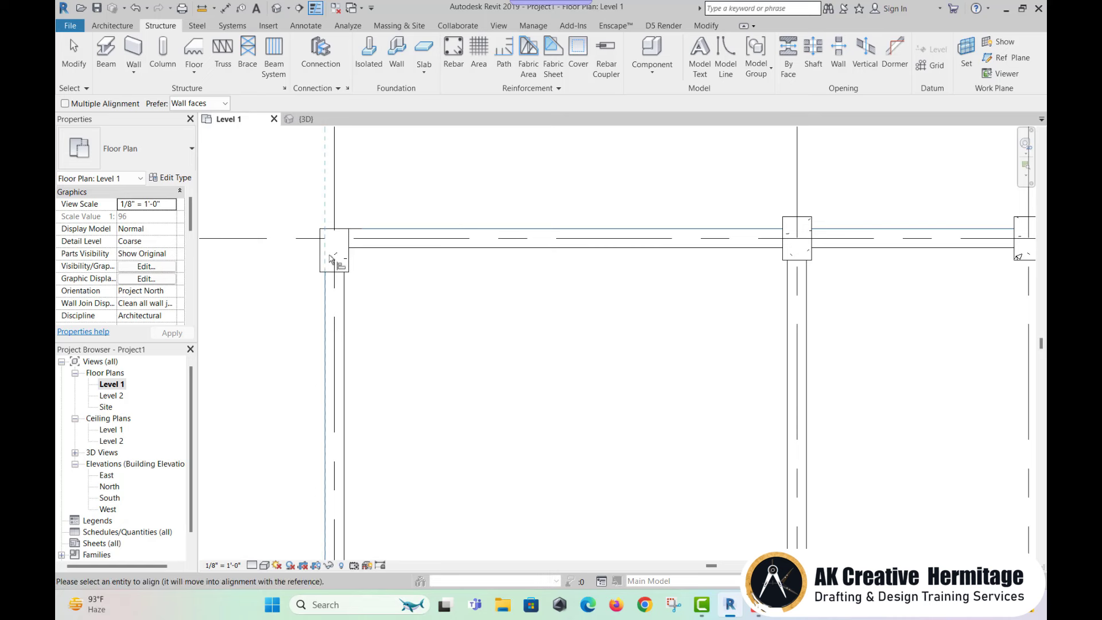
pyautogui.click(327, 261)
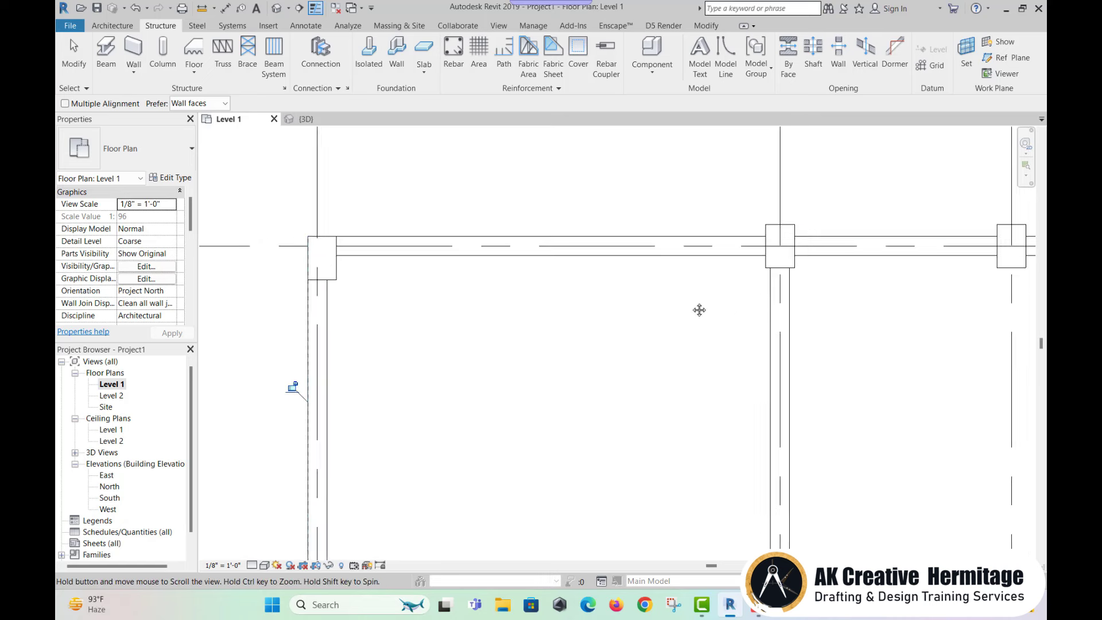
# Align the next column flush with the top wall face, then end the Align tool.
pyautogui.click(662, 241)
pyautogui.click(711, 229)
pyautogui.moveTo(783, 298); pyautogui.dragTo(712, 298, button='middle')
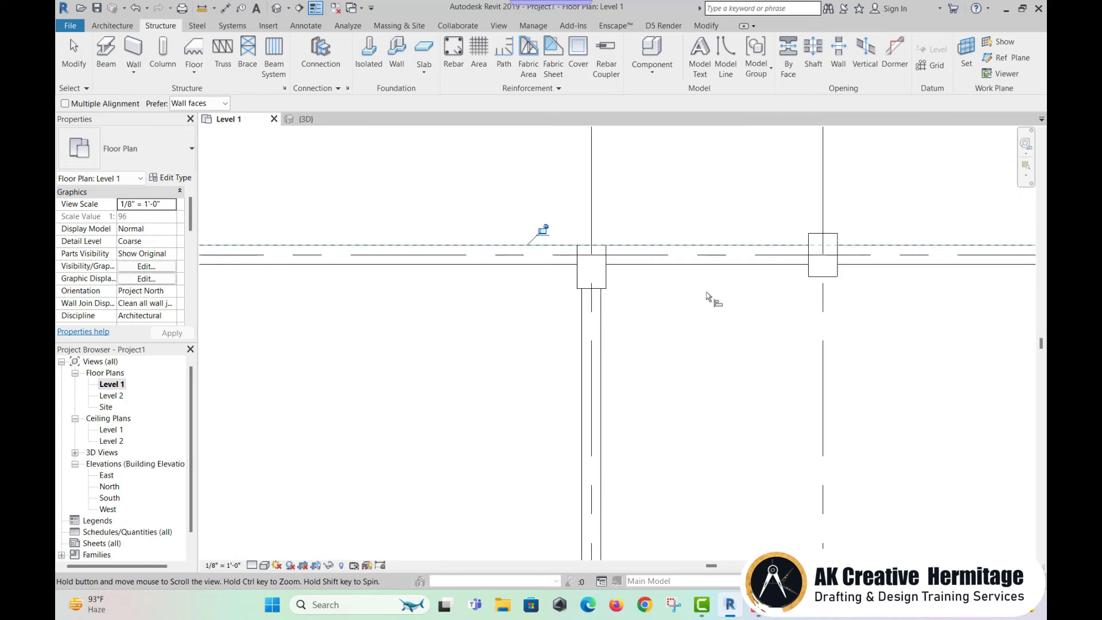
pyautogui.press('Escape')
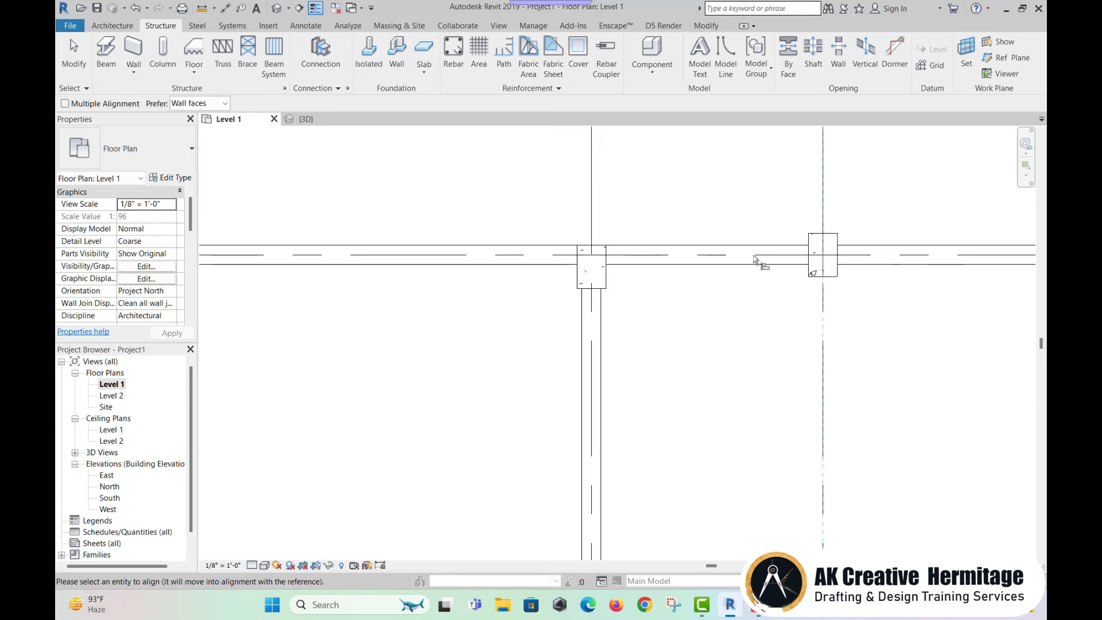
pyautogui.press('Escape')
pyautogui.scroll(-2, 727, 287)
pyautogui.scroll(-2, 709, 321)
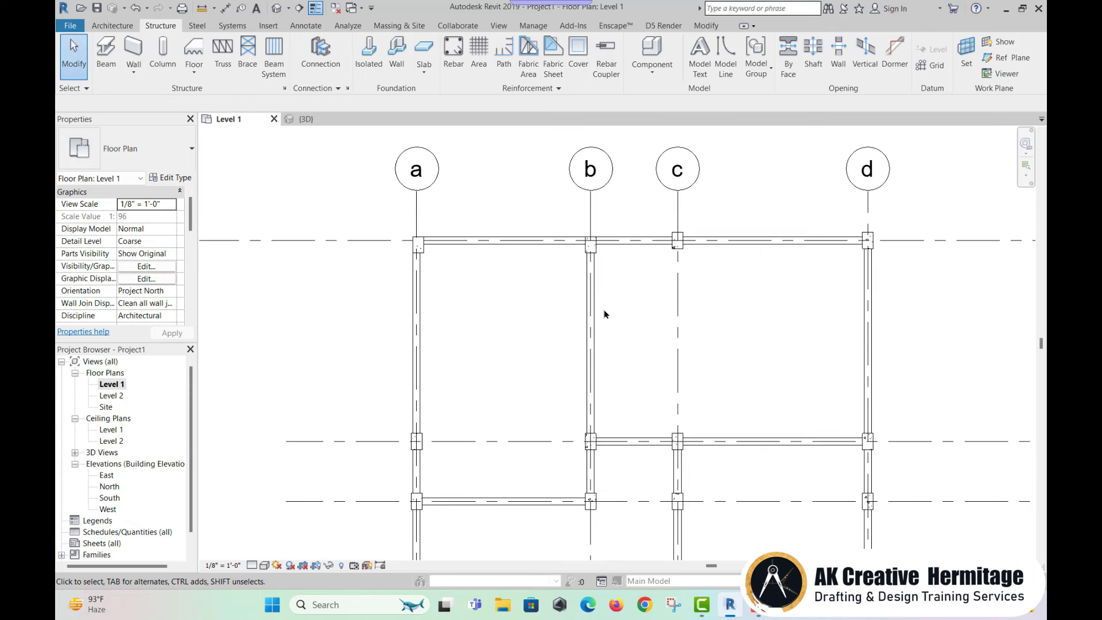
# Align the column at grid c to the top wall face.
pyautogui.press('a')
pyautogui.press('l')
pyautogui.scroll(3, 672, 249)
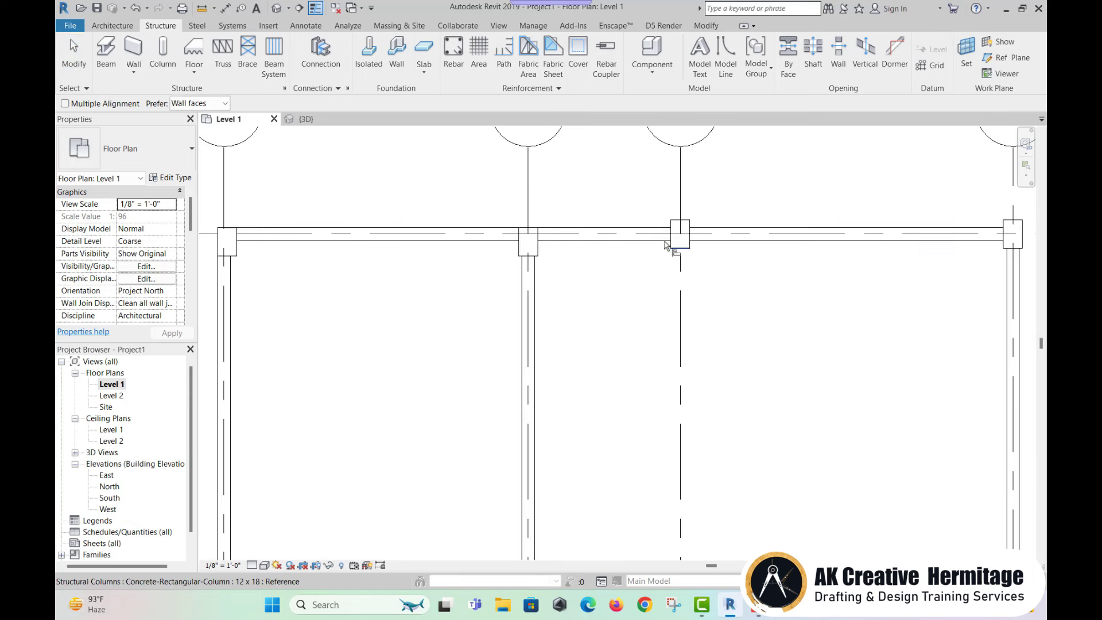
pyautogui.click(682, 227)
pyautogui.scroll(-3, 726, 320)
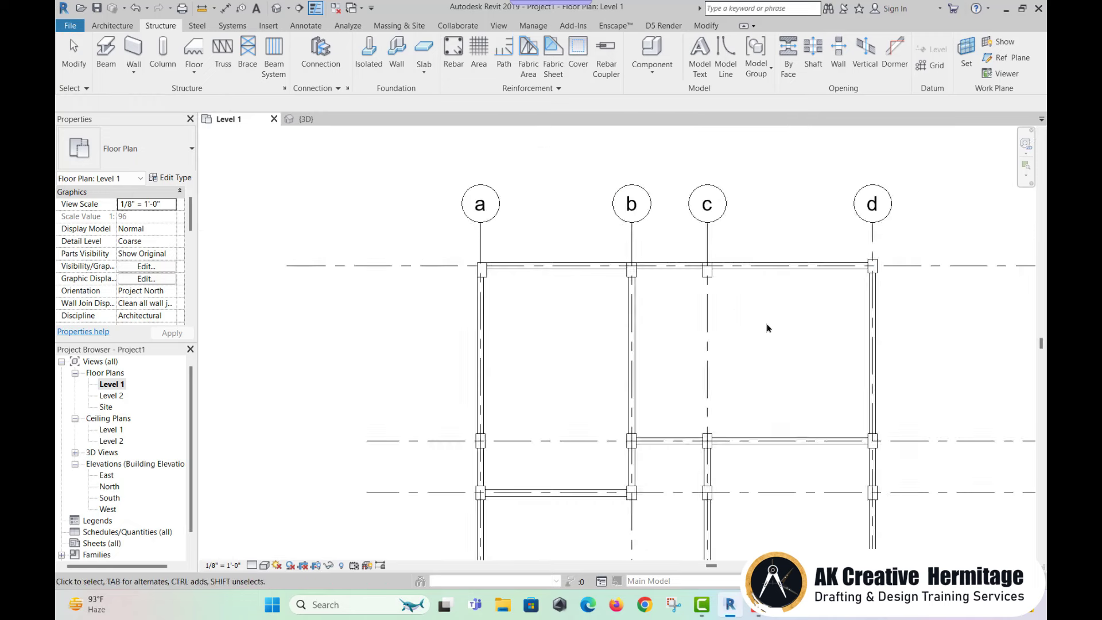
pyautogui.press('Escape')
# Pan and zoom the Level 1 plan to centre the whole grid.
pyautogui.scroll(1, 655, 226)
pyautogui.scroll(2, 645, 215)
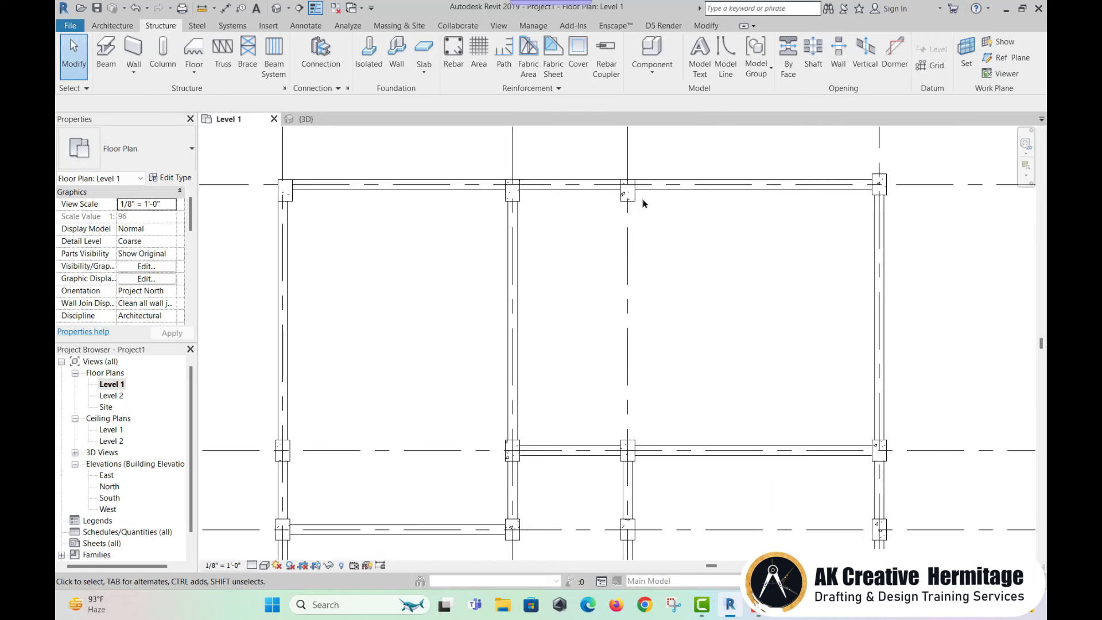
pyautogui.scroll(-1, 637, 224)
pyautogui.scroll(-1, 654, 259)
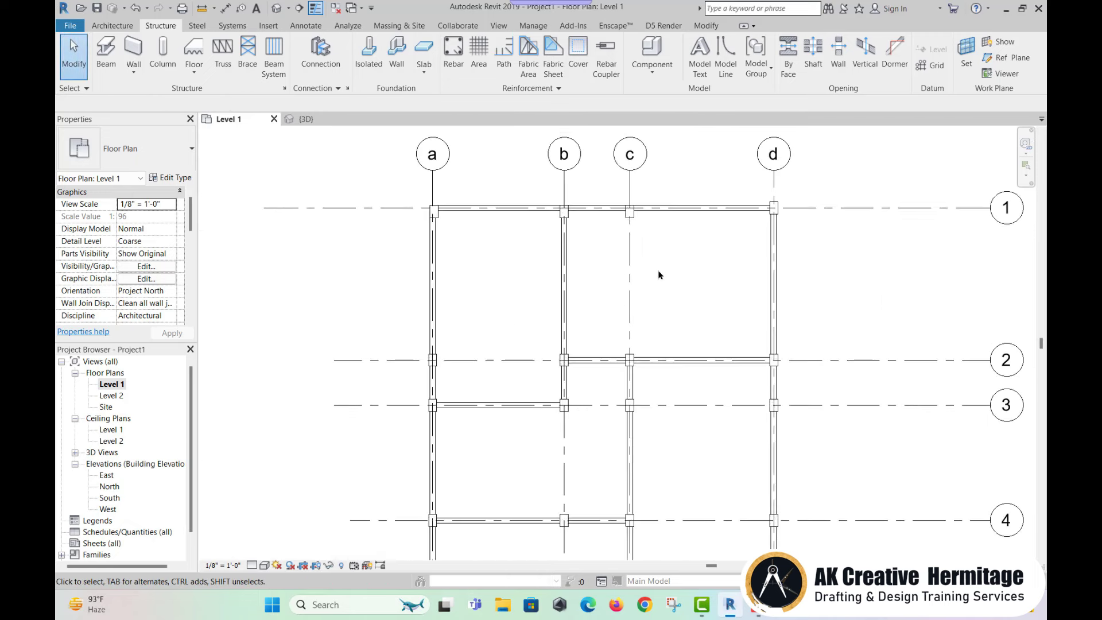
pyautogui.scroll(-2, 654, 293)
pyautogui.moveTo(658, 288); pyautogui.dragTo(620, 258, button='middle')
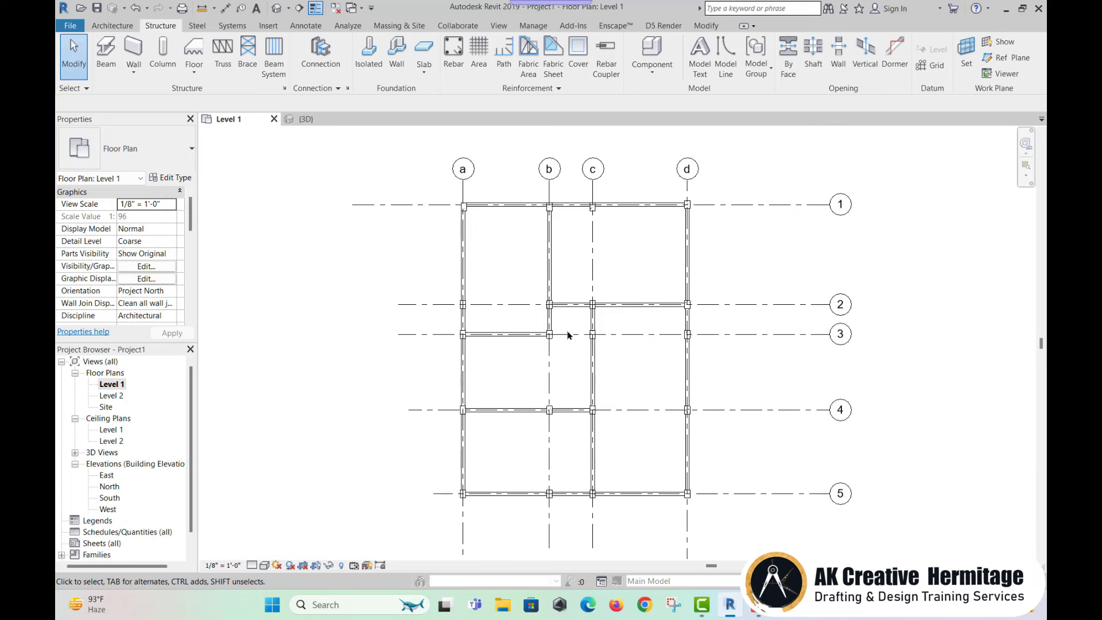
pyautogui.scroll(2, 567, 335)
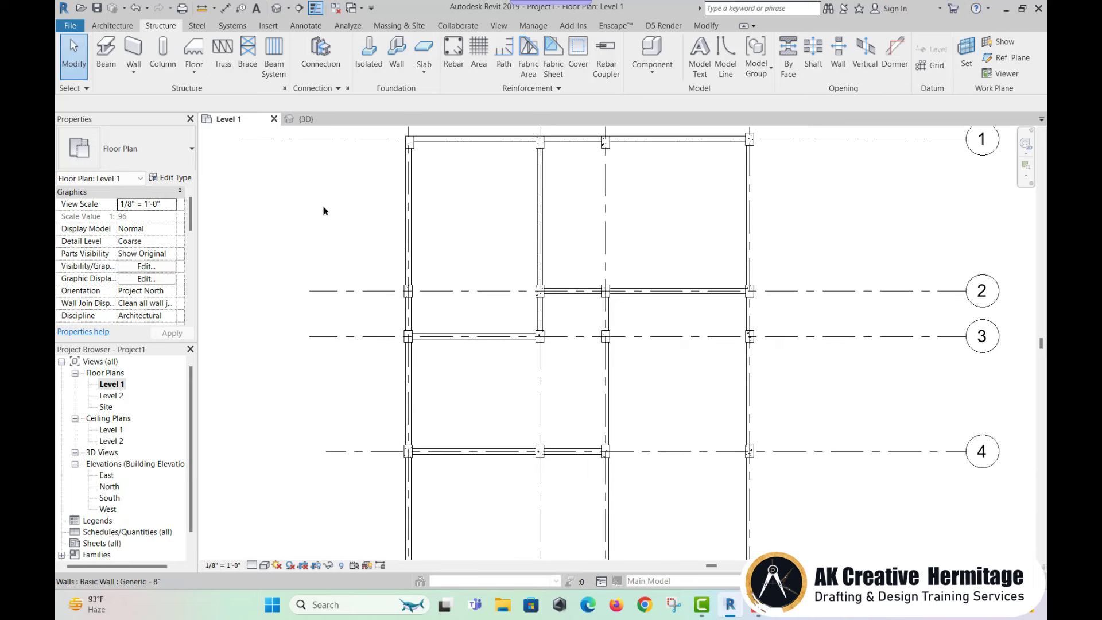
# Start the Beam tool and check that W12X26 is the only beam type.
pyautogui.click(108, 60)
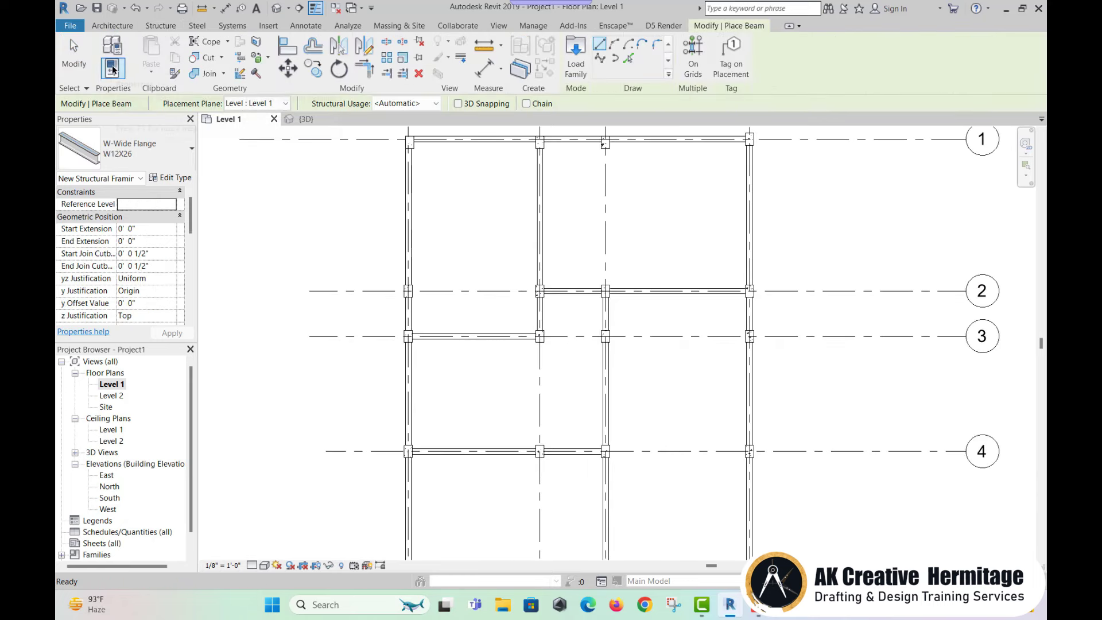
pyautogui.click(163, 156)
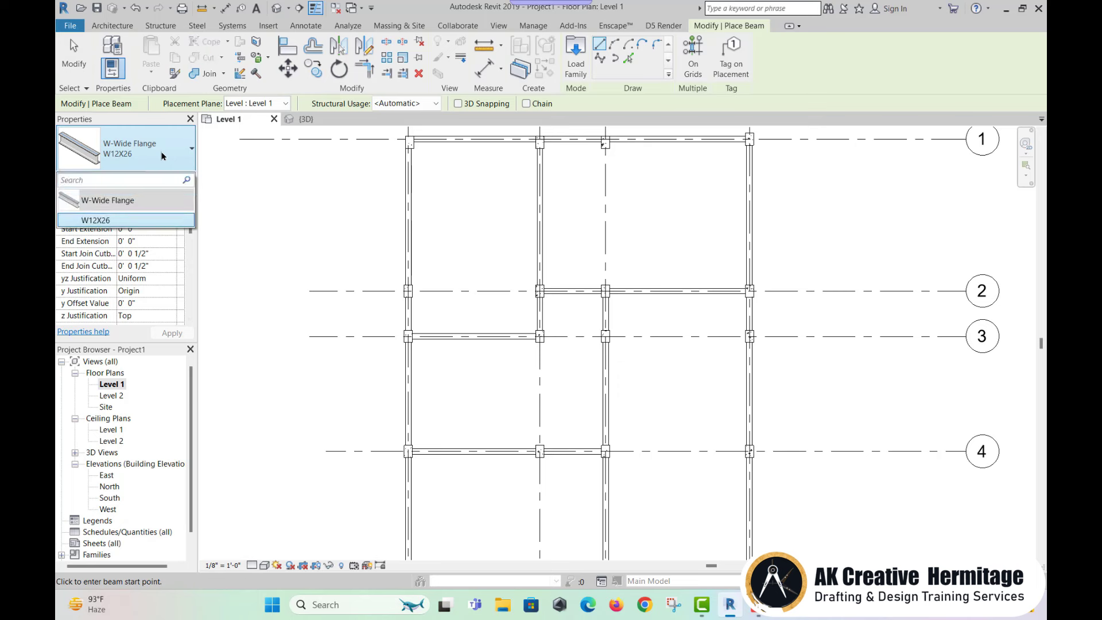
pyautogui.click(163, 155)
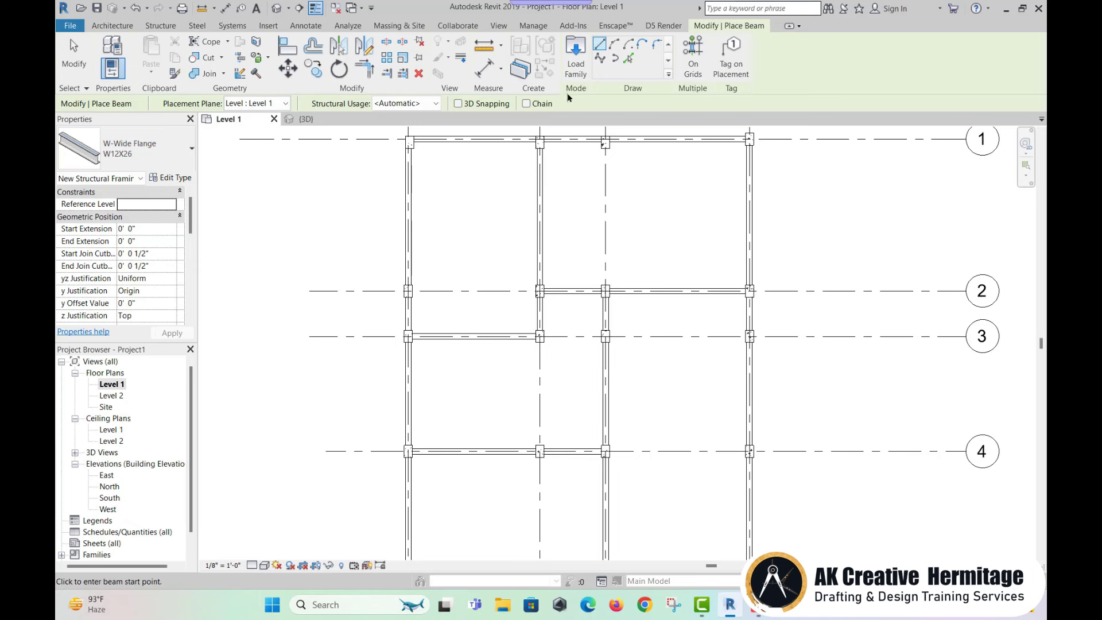
# Load Concrete-Rectangular Beam from US Imperial > Structural Framing > Concrete.
pyautogui.click(576, 69)
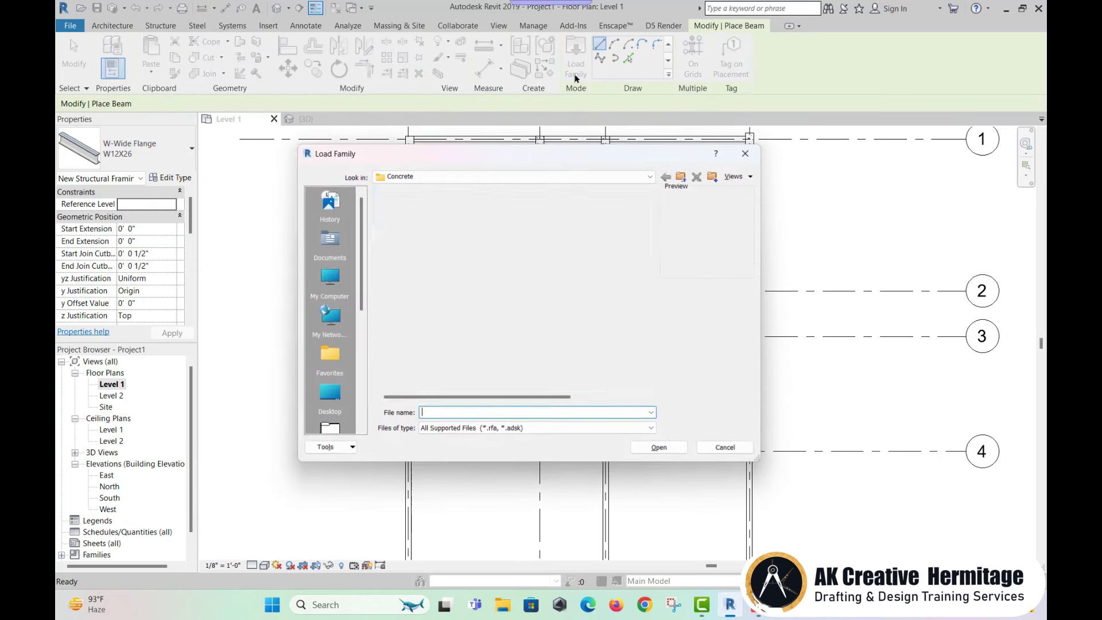
pyautogui.click(683, 176)
pyautogui.click(683, 177)
pyautogui.scroll(-2, 442, 368)
pyautogui.scroll(-5, 439, 361)
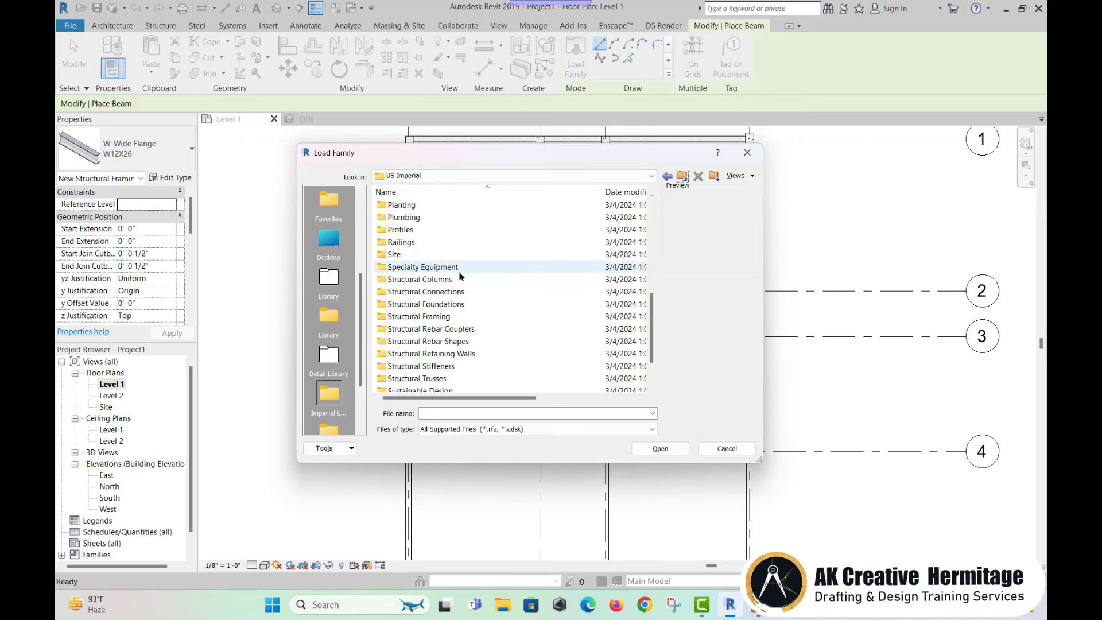
pyautogui.doubleClick(434, 316)
pyautogui.doubleClick(436, 209)
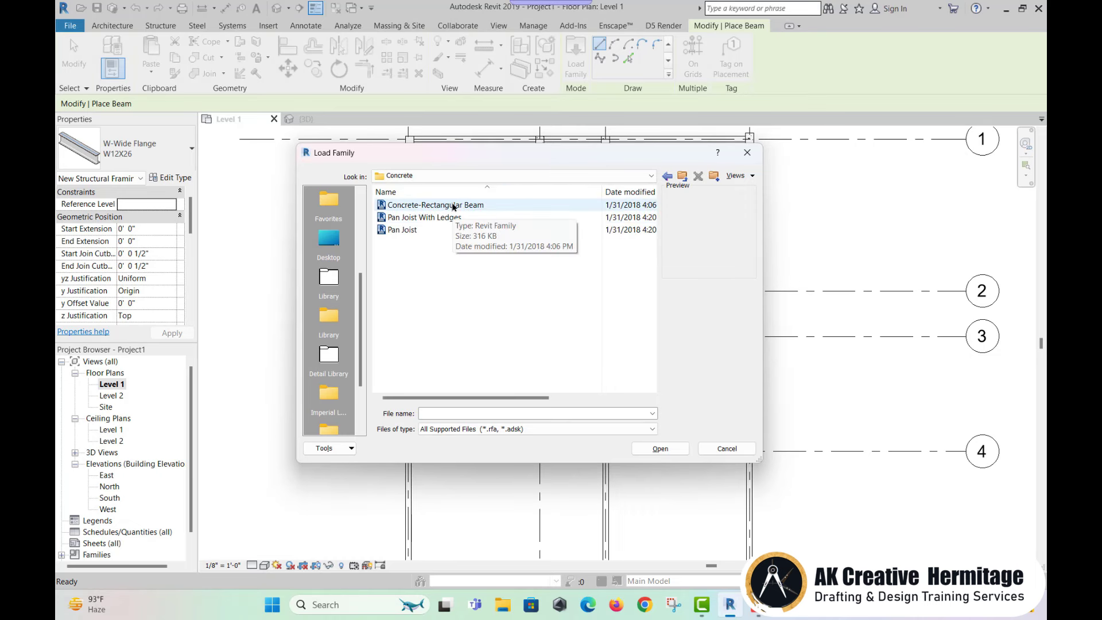
pyautogui.doubleClick(453, 206)
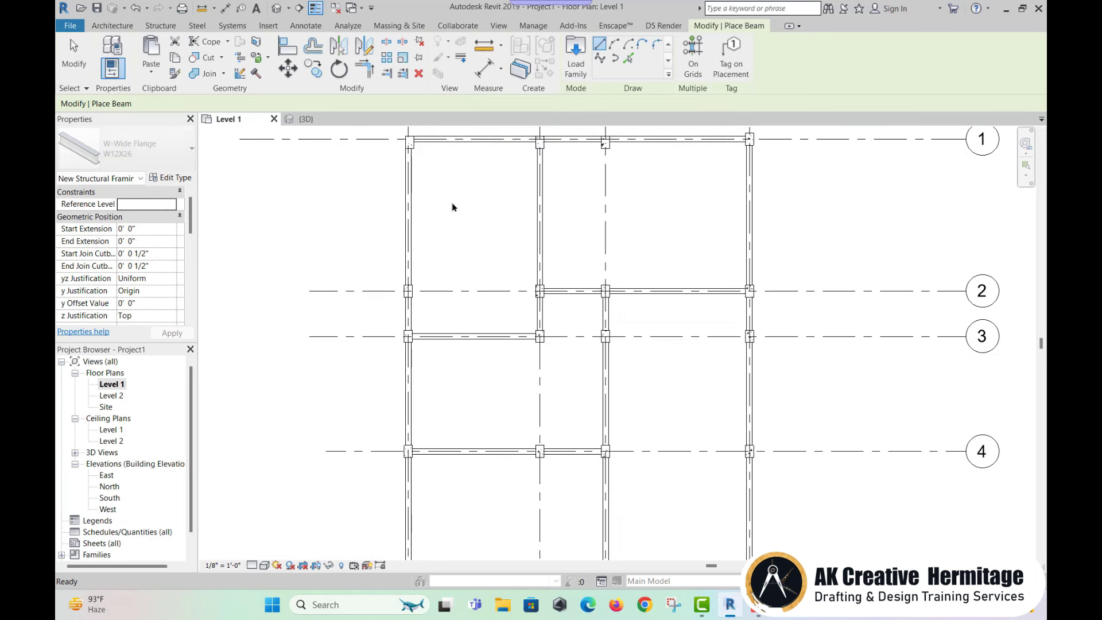
# On the Level 2 plan, place one beam along grid 1 starting at grid a.
pyautogui.moveTo(462, 217); pyautogui.dragTo(462, 248, button='middle')
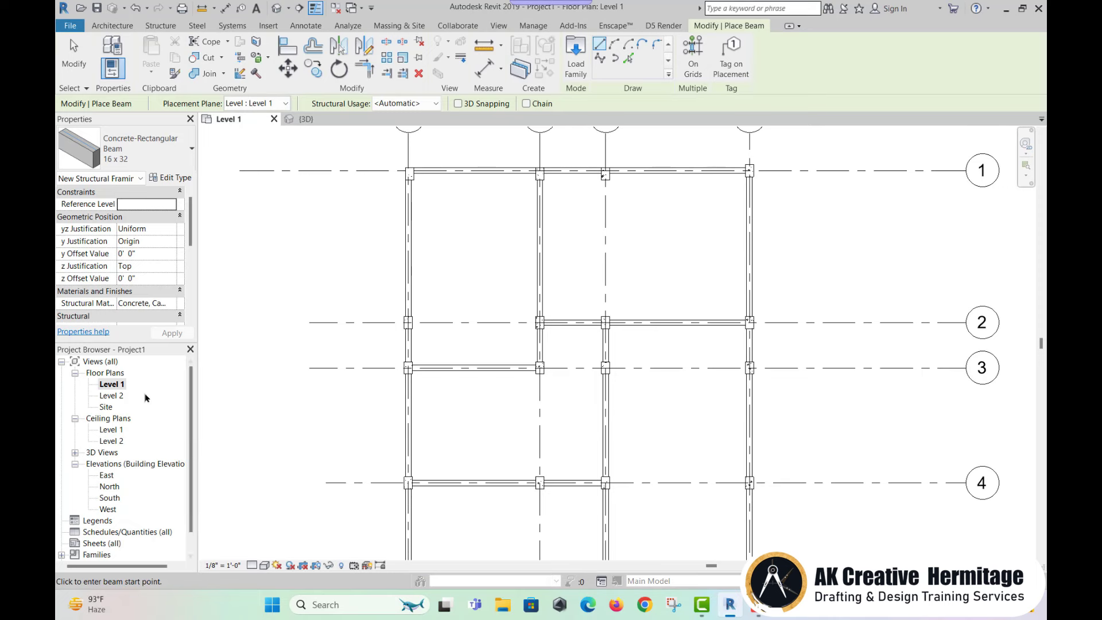
pyautogui.doubleClick(108, 396)
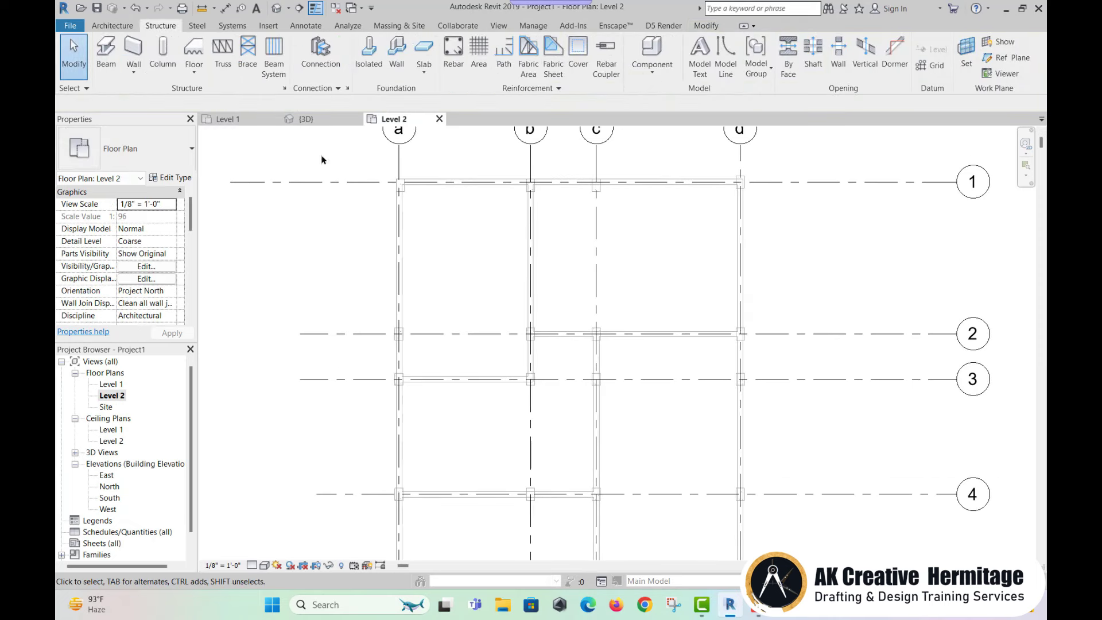
pyautogui.click(105, 55)
pyautogui.scroll(2, 434, 186)
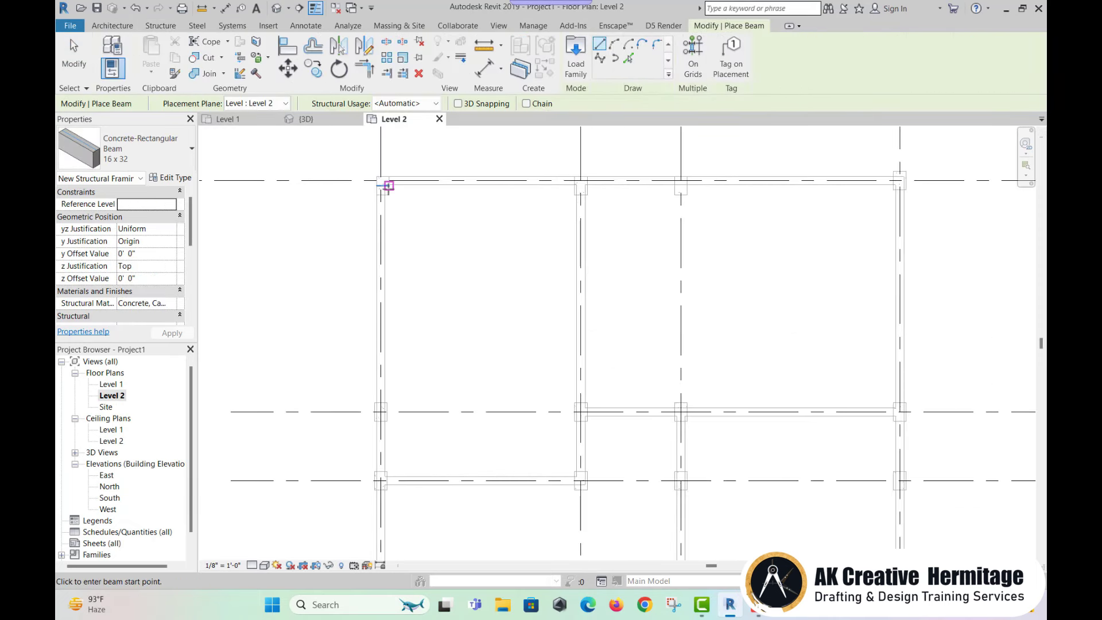
pyautogui.click(389, 186)
pyautogui.click(574, 185)
pyautogui.moveTo(534, 259); pyautogui.dragTo(514, 268, button='middle')
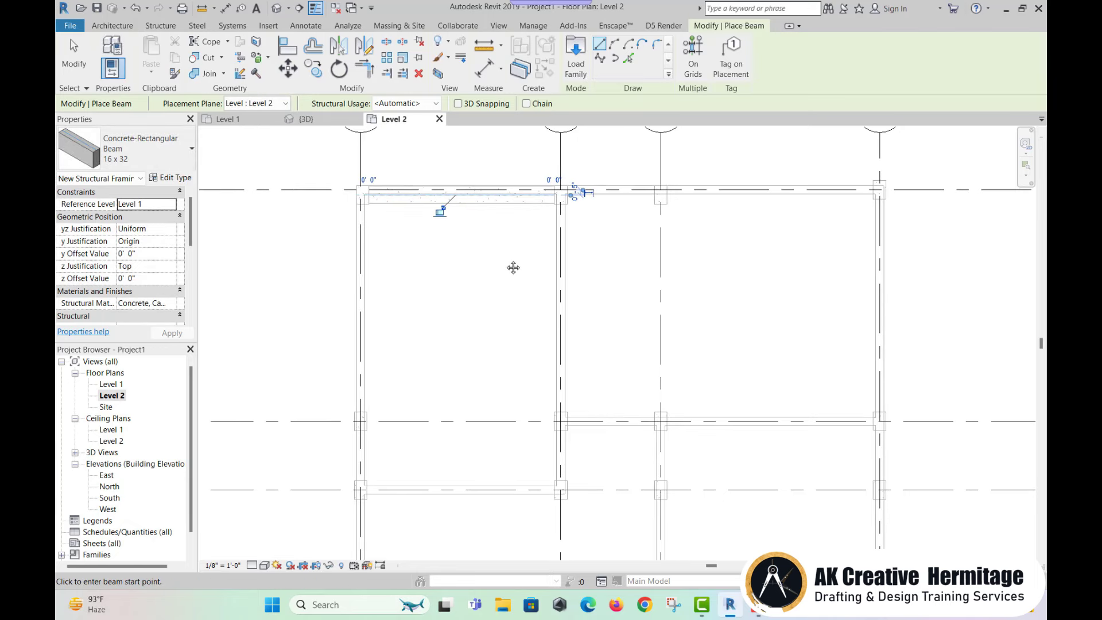
pyautogui.scroll(-3, 474, 217)
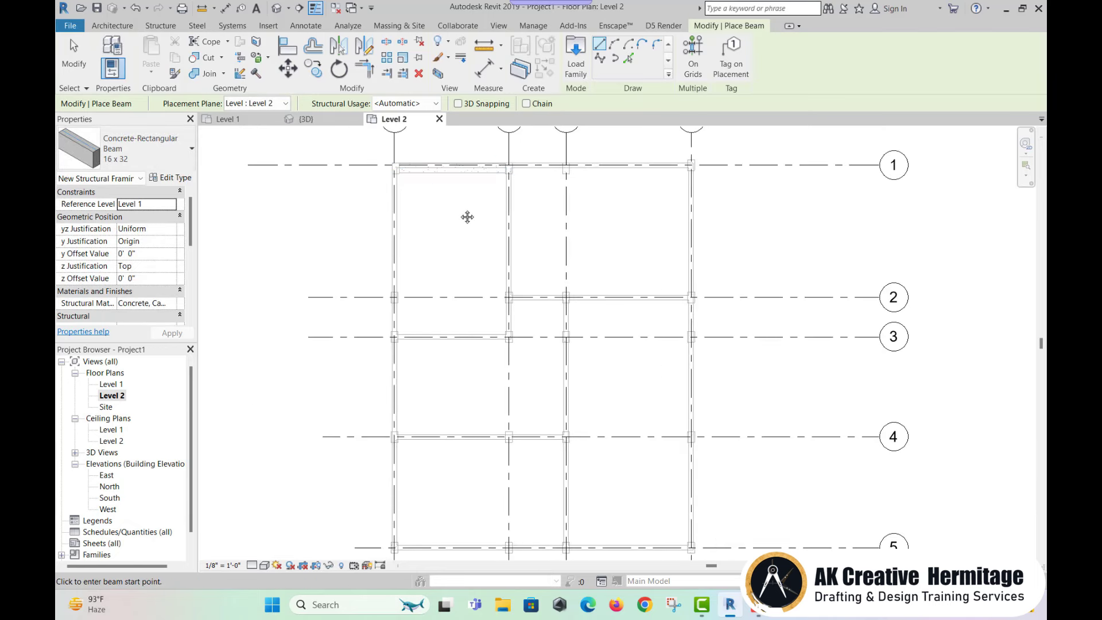
pyautogui.scroll(-3, 468, 217)
pyautogui.press('Escape')
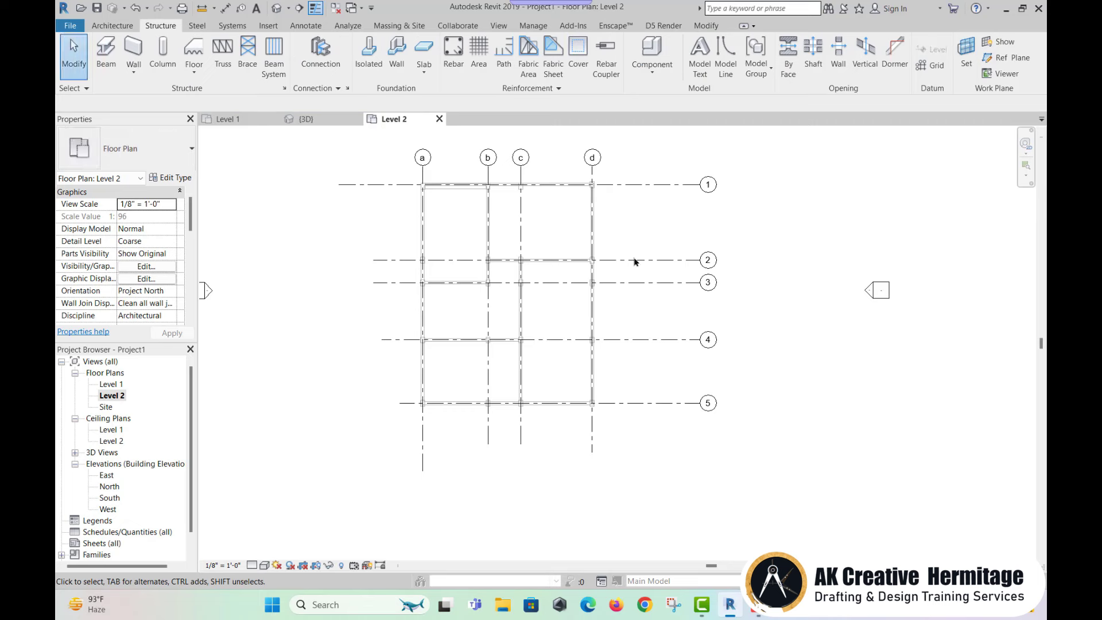
# Place 16 x 32 concrete beams on every grid line with On Grids and a window selection.
pyautogui.click(106, 51)
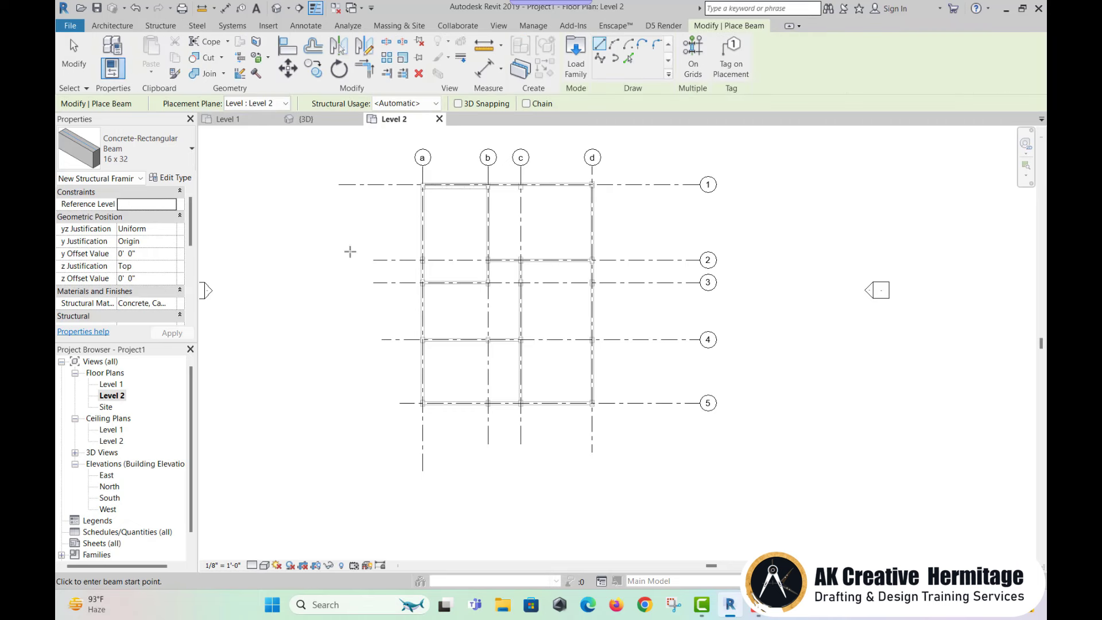
pyautogui.click(692, 57)
pyautogui.moveTo(631, 166); pyautogui.dragTo(372, 441)
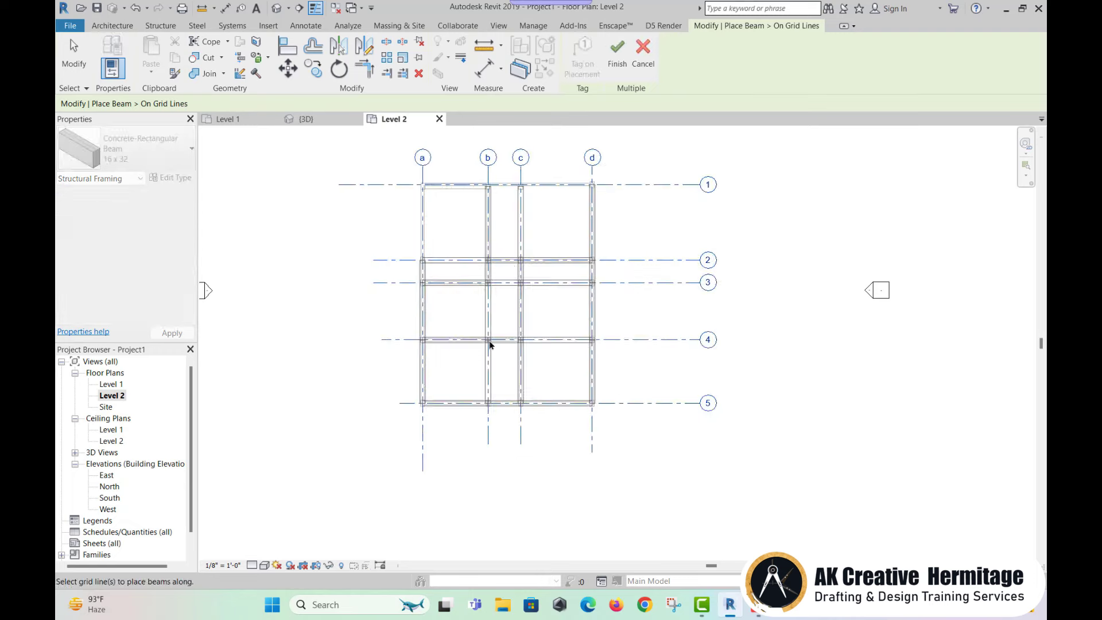
pyautogui.scroll(2, 540, 224)
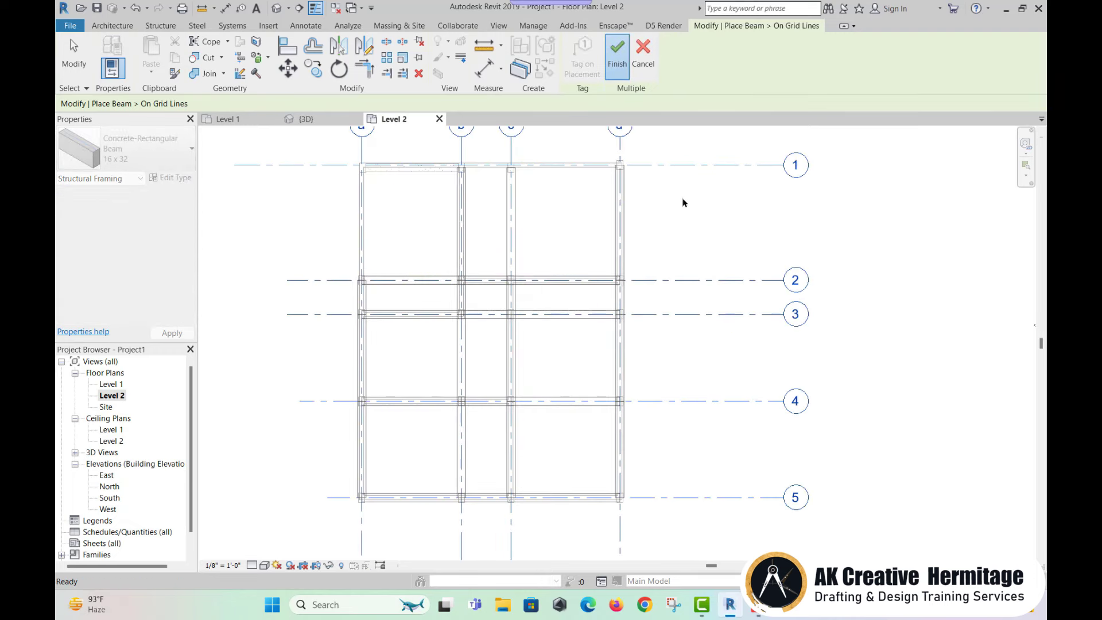
pyautogui.press('Escape')
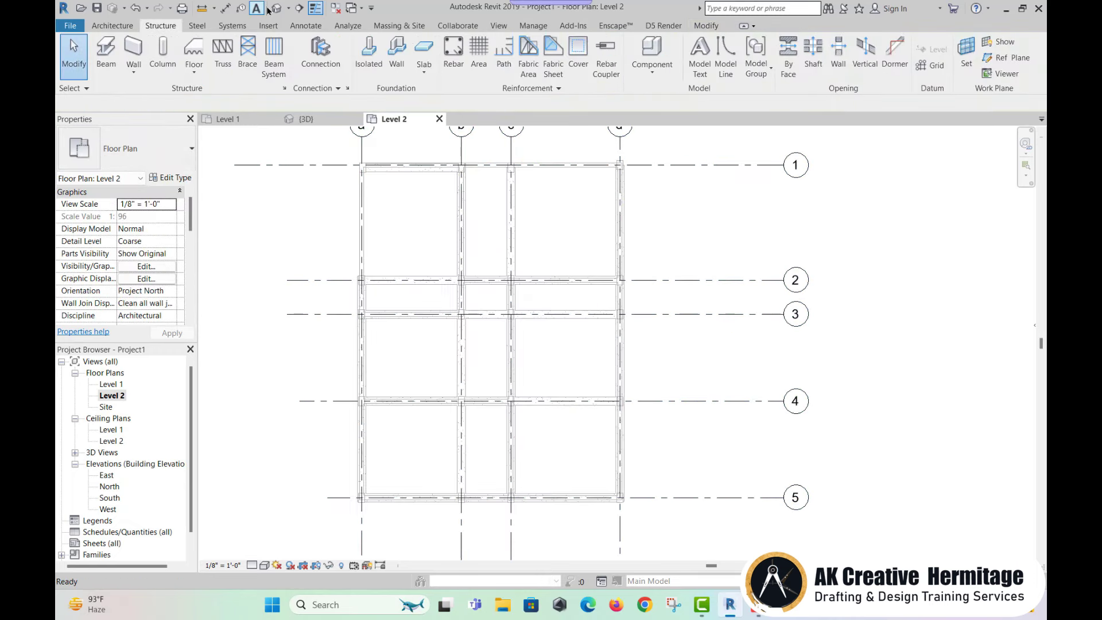
pyautogui.click(276, 8)
pyautogui.moveTo(580, 304)
pyautogui.keyDown('shift'); pyautogui.mouseDown(button='middle')
pyautogui.moveTo(644, 354)
pyautogui.moveTo(589, 409)
pyautogui.mouseUp(button='middle'); pyautogui.keyUp('shift')
pyautogui.click(571, 443)
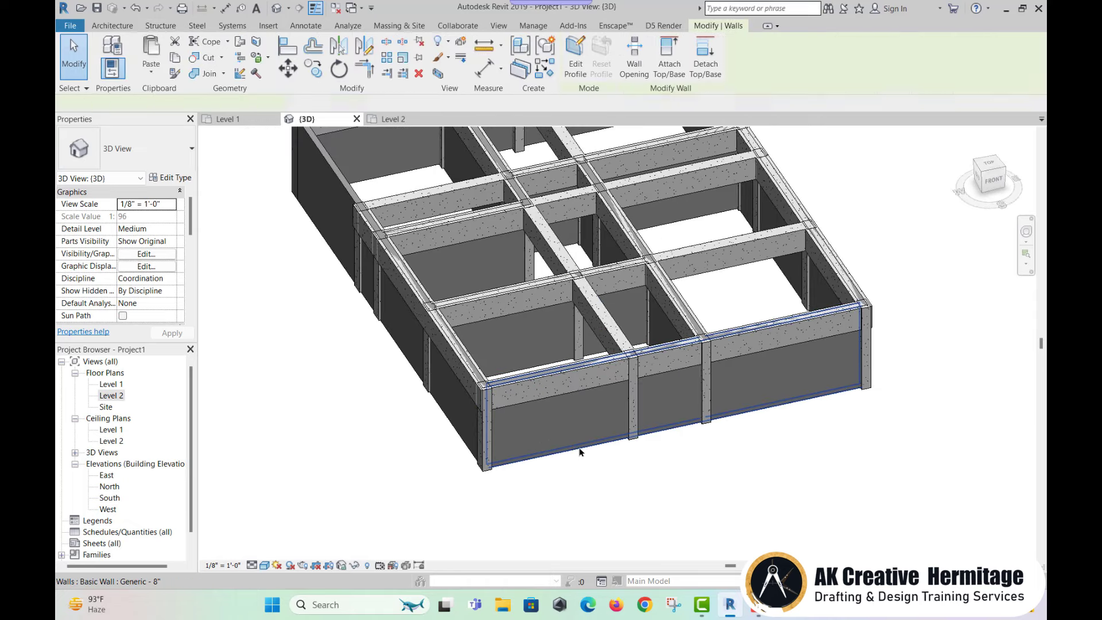
pyautogui.press('Escape')
pyautogui.scroll(2, 597, 425)
pyautogui.scroll(2, 605, 412)
pyautogui.scroll(-2, 605, 412)
pyautogui.scroll(-2, 605, 409)
pyautogui.scroll(-1, 603, 402)
pyautogui.scroll(-2, 597, 394)
pyautogui.scroll(1, 597, 394)
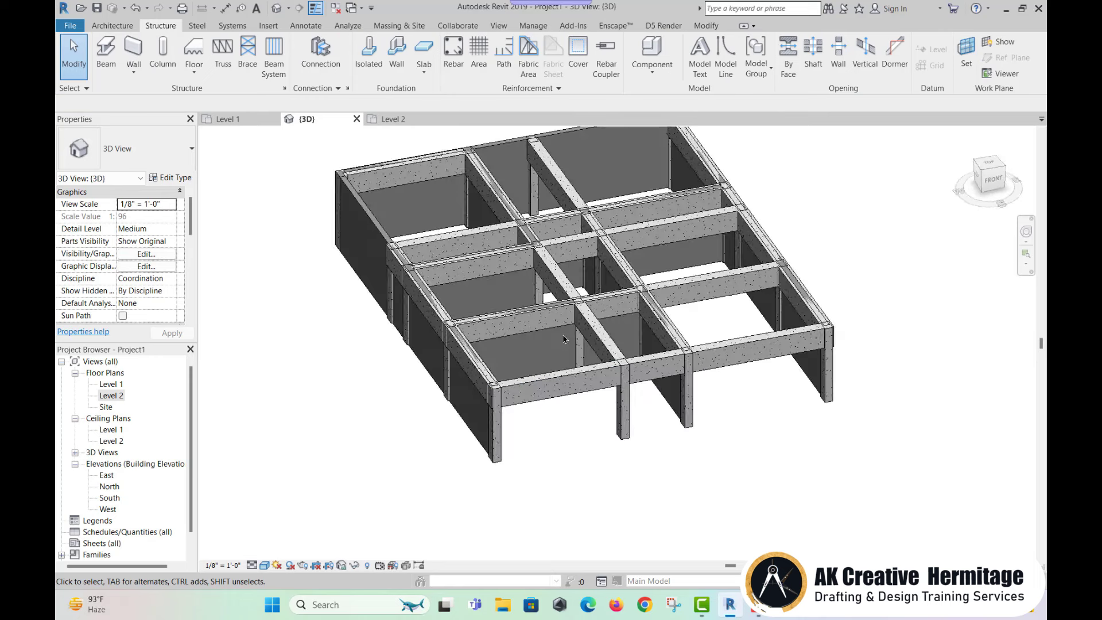
pyautogui.scroll(1, 559, 369)
pyautogui.click(559, 369)
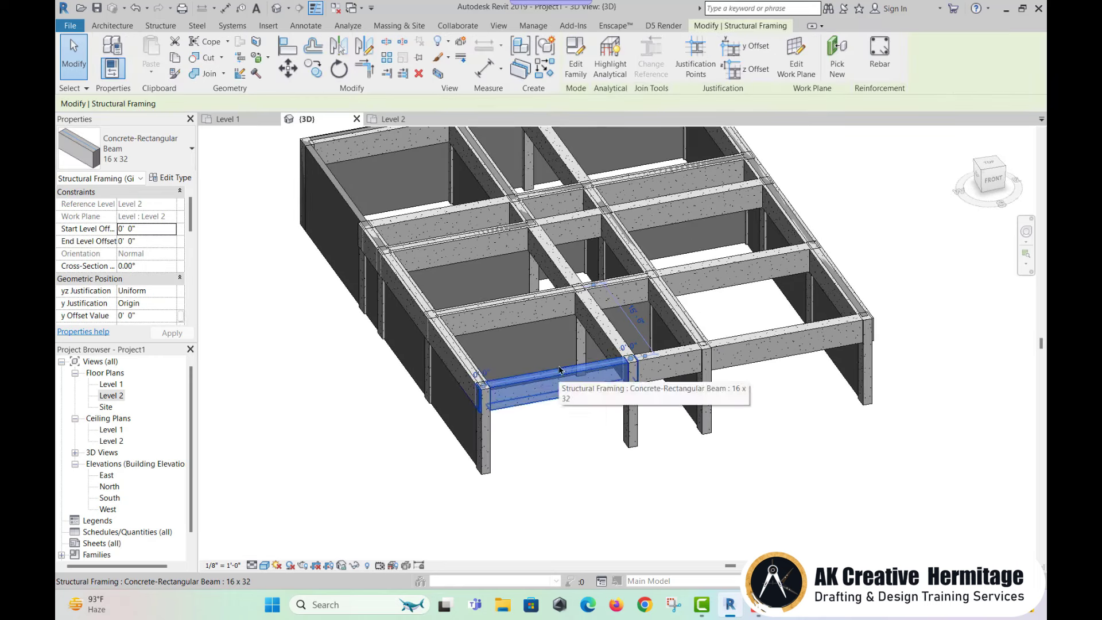
pyautogui.click(185, 180)
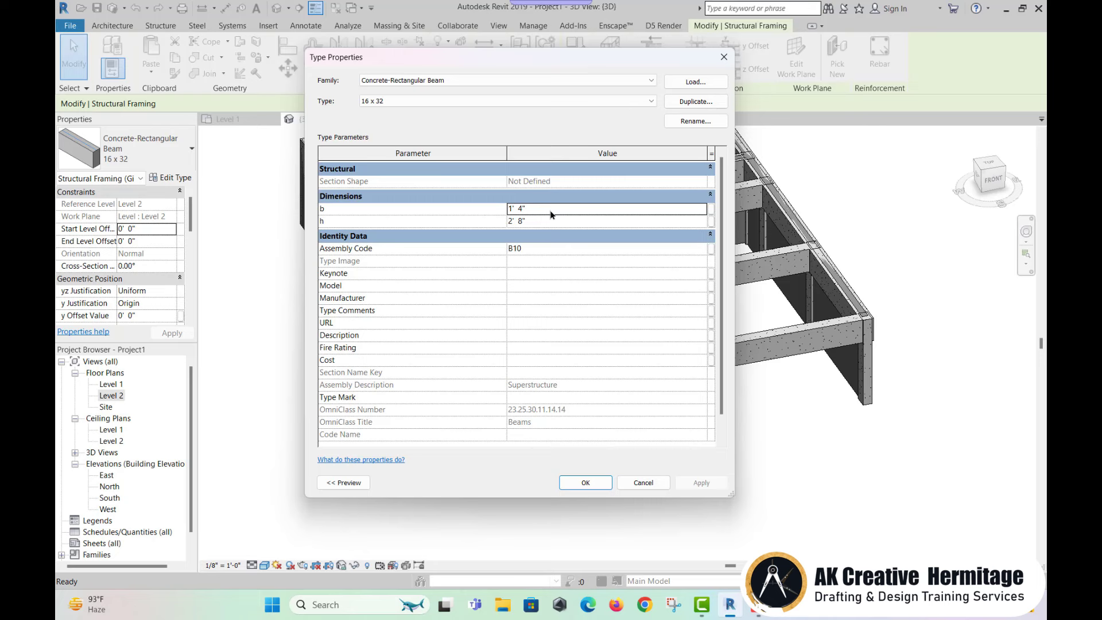
pyautogui.press('Escape')
pyautogui.press('Escape')
pyautogui.doubleClick(112, 395)
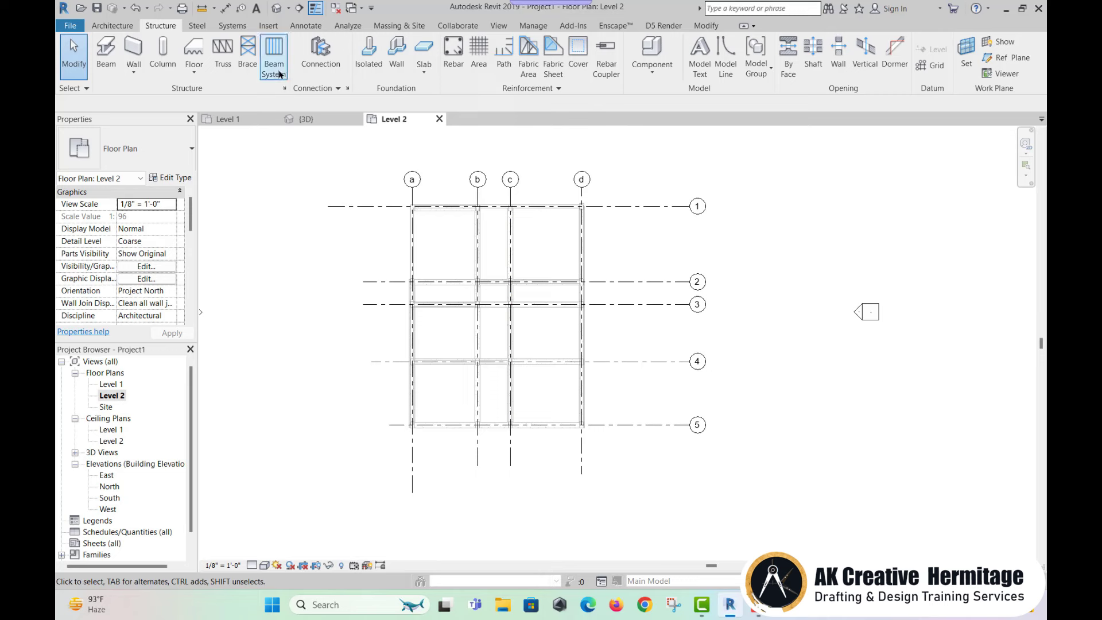
# Start a Beam System using the Fixed Number layout rule.
pyautogui.scroll(1, 430, 227)
pyautogui.scroll(1, 430, 227)
pyautogui.scroll(1, 431, 227)
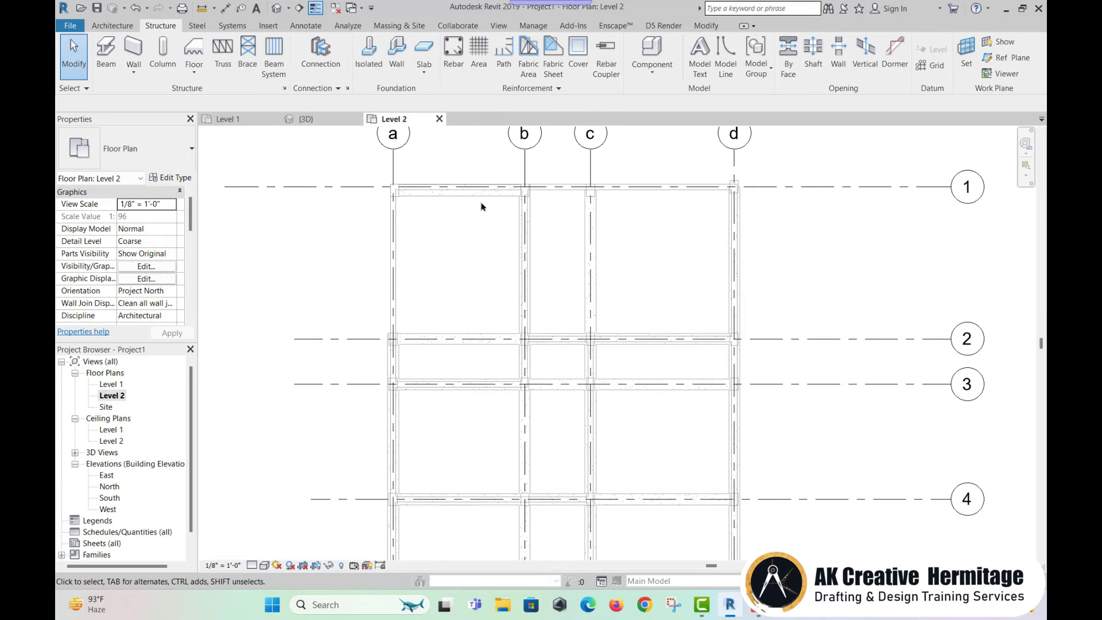
pyautogui.scroll(1, 492, 218)
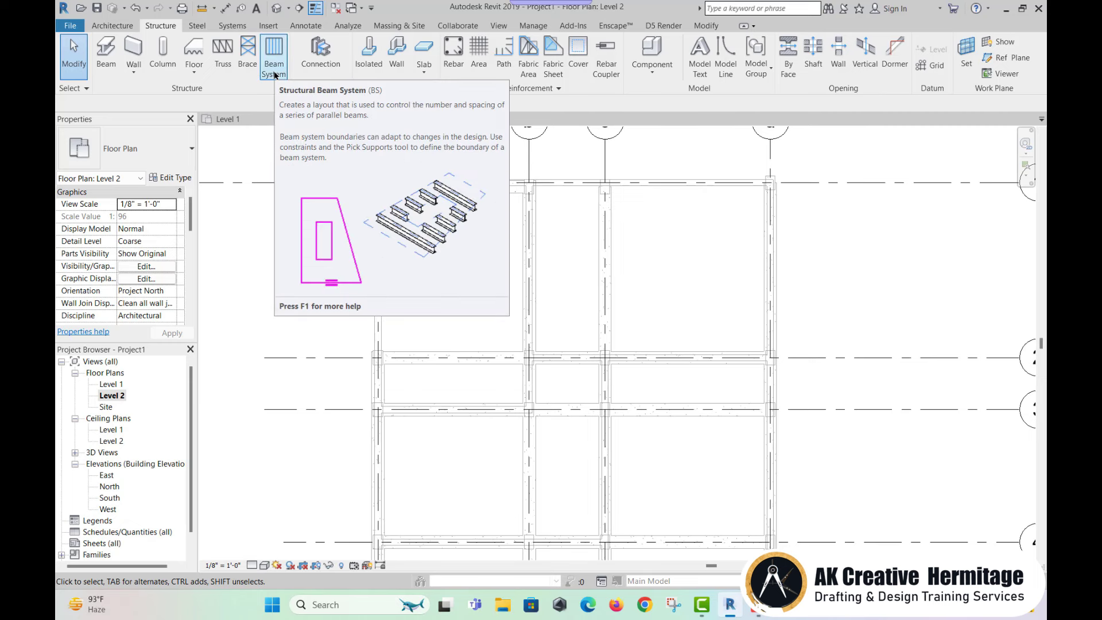
pyautogui.click(275, 74)
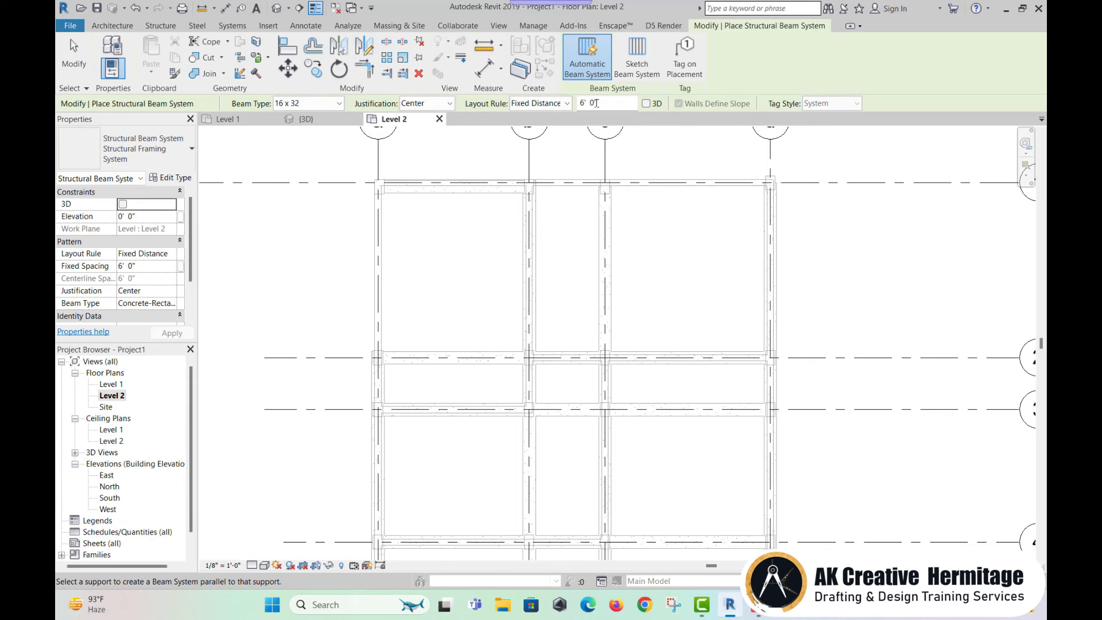
pyautogui.click(540, 102)
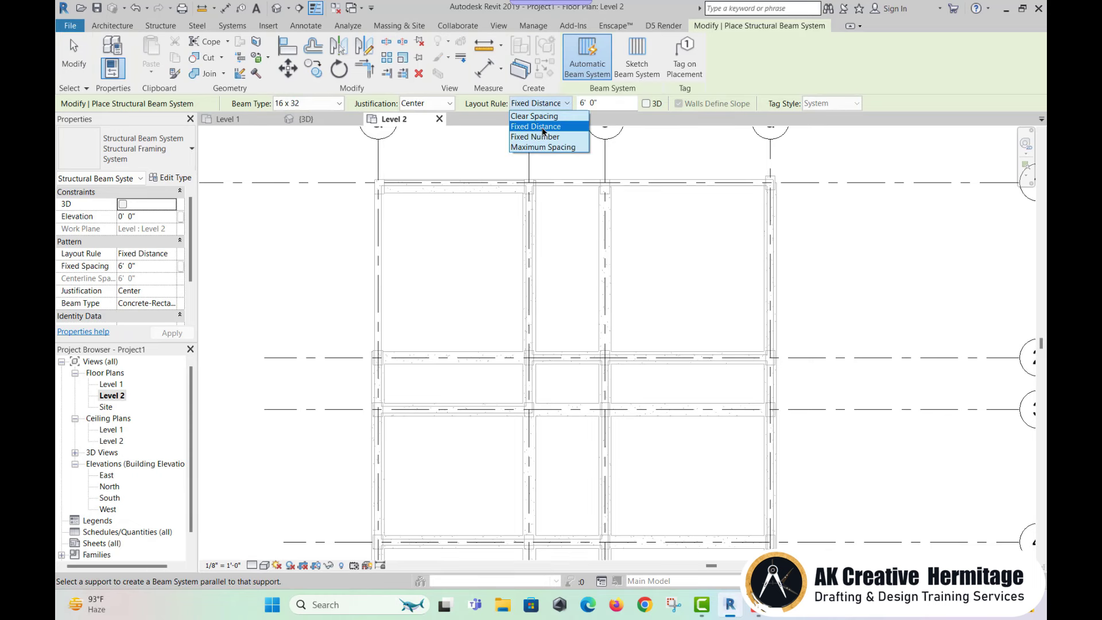
pyautogui.click(543, 126)
pyautogui.click(541, 103)
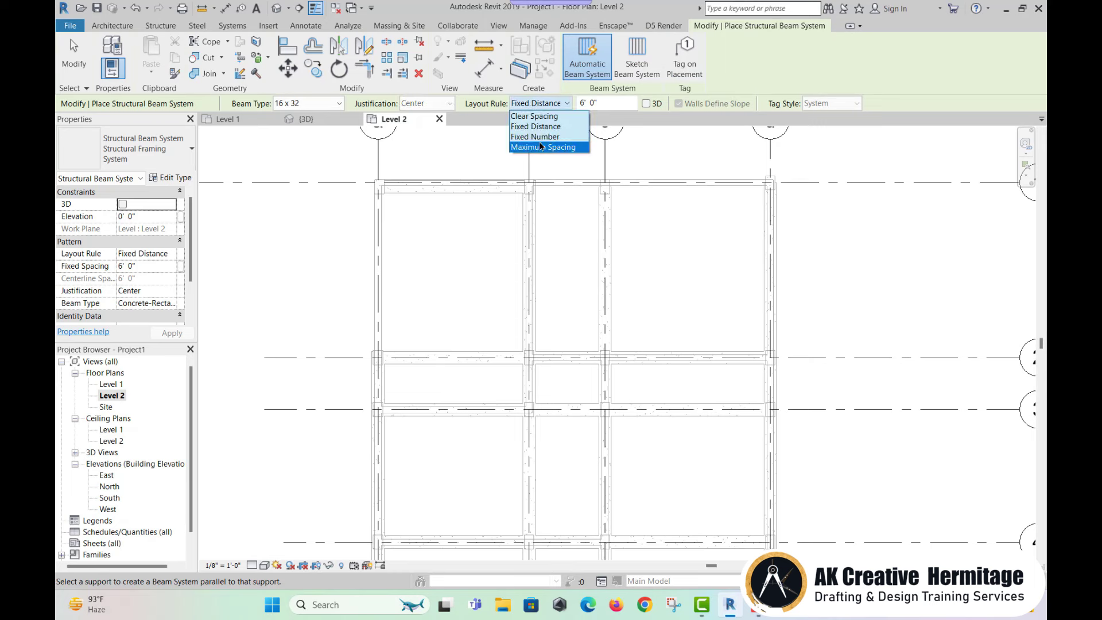
pyautogui.click(542, 136)
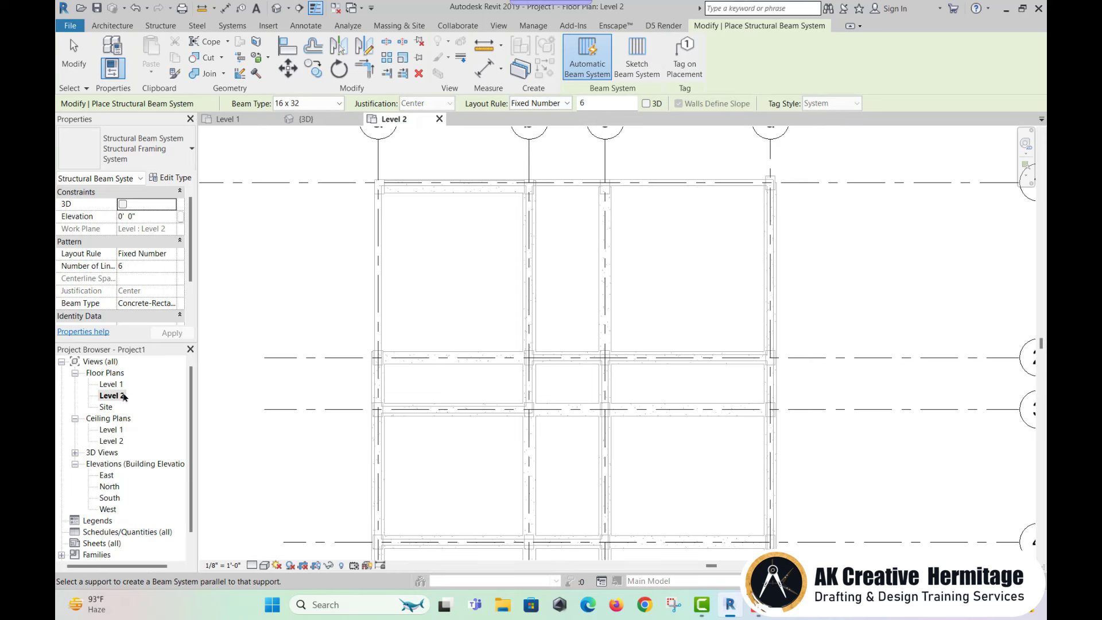
# Set 3 beams and place the beam system in one Level 2 bay.
pyautogui.scroll(-1, 408, 248)
pyautogui.scroll(-1, 386, 261)
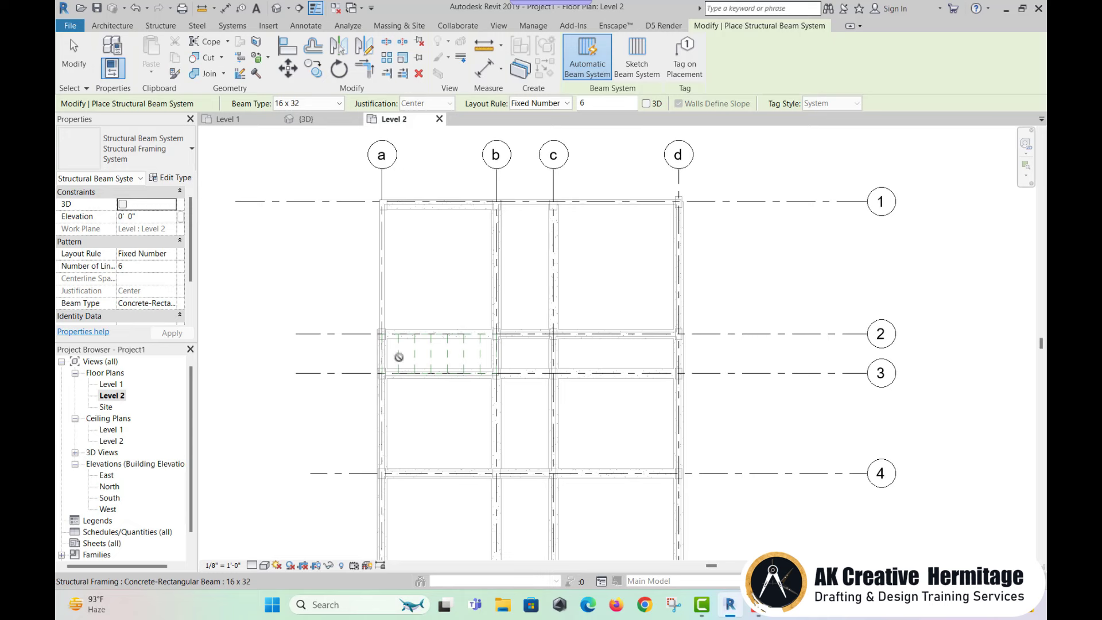
pyautogui.moveTo(399, 356); pyautogui.dragTo(432, 273, button='middle')
pyautogui.scroll(2, 422, 281)
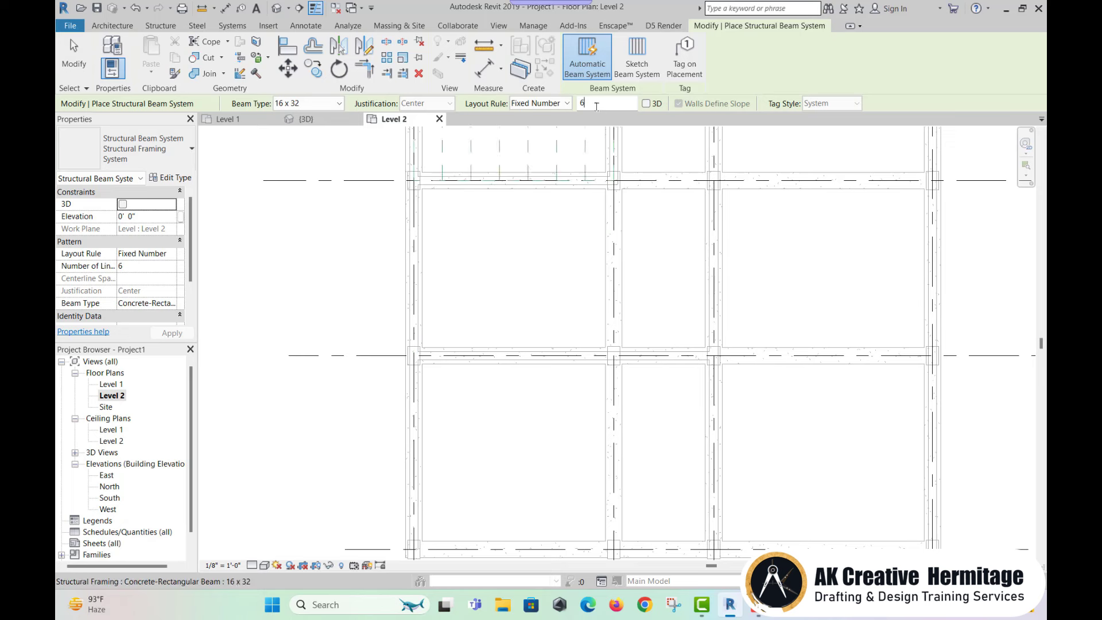
pyautogui.write('3')
pyautogui.press('Return')
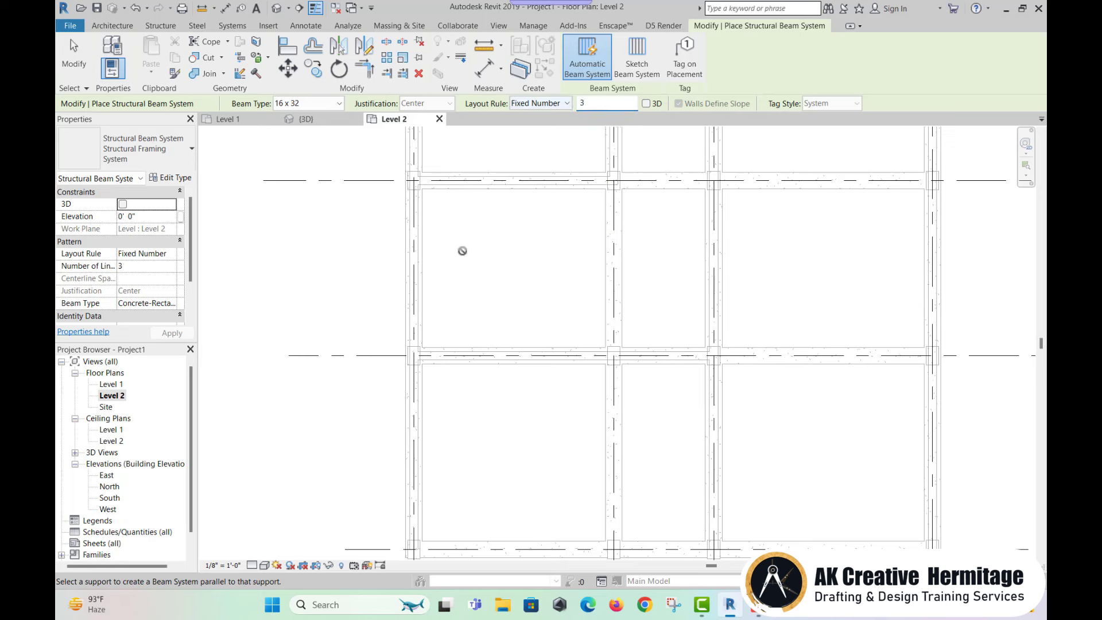
pyautogui.click(495, 354)
pyautogui.press('Escape')
pyautogui.press('Escape')
# Inspect the new infill beams in 3D and on the Level 1 plan, then return to 3D.
pyautogui.click(289, 9)
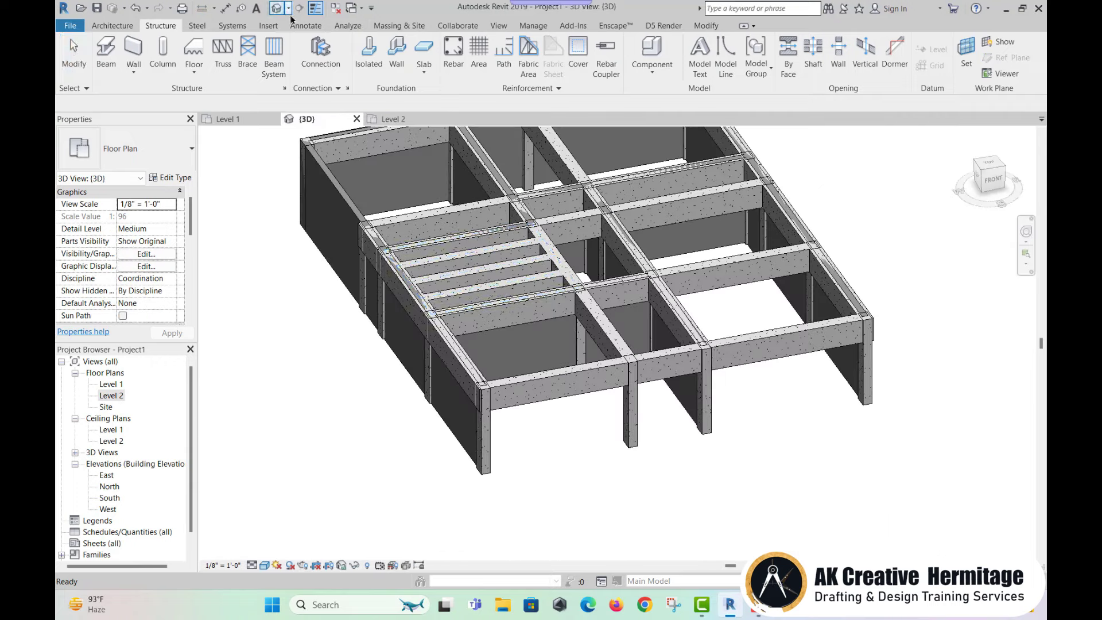
pyautogui.keyDown('shift'); pyautogui.moveTo(488, 281); pyautogui.dragTo(748, 250, button='middle'); pyautogui.keyUp('shift')
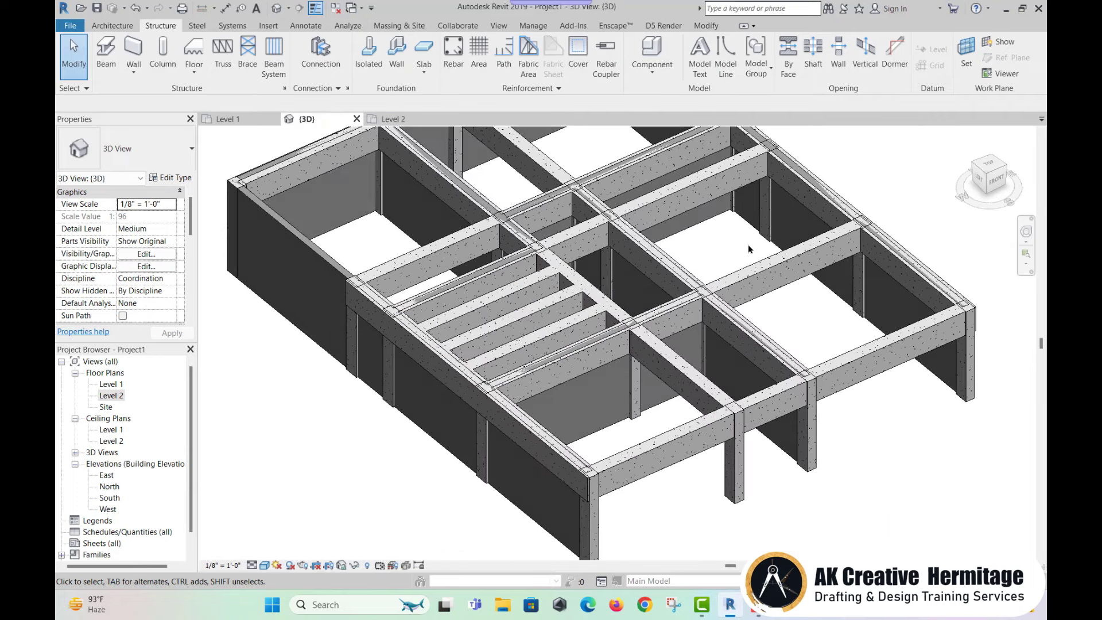
pyautogui.doubleClick(111, 384)
pyautogui.scroll(-2, 445, 279)
pyautogui.scroll(-1, 450, 262)
pyautogui.scroll(-1, 602, 283)
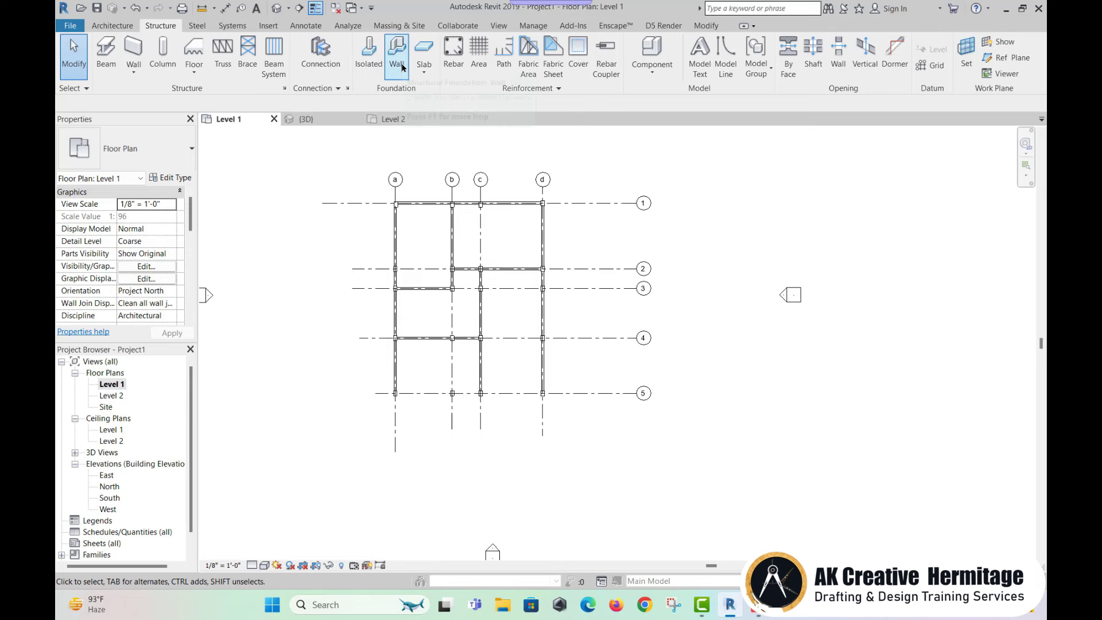
pyautogui.hotkey('ctrl', 'Tab')
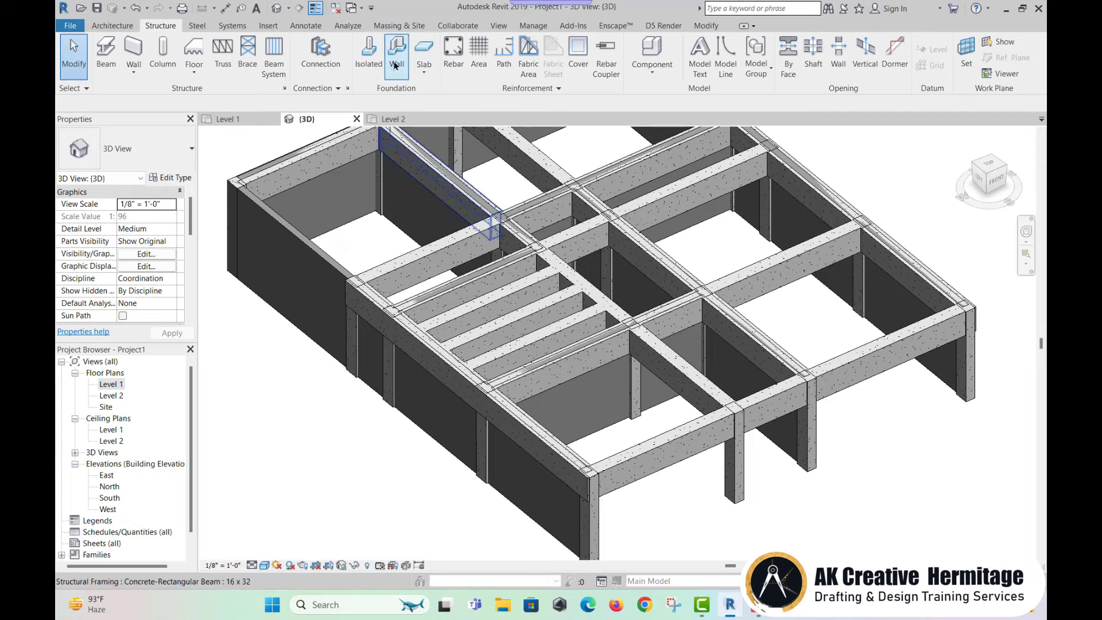
# Place a 36" x 12" bearing wall footing under the front foundation wall.
pyautogui.click(395, 65)
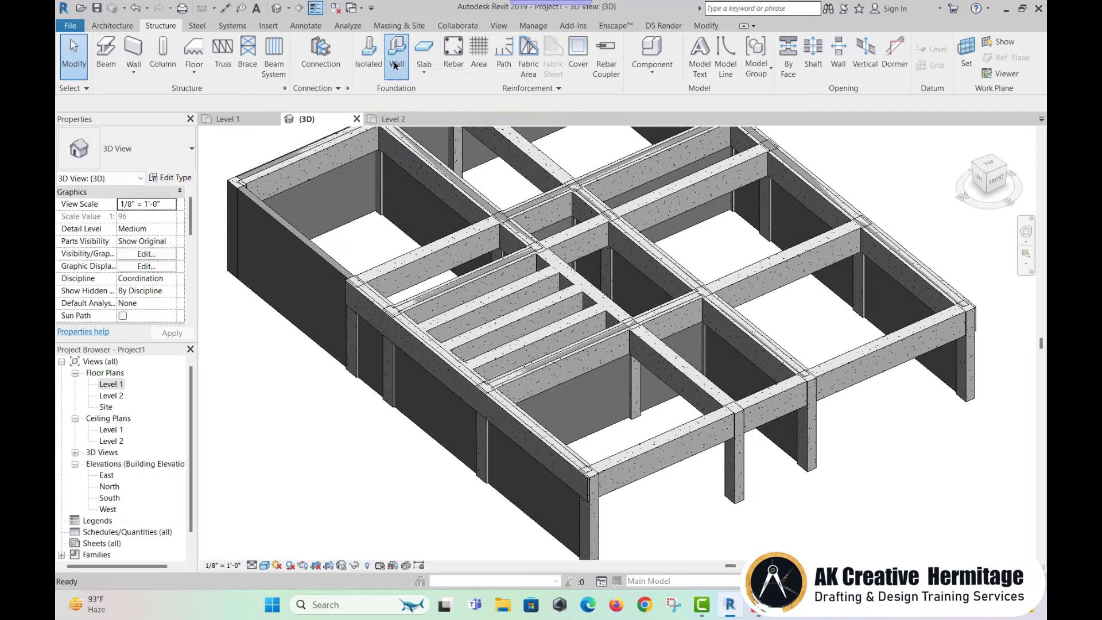
pyautogui.scroll(3, 556, 453)
pyautogui.scroll(3, 556, 453)
pyautogui.moveTo(556, 453)
pyautogui.keyDown('shift'); pyautogui.mouseDown(button='middle')
pyautogui.moveTo(639, 328)
pyautogui.moveTo(553, 461)
pyautogui.moveTo(709, 432)
pyautogui.moveTo(901, 431)
pyautogui.mouseUp(button='middle'); pyautogui.keyUp('shift')
pyautogui.scroll(-5, 611, 447)
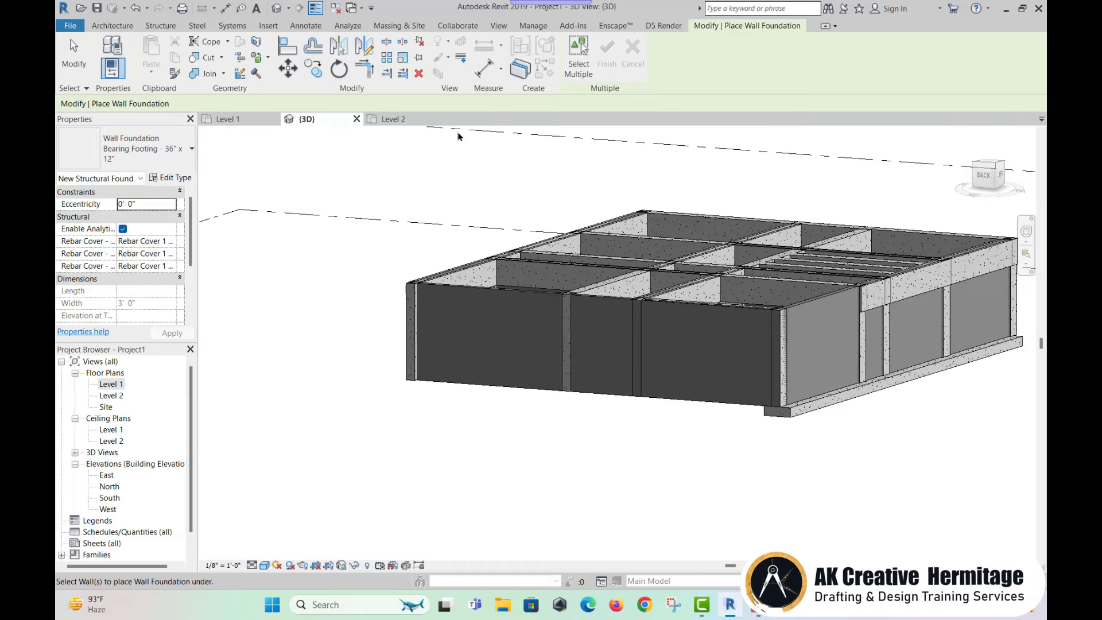
pyautogui.moveTo(628, 401)
pyautogui.keyDown('shift'); pyautogui.mouseDown(button='middle')
pyautogui.moveTo(512, 455)
pyautogui.moveTo(665, 407)
pyautogui.moveTo(643, 494)
pyautogui.moveTo(692, 467)
pyautogui.mouseUp(button='middle'); pyautogui.keyUp('shift')
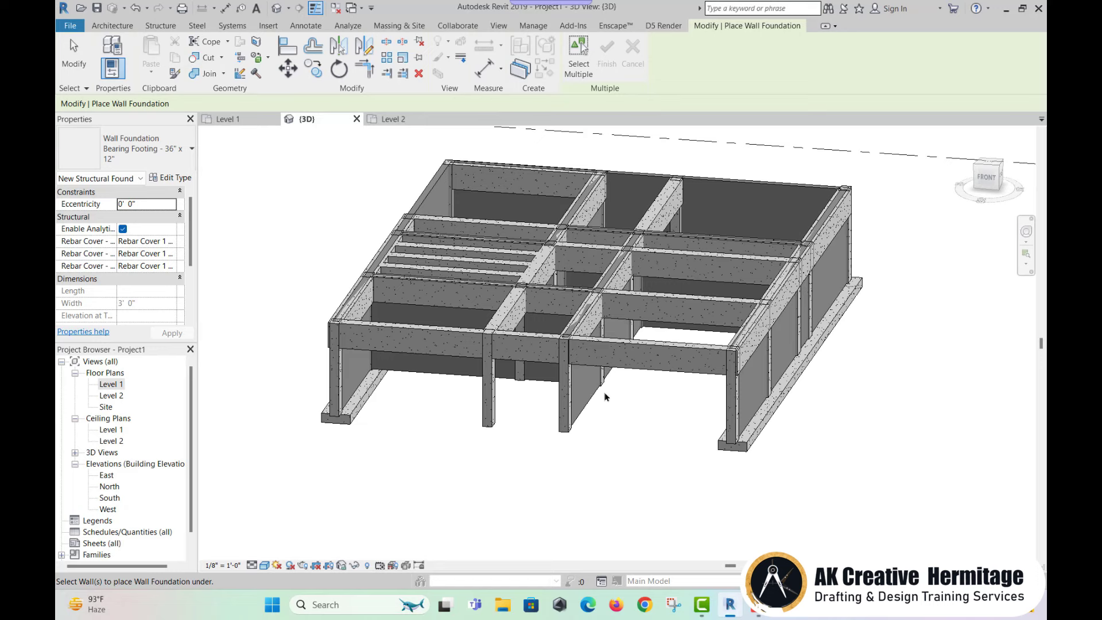
pyautogui.click(447, 382)
pyautogui.press('Escape')
# Orbit to check the footing from the front, then open the Level 1 plan.
pyautogui.scroll(4, 511, 442)
pyautogui.moveTo(512, 441)
pyautogui.keyDown('shift'); pyautogui.mouseDown(button='middle')
pyautogui.moveTo(546, 445)
pyautogui.moveTo(423, 399)
pyautogui.mouseUp(button='middle'); pyautogui.keyUp('shift')
pyautogui.scroll(2, 251, 324)
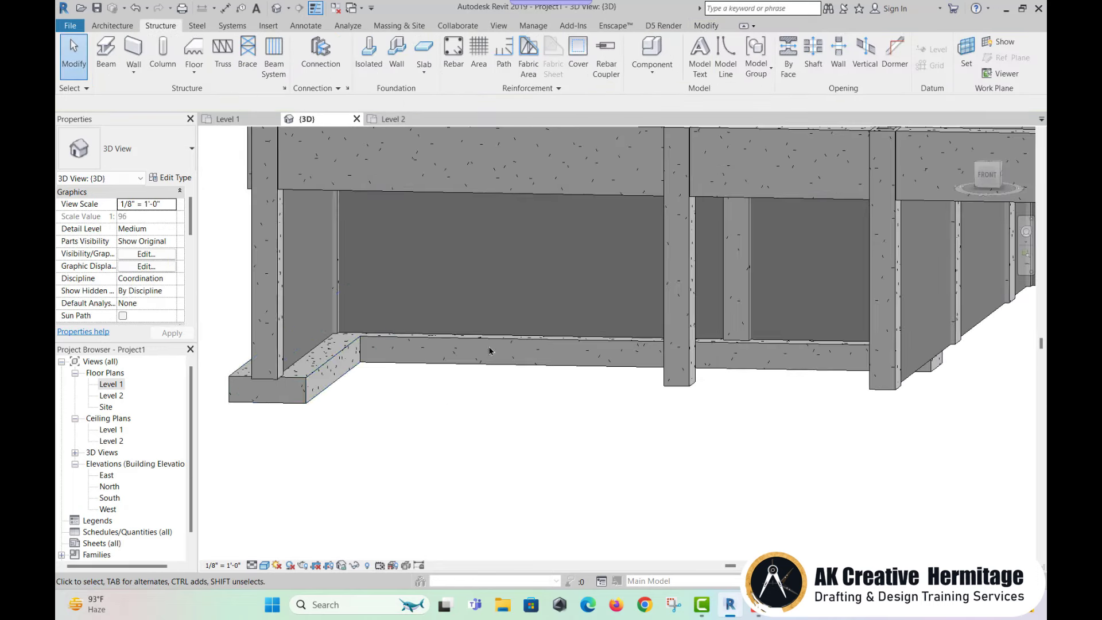
pyautogui.moveTo(411, 394)
pyautogui.keyDown('shift'); pyautogui.mouseDown(button='middle')
pyautogui.moveTo(482, 435)
pyautogui.moveTo(177, 400)
pyautogui.mouseUp(button='middle'); pyautogui.keyUp('shift')
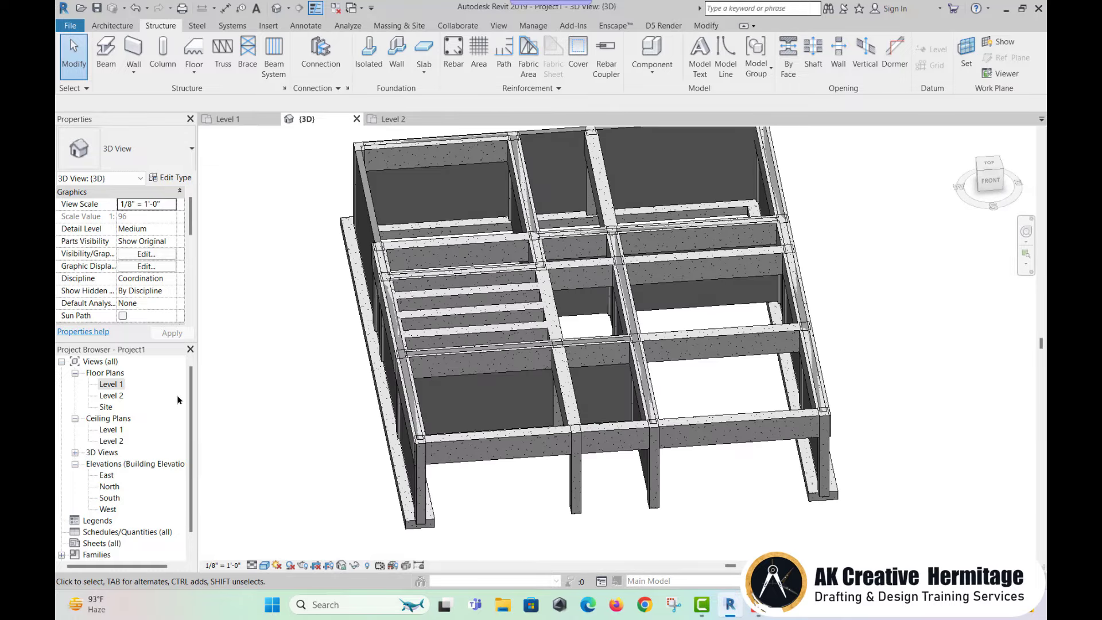
pyautogui.doubleClick(114, 385)
pyautogui.scroll(-2, 333, 327)
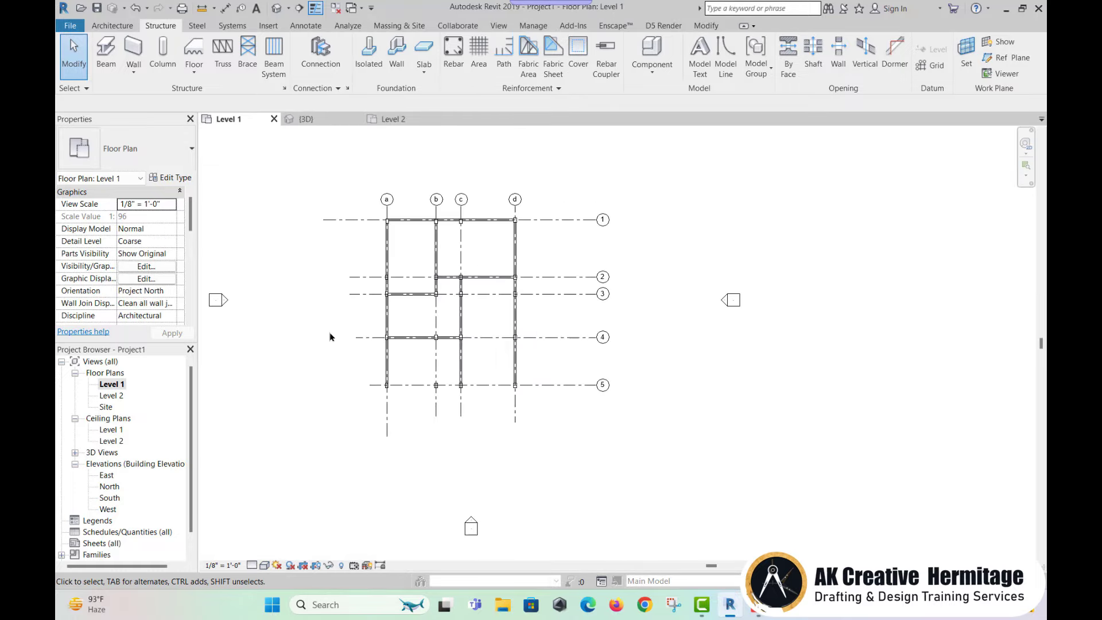
# Load Footing-Rectangular from Structural Foundations for isolated footings.
pyautogui.click(369, 66)
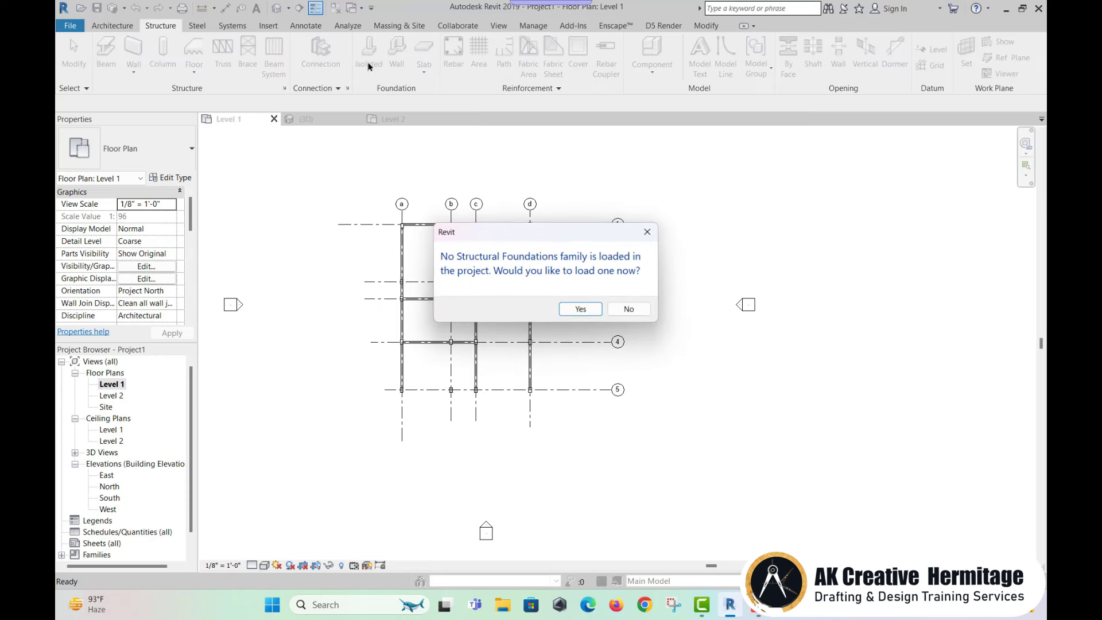
pyautogui.click(579, 310)
pyautogui.click(688, 177)
pyautogui.scroll(-3, 480, 321)
pyautogui.scroll(-3, 480, 344)
pyautogui.scroll(-1, 471, 342)
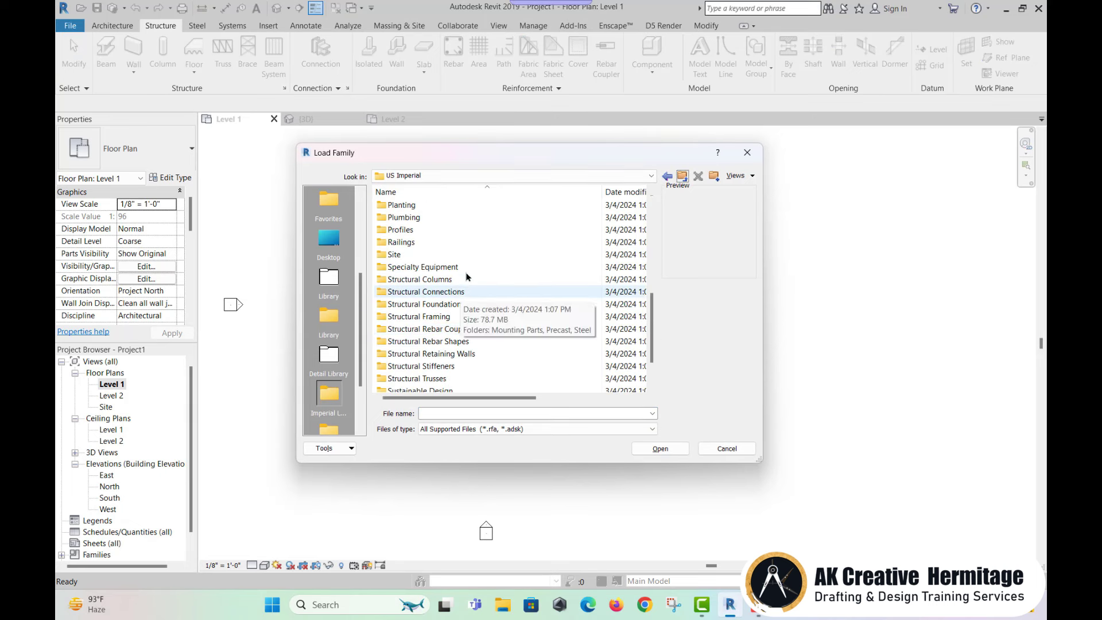
pyautogui.click(466, 307)
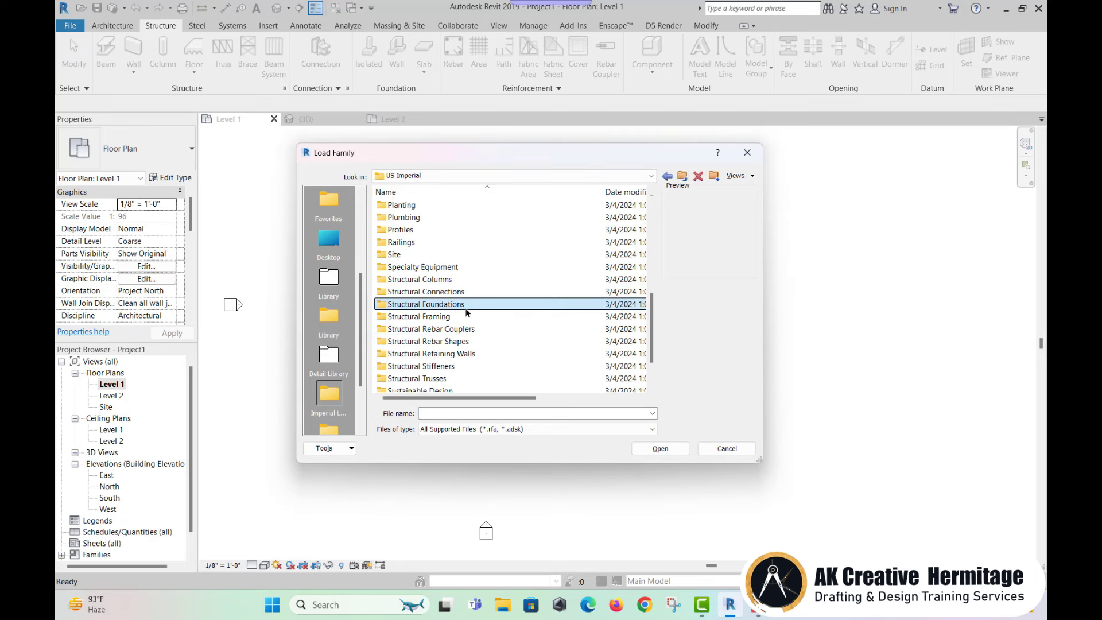
pyautogui.doubleClick(466, 309)
pyautogui.click(450, 208)
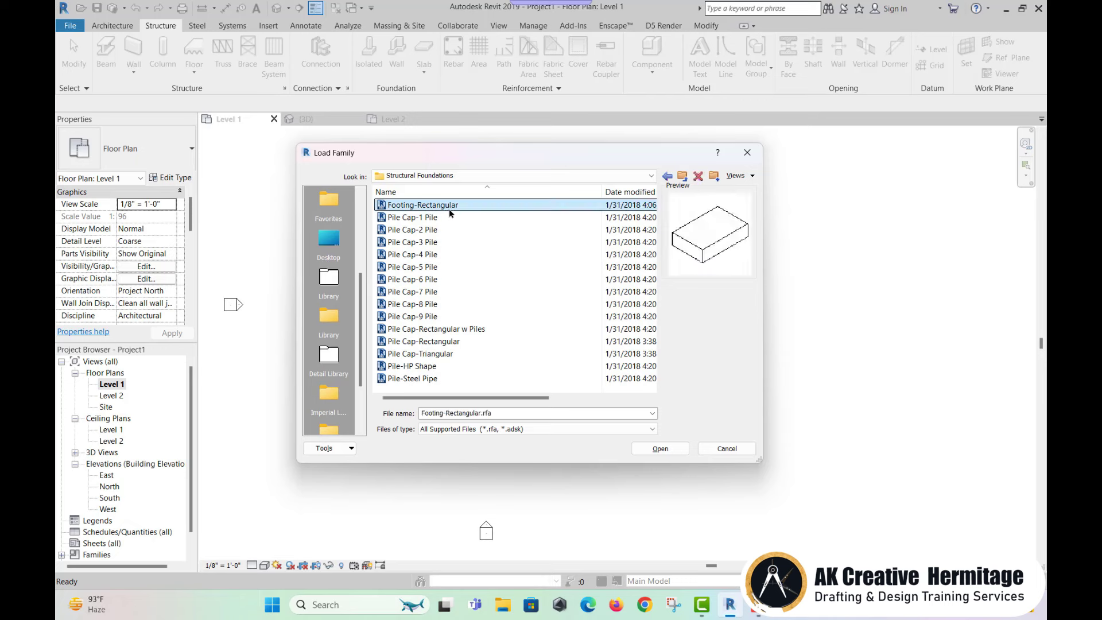
pyautogui.doubleClick(449, 208)
# Place 72" x 48" x 18" footings at grid a/1 and every grid intersection, then view them in 3D.
pyautogui.scroll(2, 388, 221)
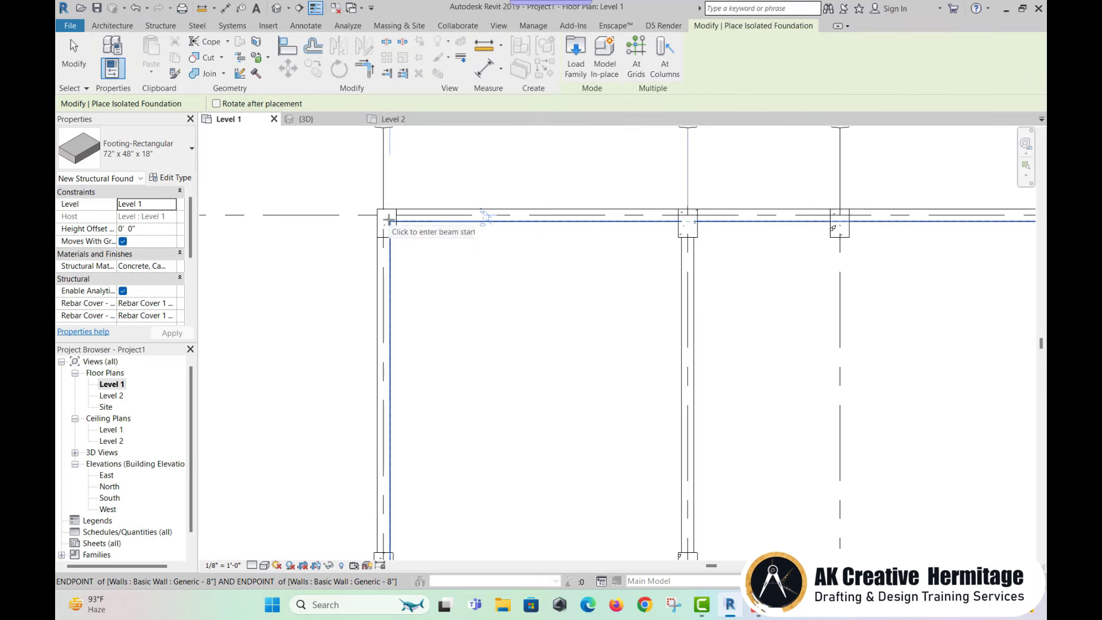
pyautogui.click(386, 217)
pyautogui.scroll(-2, 467, 286)
pyautogui.scroll(-2, 534, 286)
pyautogui.scroll(-2, 492, 300)
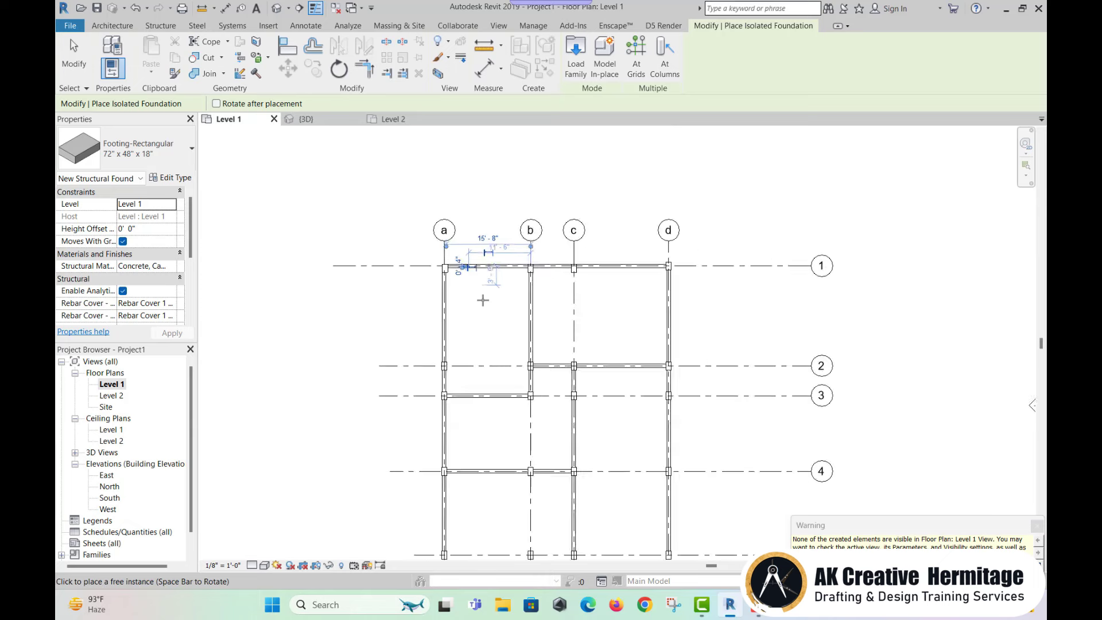
pyautogui.click(635, 60)
pyautogui.scroll(-2, 680, 252)
pyautogui.moveTo(714, 198); pyautogui.dragTo(451, 472)
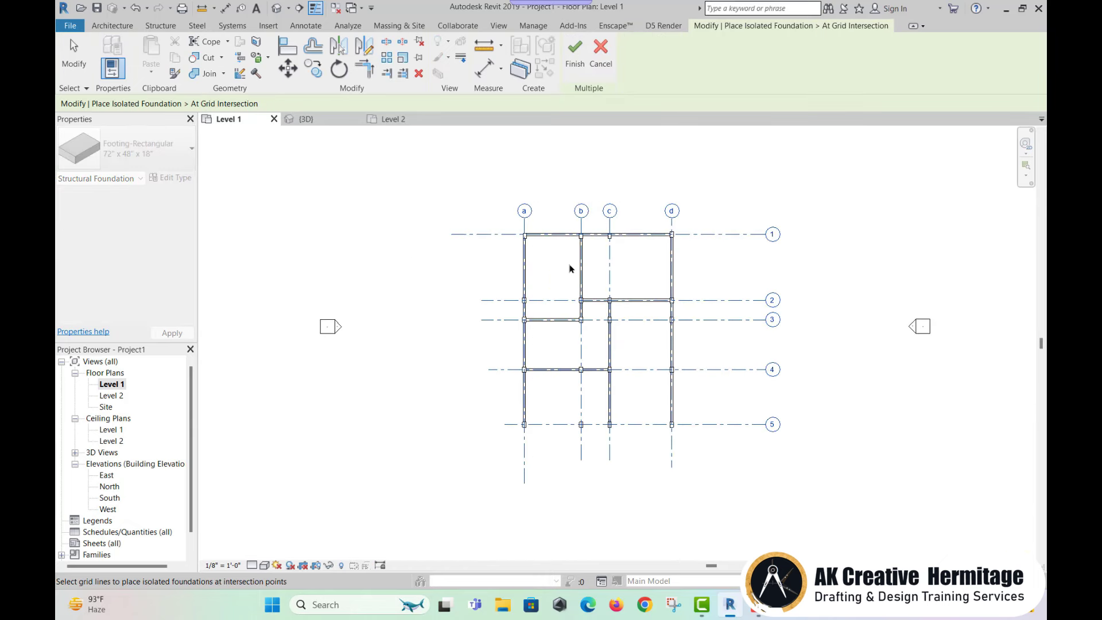
pyautogui.click(576, 65)
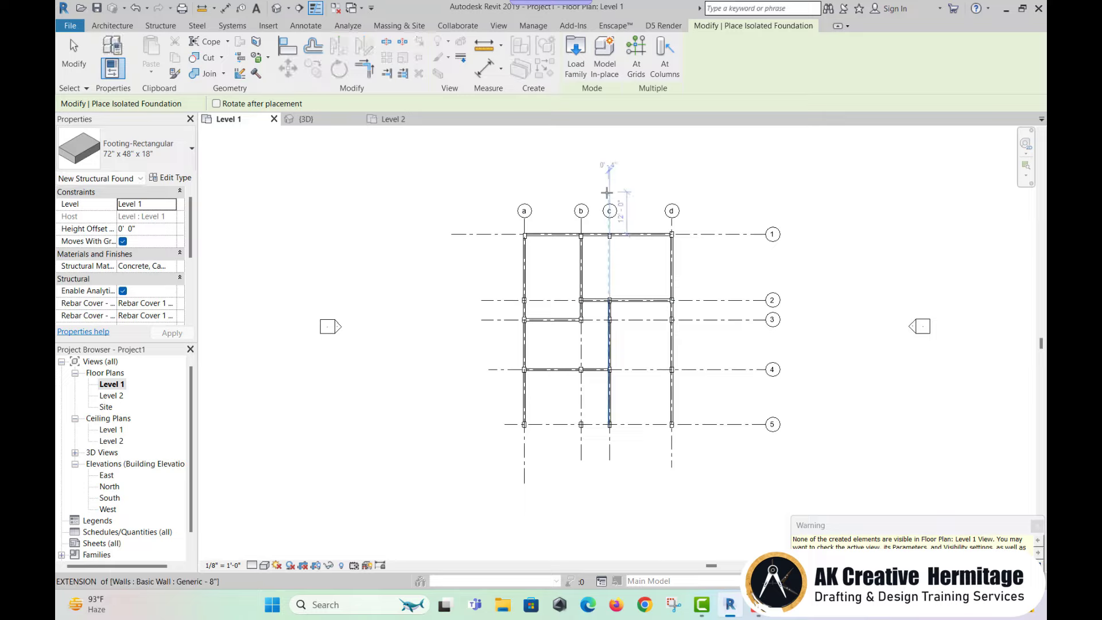
pyautogui.press('Escape')
pyautogui.press('Escape')
pyautogui.click(285, 10)
# Orbit the 3D view to inspect the new footings from an isometric angle.
pyautogui.keyDown('shift'); pyautogui.moveTo(631, 344); pyautogui.dragTo(689, 373, button='middle'); pyautogui.keyUp('shift')
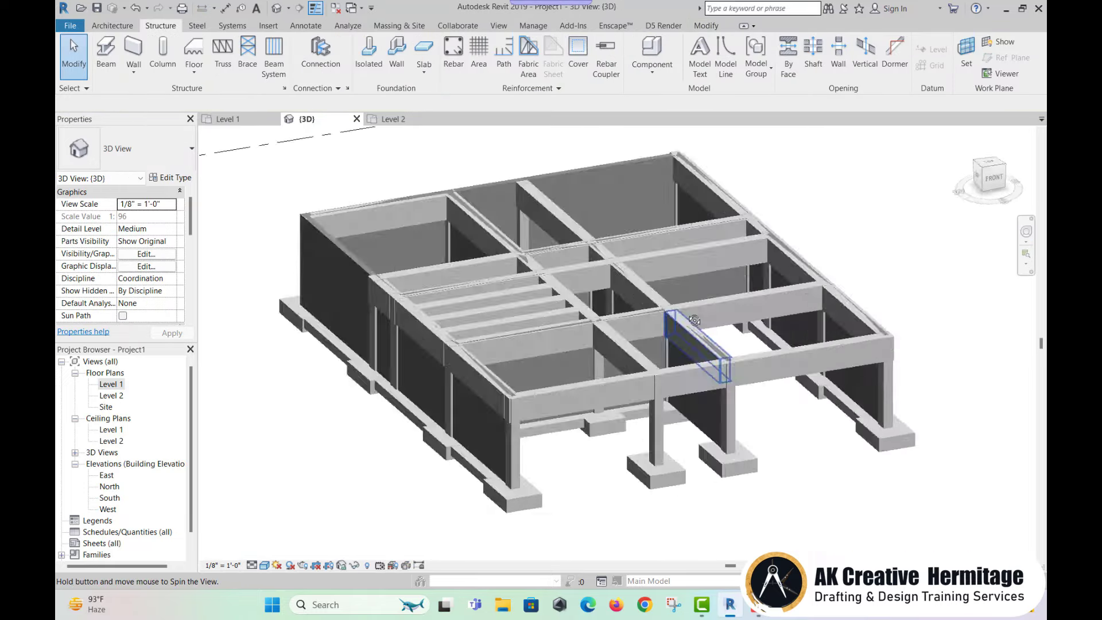
pyautogui.scroll(3, 689, 373)
pyautogui.scroll(3, 778, 457)
pyautogui.scroll(-3, 777, 456)
pyautogui.scroll(-2, 585, 413)
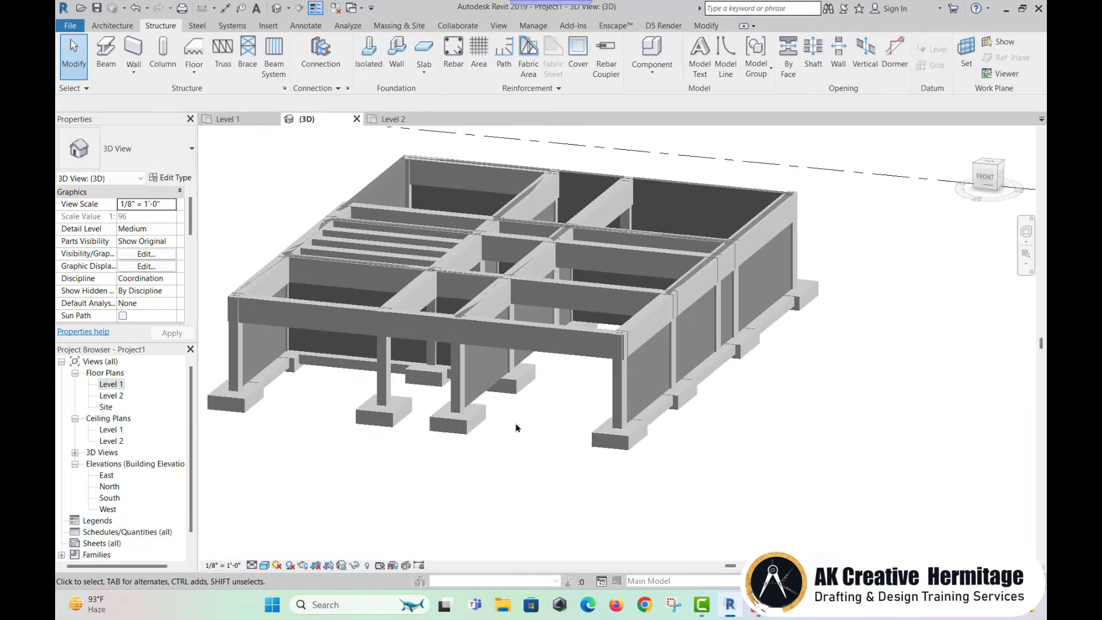
pyautogui.keyDown('shift'); pyautogui.moveTo(585, 414); pyautogui.dragTo(613, 446, button='middle'); pyautogui.keyUp('shift')
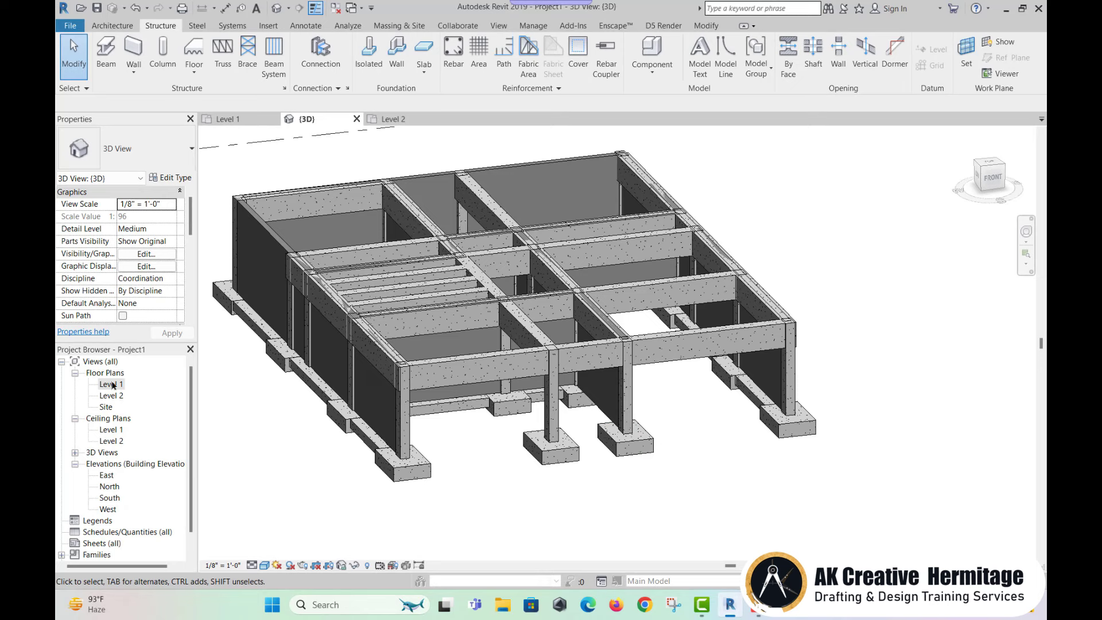
# Open the Level 1 and then the Level 2 floor plans.
pyautogui.doubleClick(113, 385)
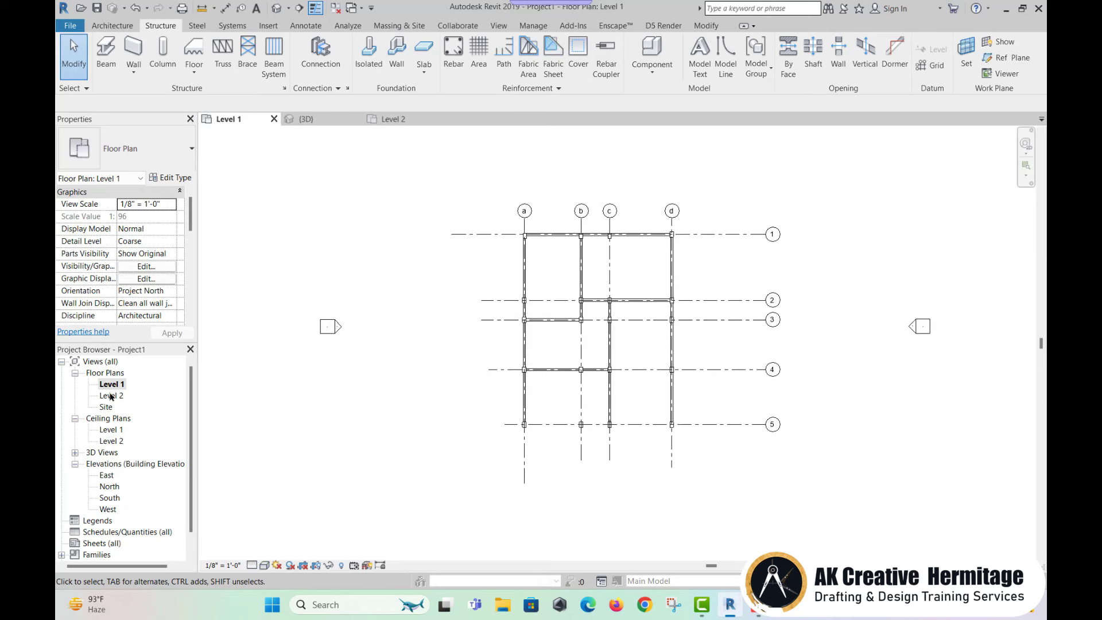
pyautogui.doubleClick(110, 396)
pyautogui.scroll(2, 357, 308)
pyautogui.scroll(2, 345, 305)
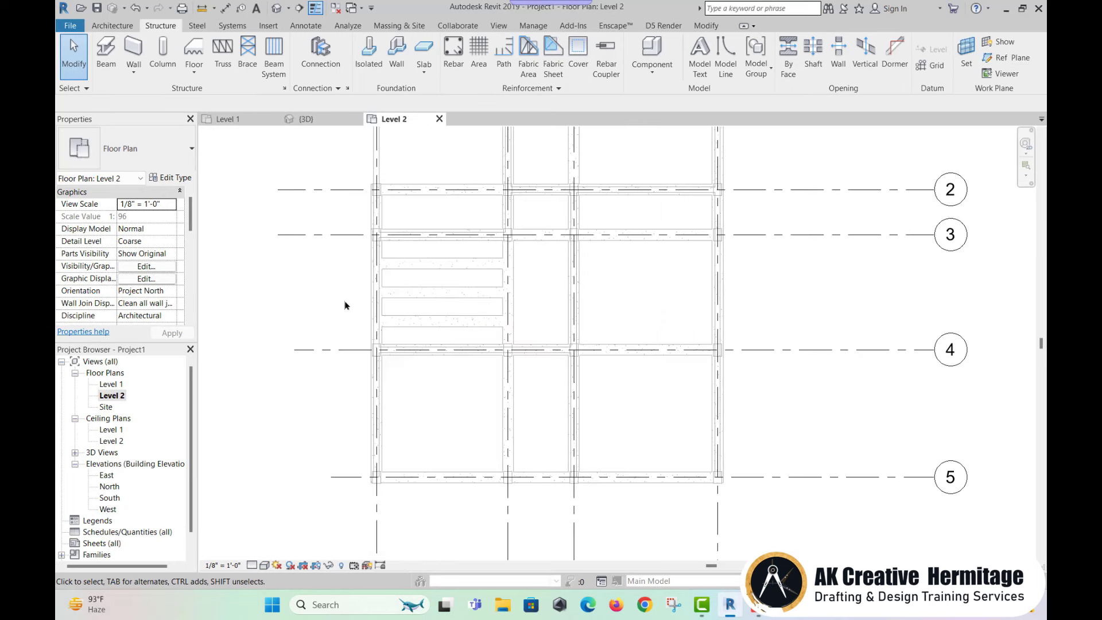
pyautogui.scroll(-1, 418, 267)
# Sketch a foundation slab boundary as a rectangle from grid a/1 to near d/4.
pyautogui.click(423, 55)
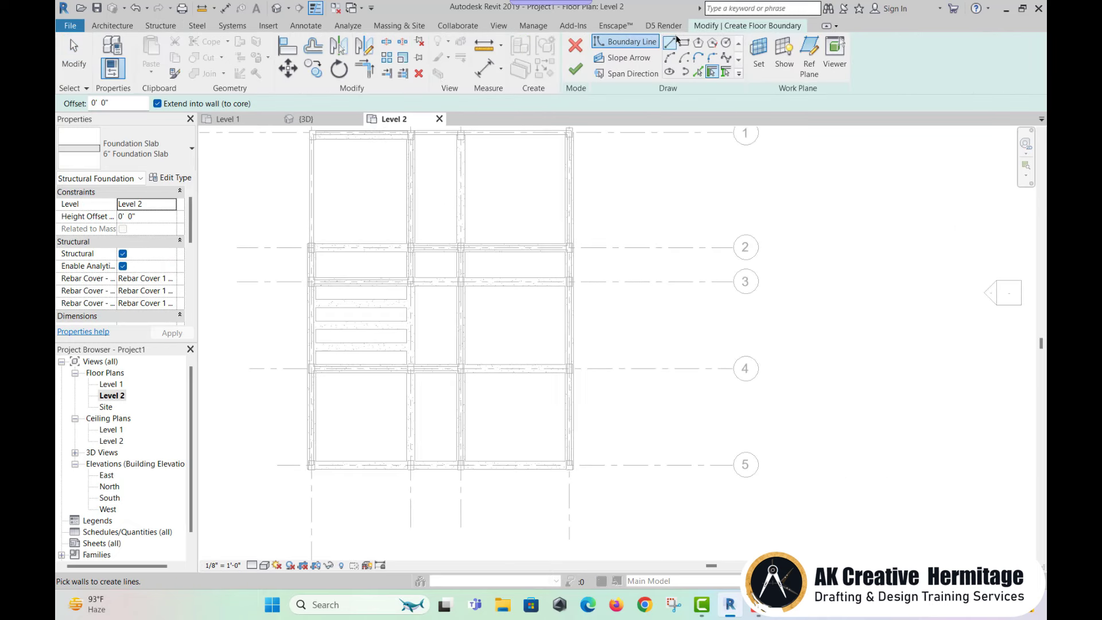
pyautogui.click(683, 42)
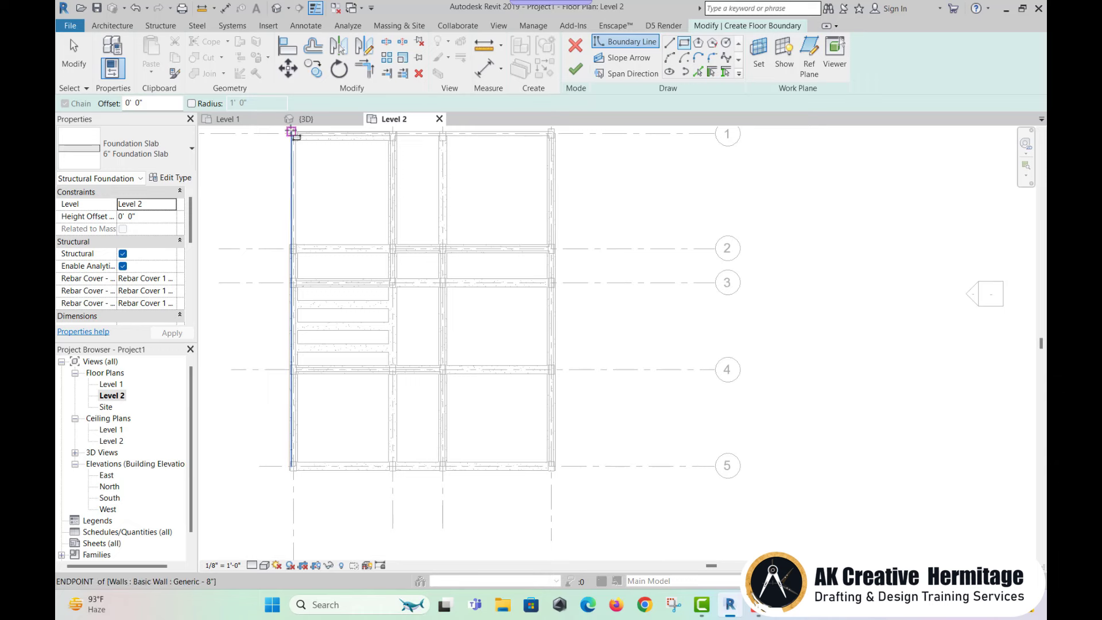
pyautogui.click(291, 132)
pyautogui.click(554, 374)
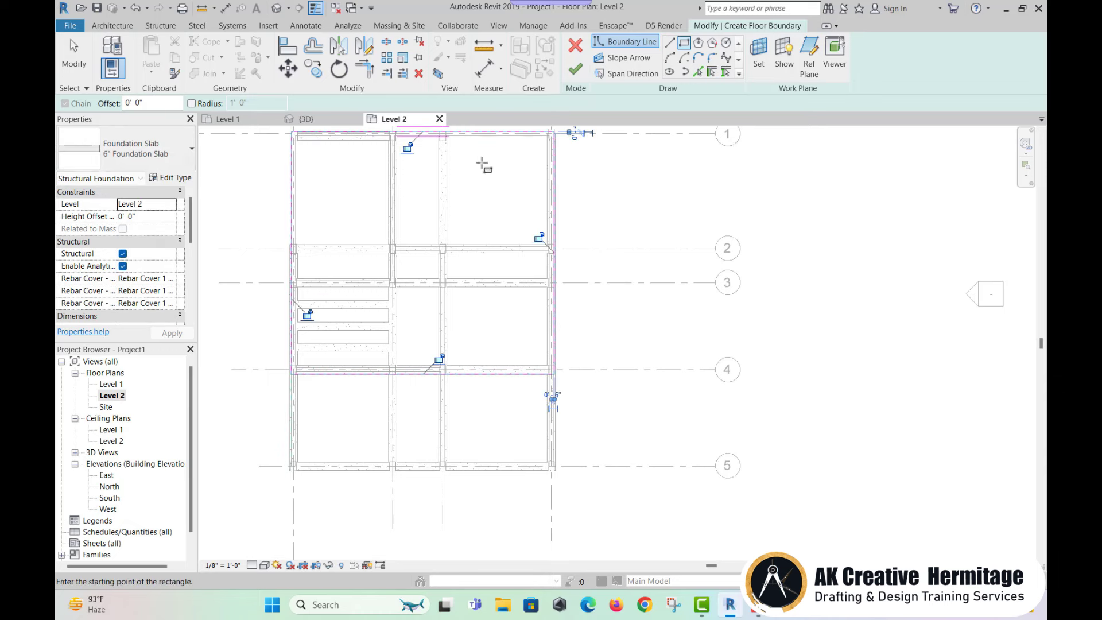
pyautogui.scroll(2, 411, 236)
pyautogui.scroll(2, 374, 229)
pyautogui.scroll(2, 357, 194)
pyautogui.scroll(2, 357, 194)
# Add a rectangular slab opening between grids b and c and finish the slab.
pyautogui.click(385, 217)
pyautogui.moveTo(481, 403); pyautogui.dragTo(484, 341, button='middle')
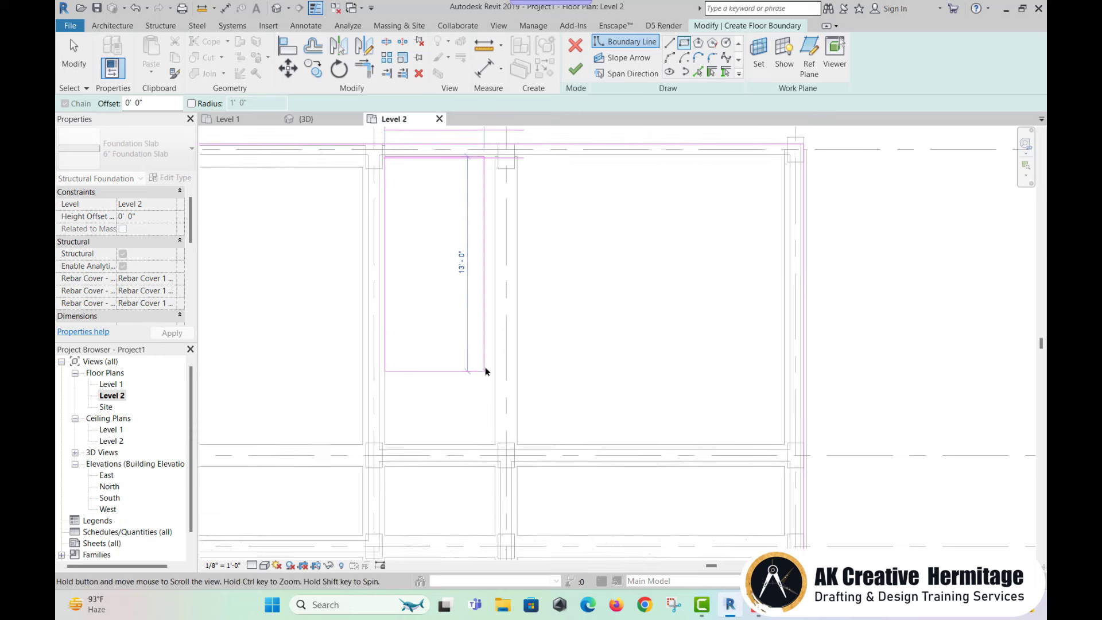
pyautogui.click(495, 442)
pyautogui.scroll(-2, 594, 217)
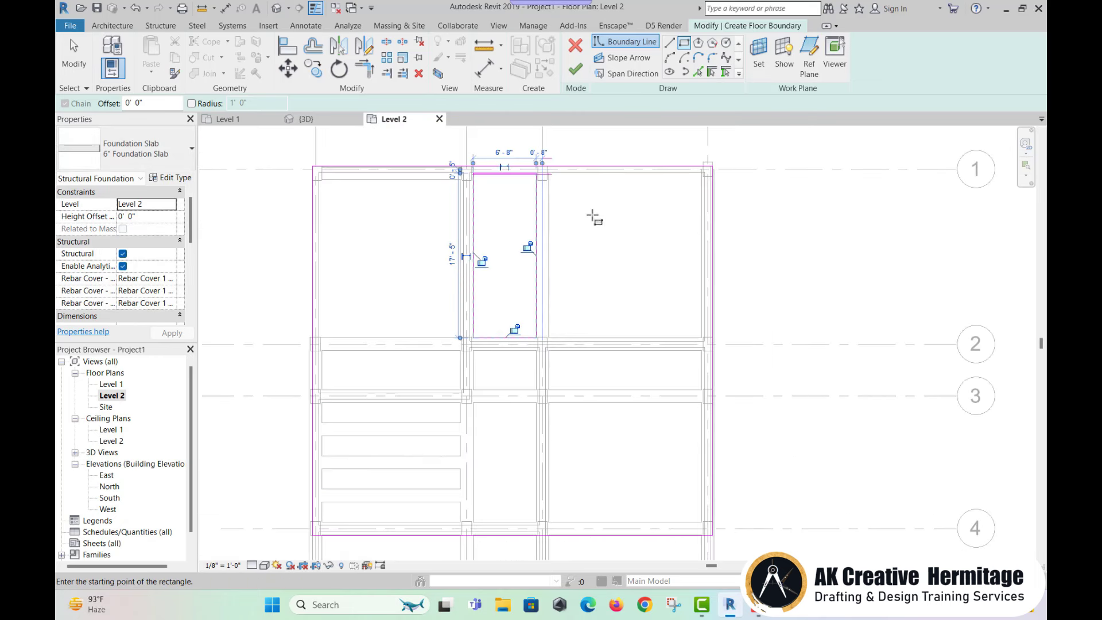
pyautogui.scroll(-2, 568, 247)
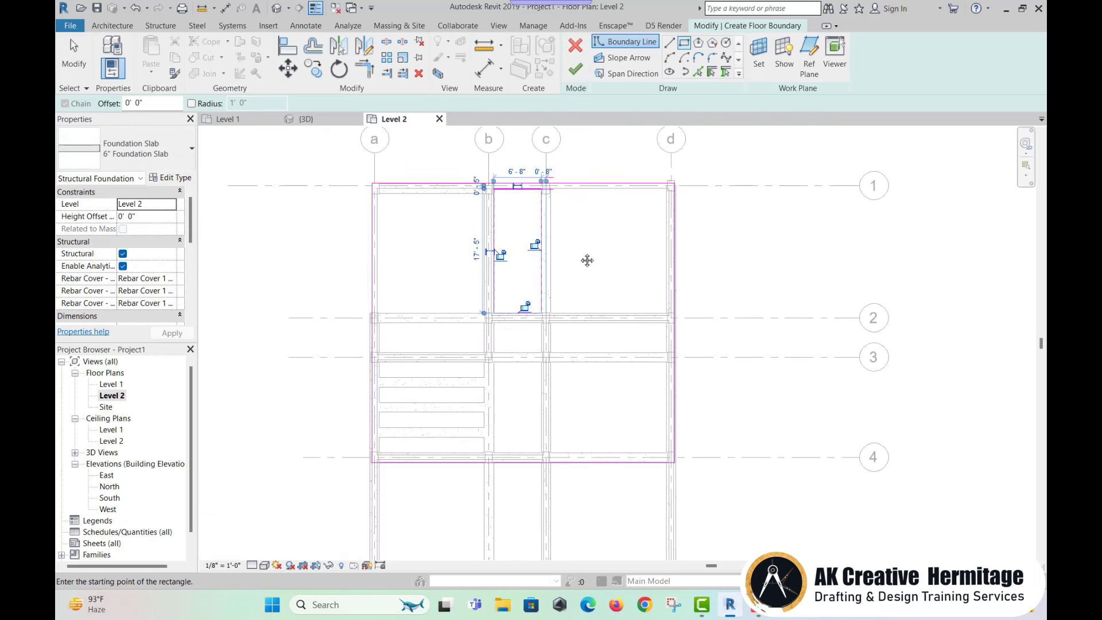
pyautogui.click(584, 75)
pyautogui.press('Escape')
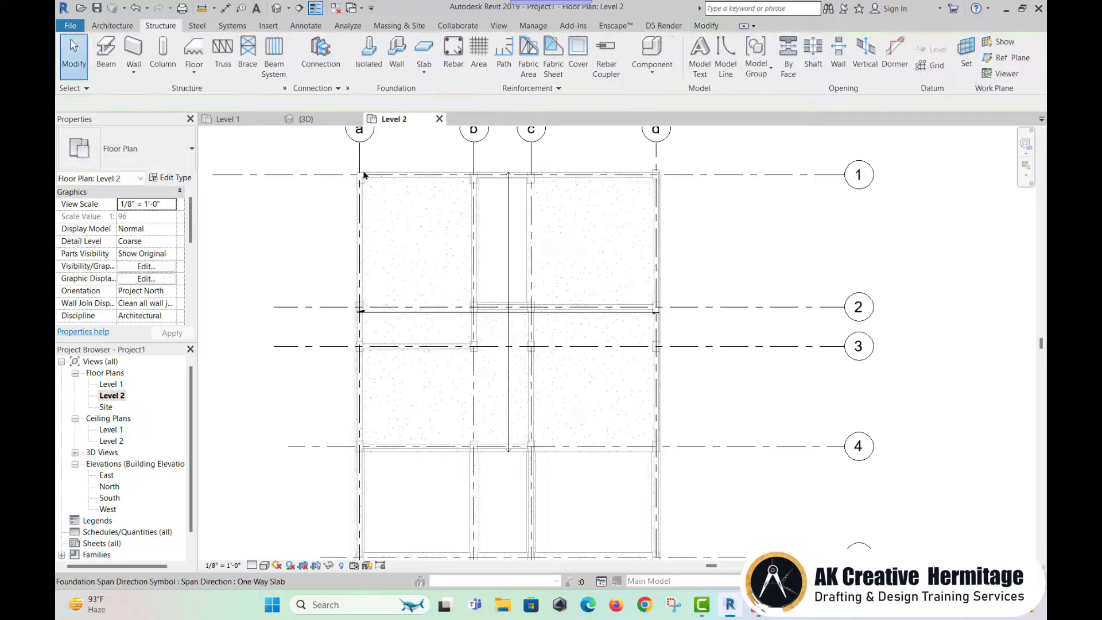
# Check the new slab in the 3D view, then return to the Level 2 plan.
pyautogui.click(278, 10)
pyautogui.moveTo(516, 344)
pyautogui.keyDown('shift'); pyautogui.mouseDown(button='middle')
pyautogui.moveTo(458, 342)
pyautogui.moveTo(462, 395)
pyautogui.mouseUp(button='middle'); pyautogui.keyUp('shift')
pyautogui.scroll(5, 457, 343)
pyautogui.scroll(-5, 462, 395)
pyautogui.moveTo(517, 184)
pyautogui.keyDown('shift'); pyautogui.mouseDown(button='middle')
pyautogui.moveTo(468, 253)
pyautogui.moveTo(448, 244)
pyautogui.moveTo(478, 295)
pyautogui.moveTo(387, 228)
pyautogui.mouseUp(button='middle'); pyautogui.keyUp('shift')
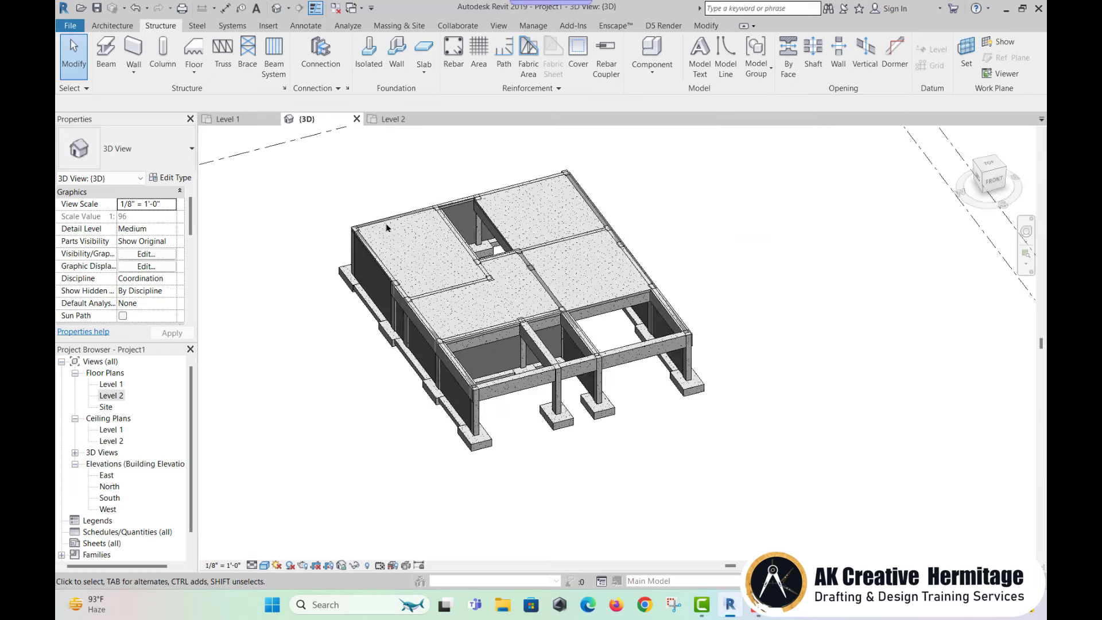
pyautogui.scroll(3, 503, 248)
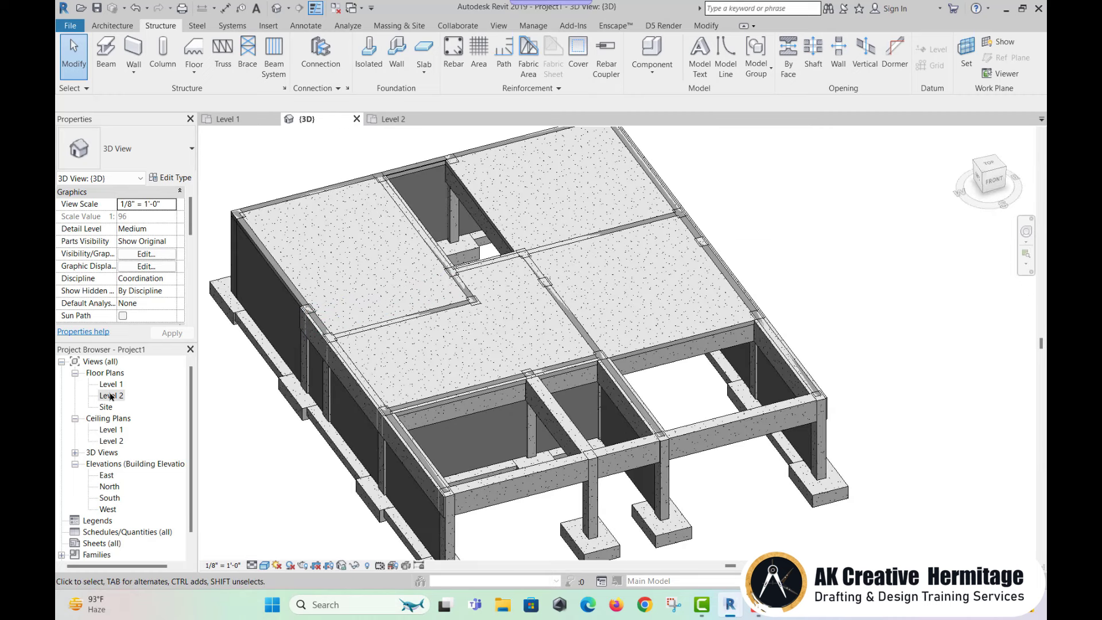
pyautogui.doubleClick(110, 396)
pyautogui.scroll(-2, 366, 295)
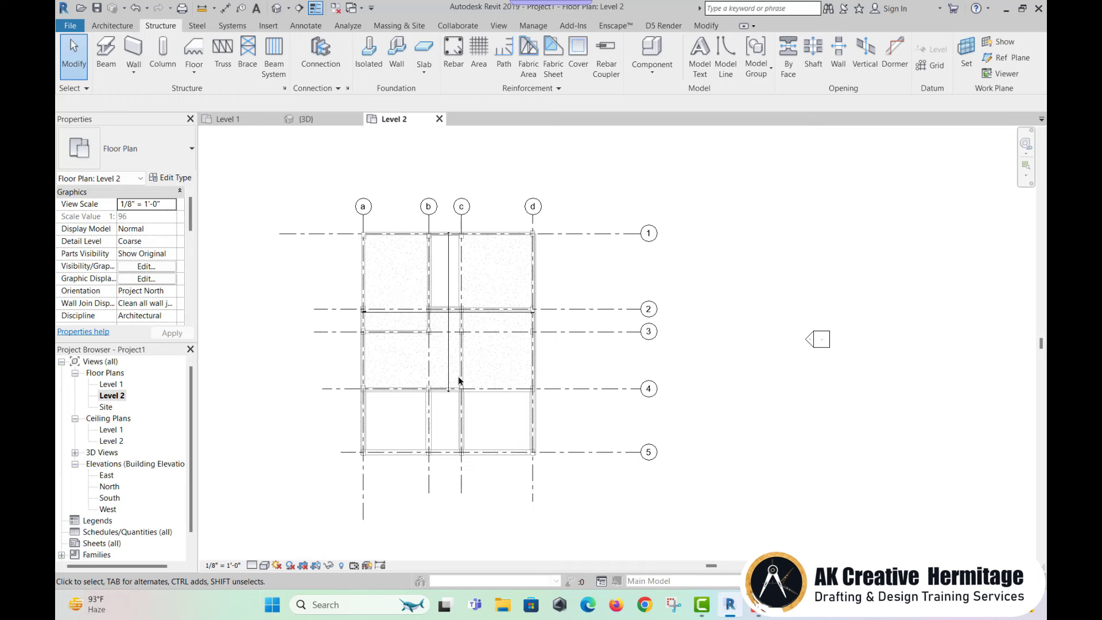
pyautogui.moveTo(459, 380); pyautogui.dragTo(452, 378, button='middle')
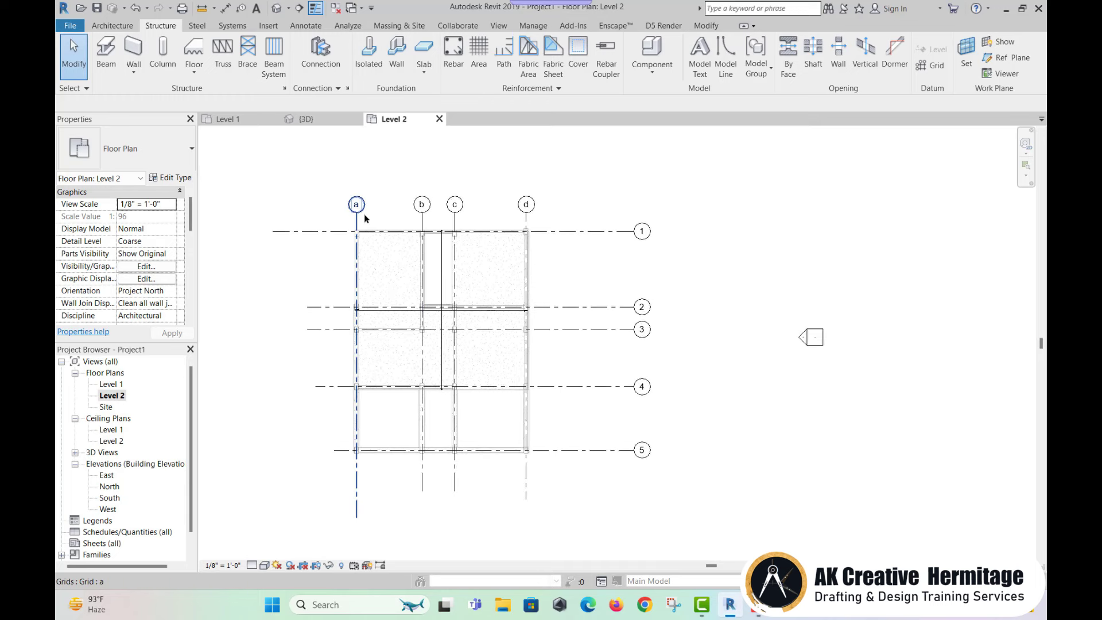
# Preselect the W12X26 wide-flange beam type, then cancel beam placement.
pyautogui.click(119, 397)
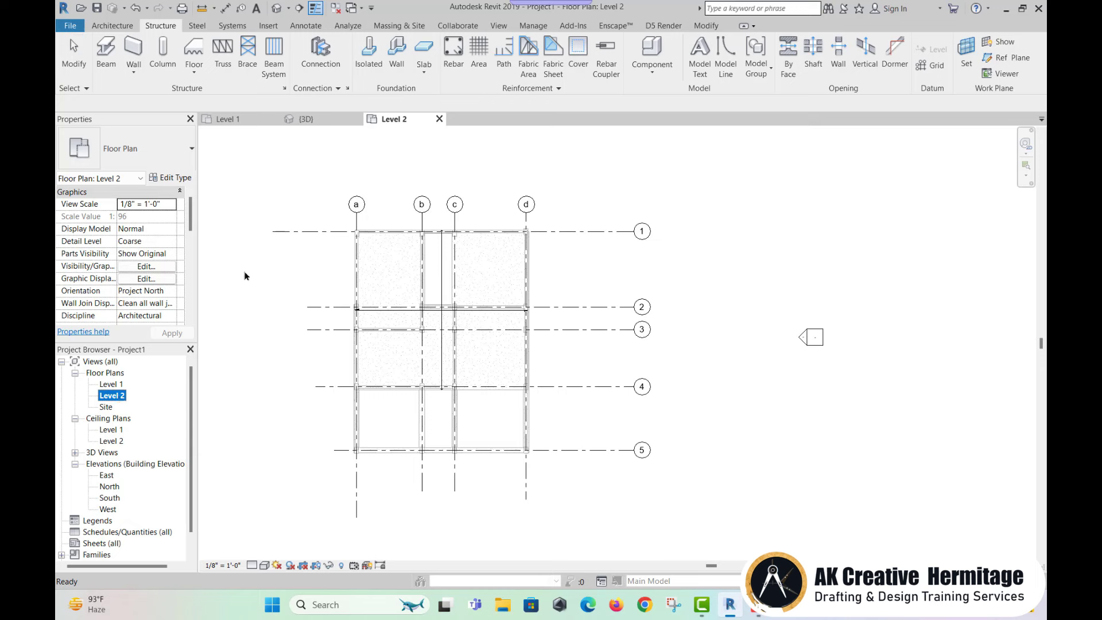
pyautogui.click(106, 53)
pyautogui.click(161, 166)
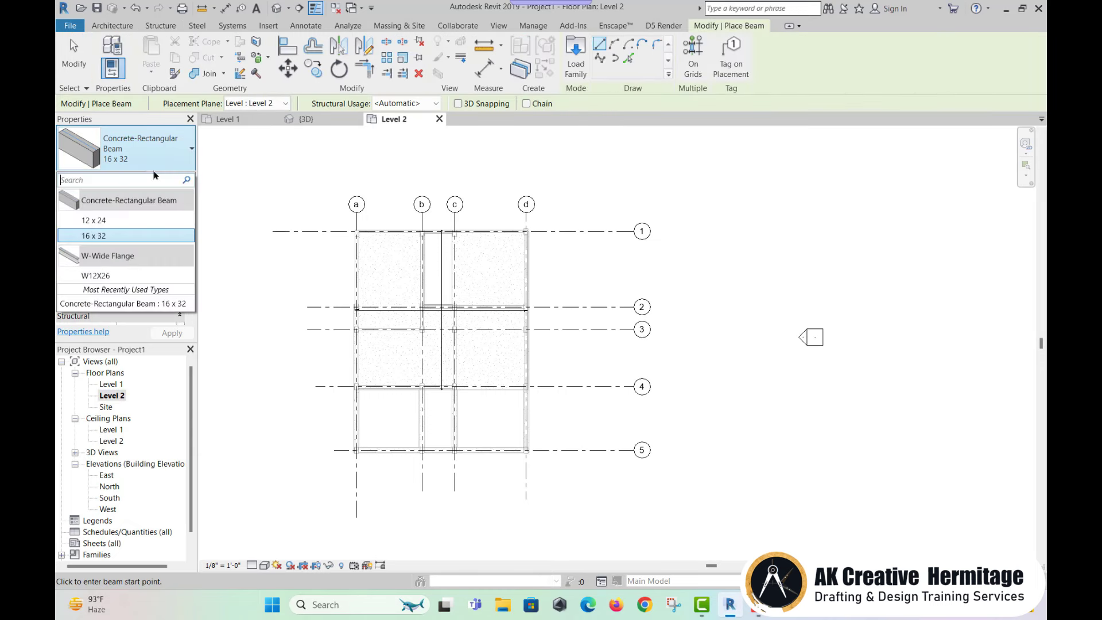
pyautogui.click(96, 275)
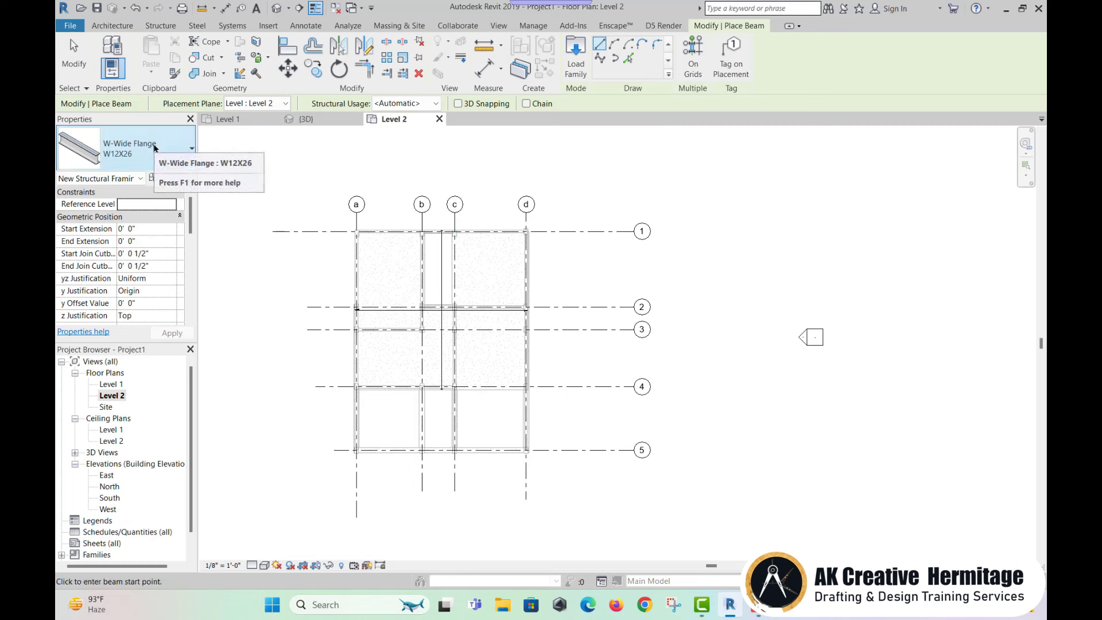
pyautogui.press('Escape')
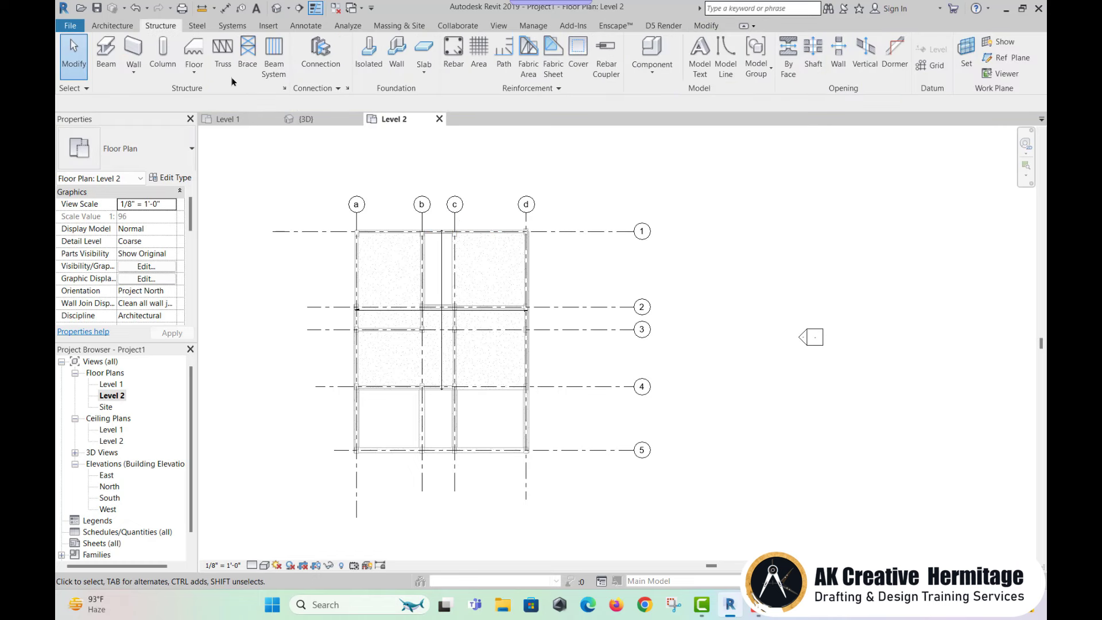
# Load the Howe Gabled Truss-8 Panel family from the Structural Trusses library folder.
pyautogui.click(228, 67)
pyautogui.click(582, 310)
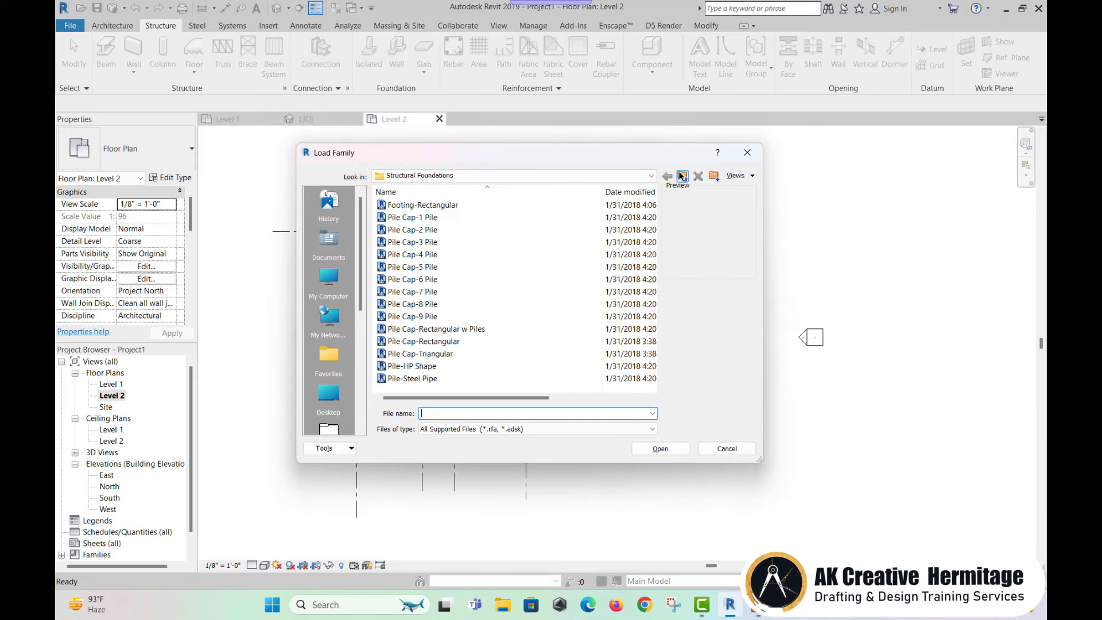
pyautogui.click(682, 177)
pyautogui.scroll(-2, 436, 360)
pyautogui.scroll(-3, 436, 360)
pyautogui.scroll(-1, 437, 360)
pyautogui.scroll(-1, 442, 364)
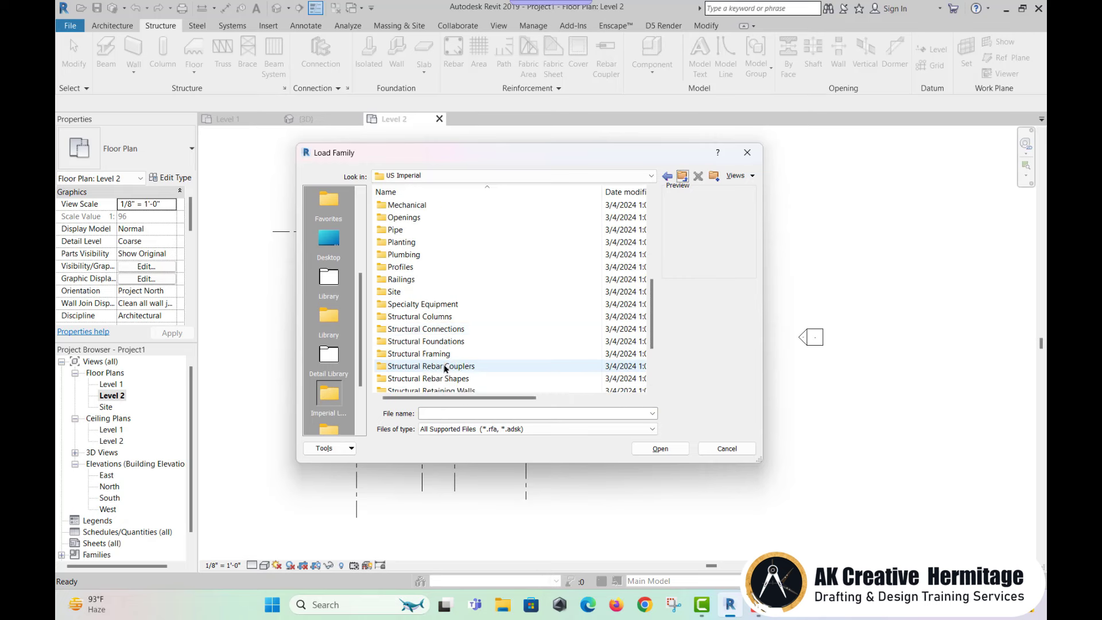
pyautogui.scroll(-1, 445, 368)
pyautogui.scroll(-1, 448, 367)
pyautogui.doubleClick(446, 379)
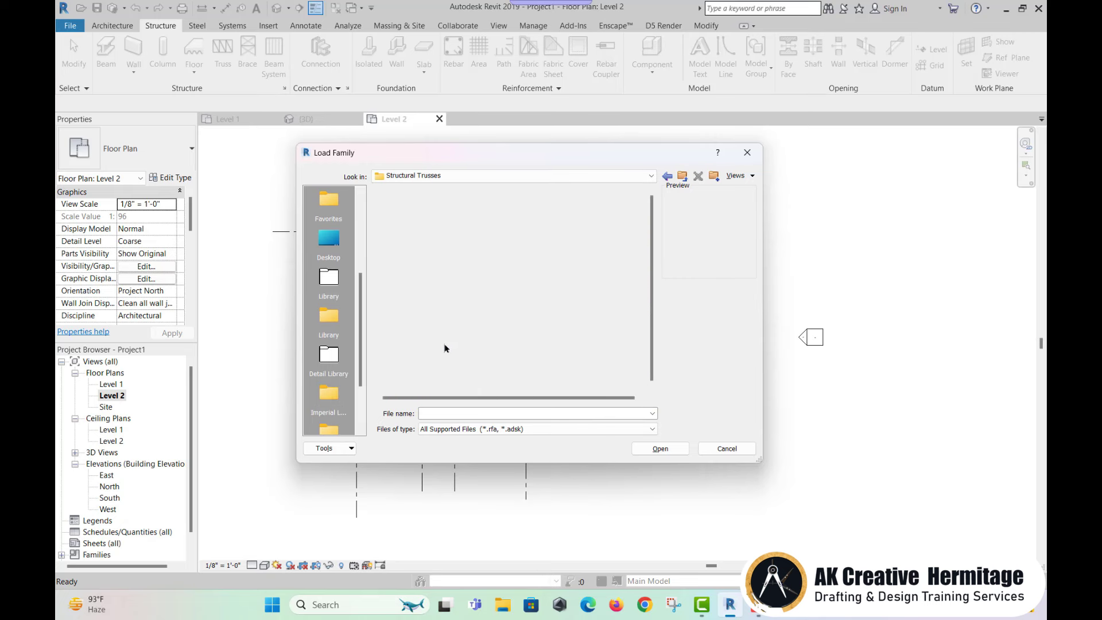
pyautogui.click(451, 266)
pyautogui.click(450, 243)
pyautogui.doubleClick(452, 255)
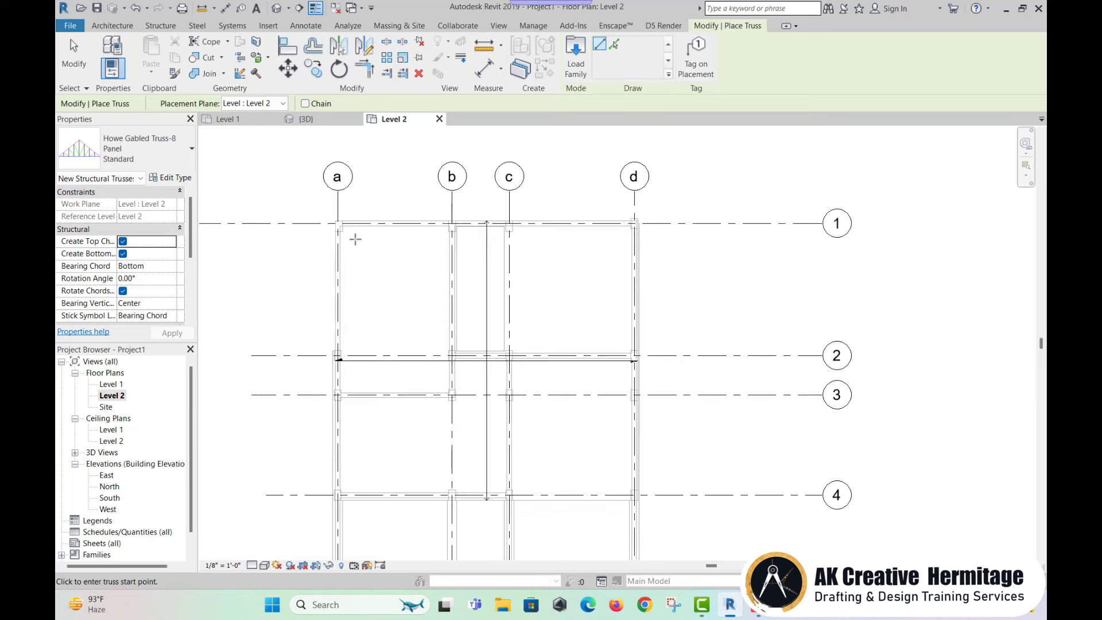
# Place Howe trusses from grid a to c and c to d along grid line 1.
pyautogui.scroll(2, 339, 225)
pyautogui.click(339, 221)
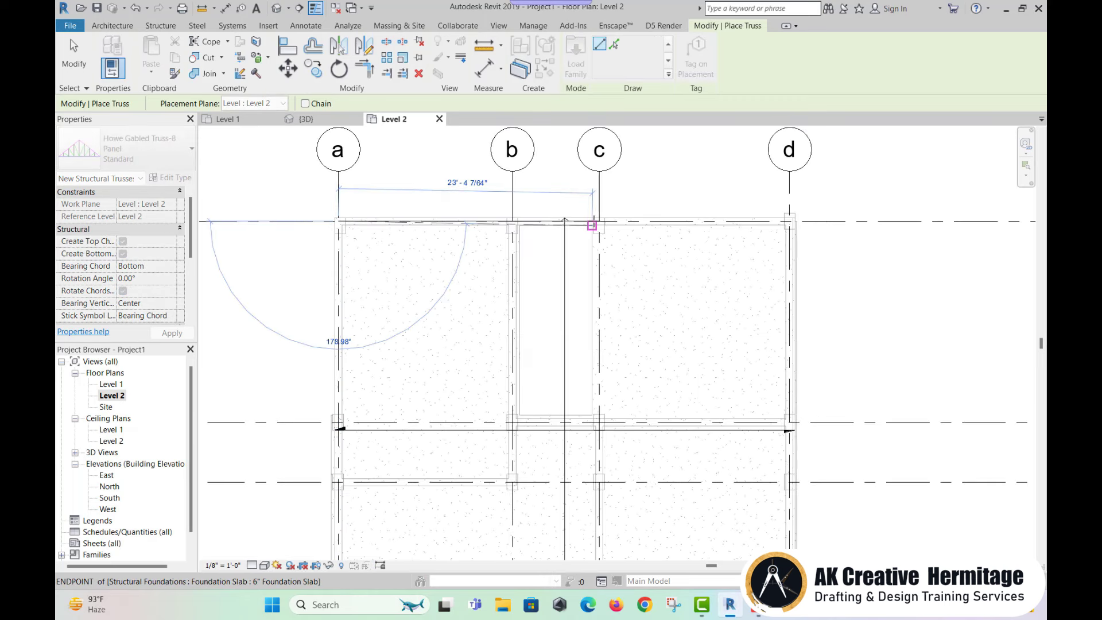
pyautogui.click(600, 221)
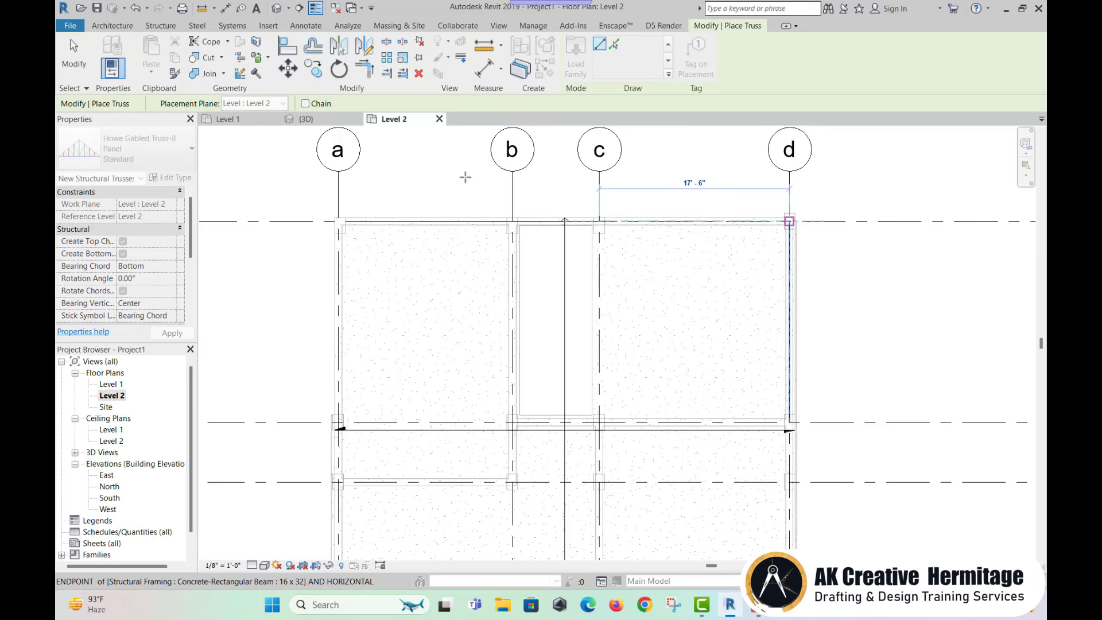
pyautogui.click(789, 221)
pyautogui.scroll(-3, 789, 221)
pyautogui.scroll(4, 428, 417)
# Place the matching a–c and c–d trusses along grid line 5.
pyautogui.click(427, 416)
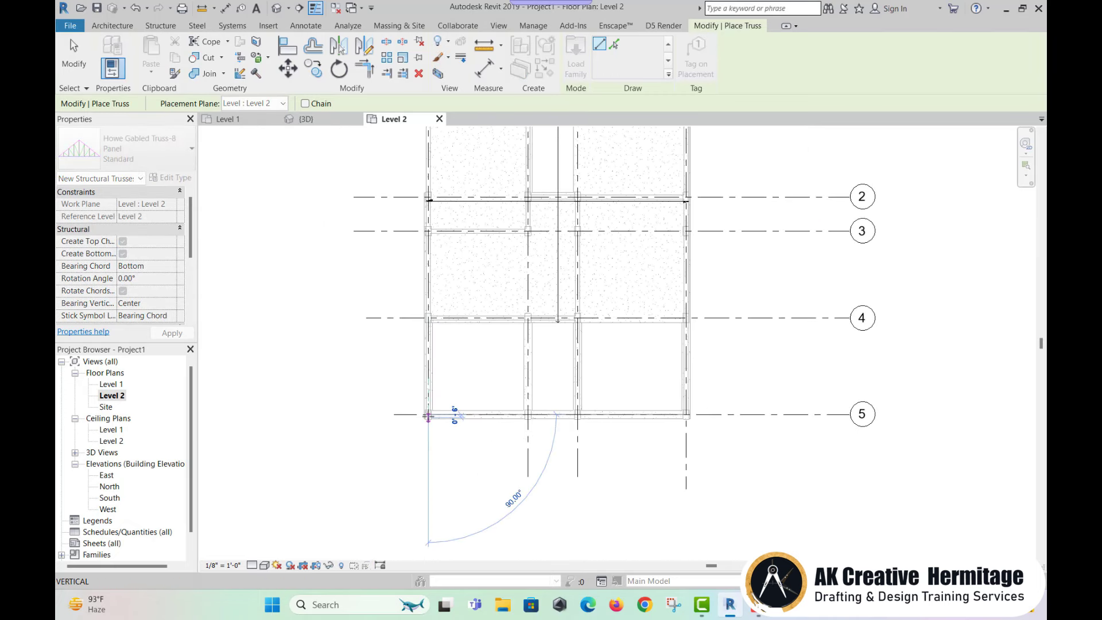
pyautogui.click(577, 414)
pyautogui.click(686, 413)
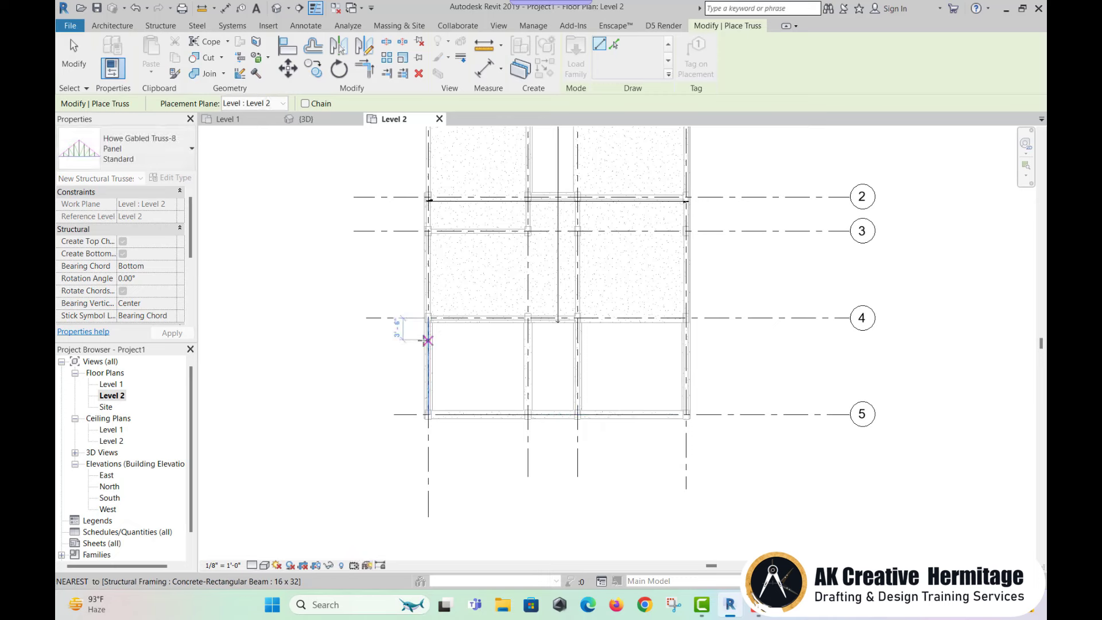
pyautogui.scroll(-3, 450, 344)
pyautogui.press('Escape')
pyautogui.press('Escape')
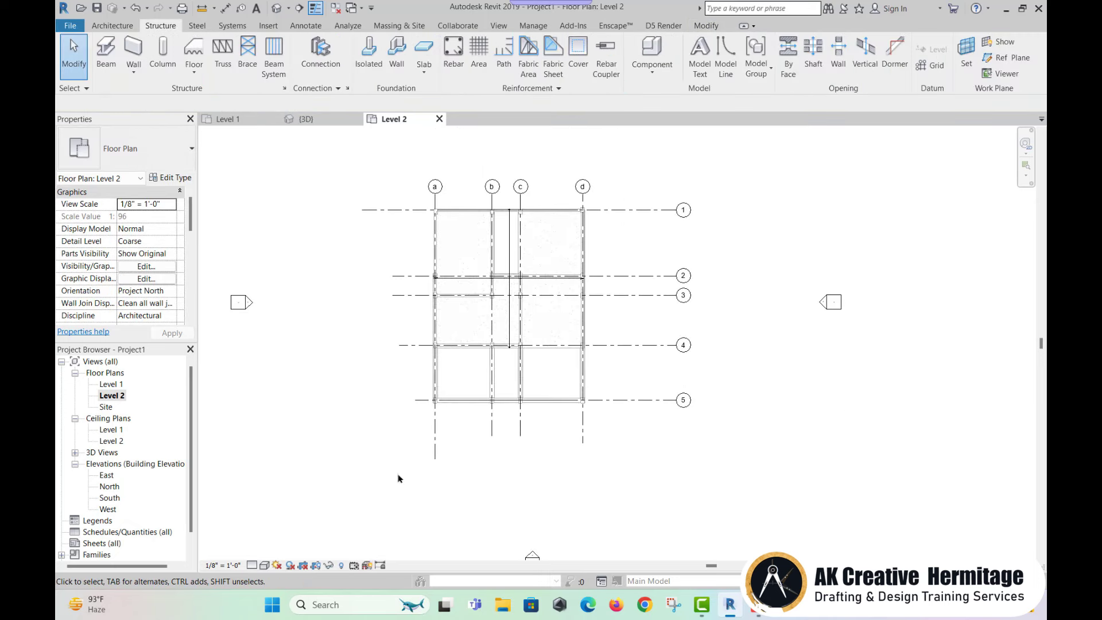
# Inspect the four trusses in the default 3D view, then reopen the Level 1 plan.
pyautogui.moveTo(491, 265); pyautogui.dragTo(476, 268, button='middle')
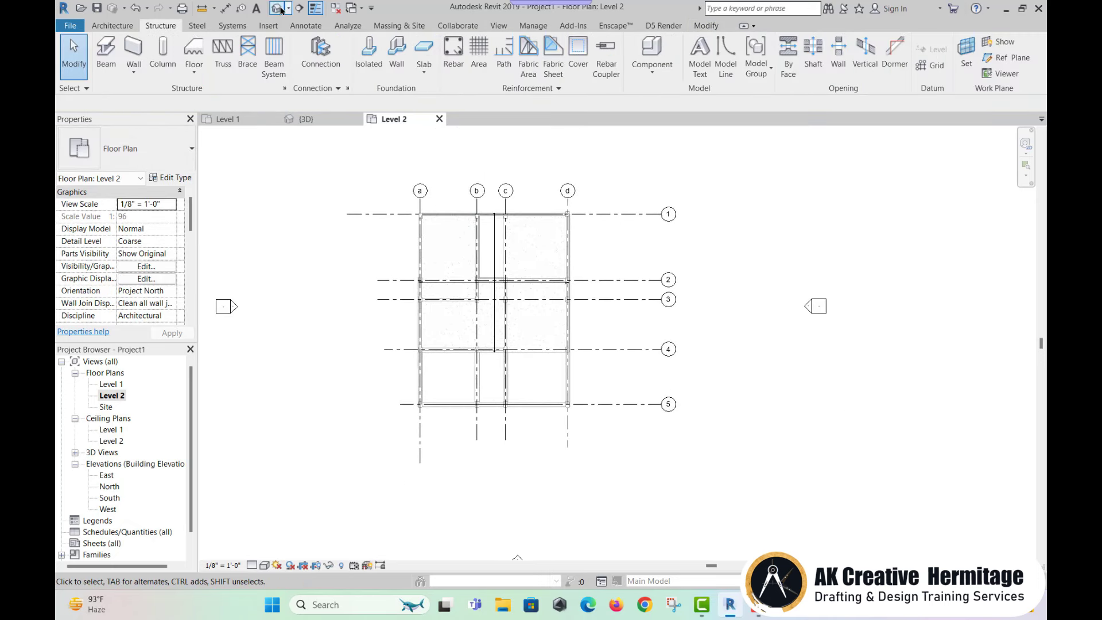
pyautogui.click(278, 8)
pyautogui.keyDown('shift'); pyautogui.moveTo(321, 321); pyautogui.dragTo(277, 341, button='middle'); pyautogui.keyUp('shift')
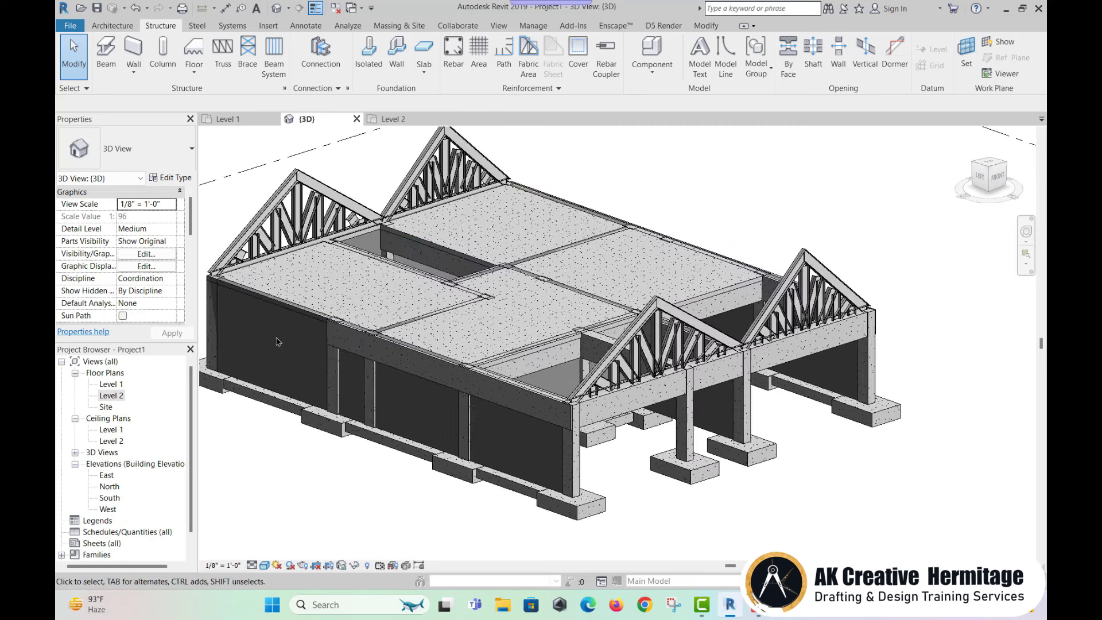
pyautogui.doubleClick(112, 385)
pyautogui.moveTo(432, 297); pyautogui.dragTo(387, 294, button='middle')
pyautogui.click(103, 28)
# Start a roof by extrusion on the front beam face, sketching in South elevation at Level 2.
pyautogui.click(296, 77)
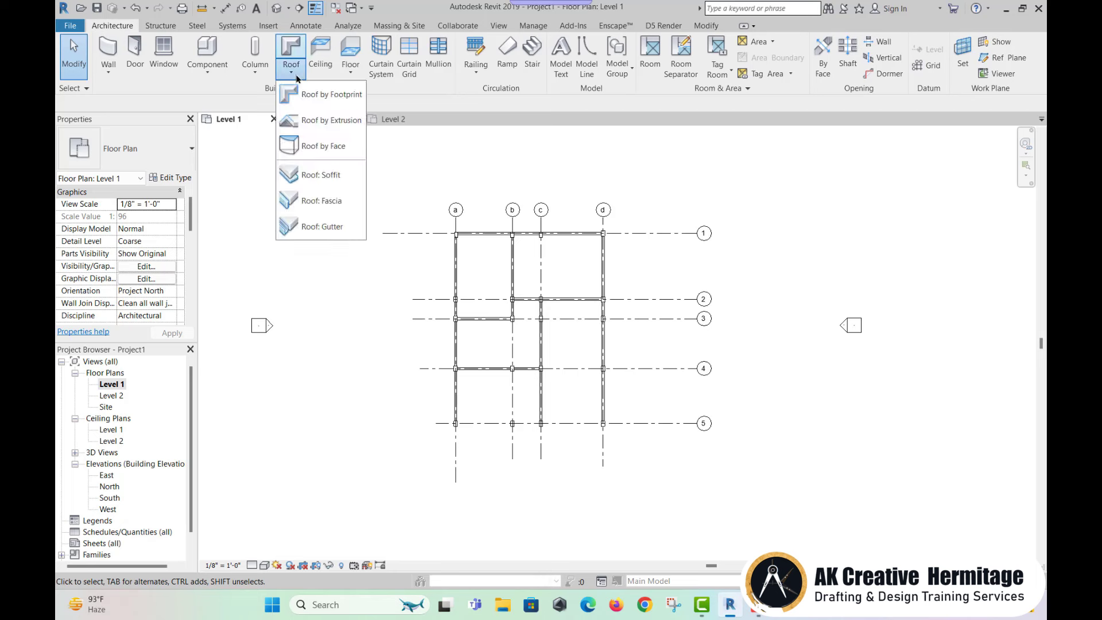
pyautogui.click(333, 118)
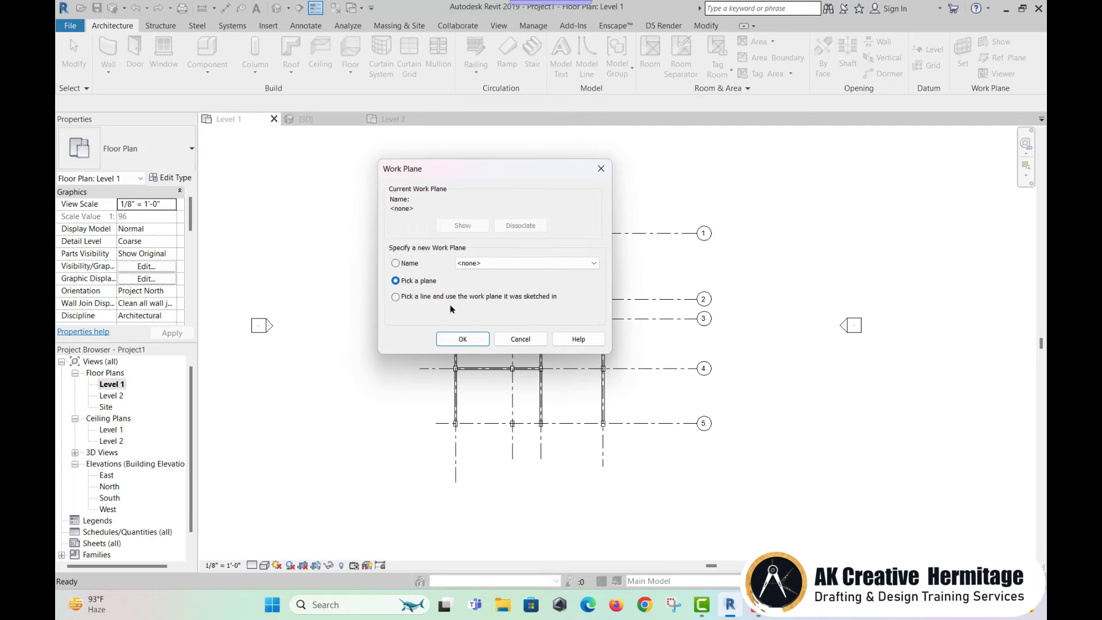
pyautogui.click(463, 339)
pyautogui.scroll(1, 437, 425)
pyautogui.scroll(2, 438, 425)
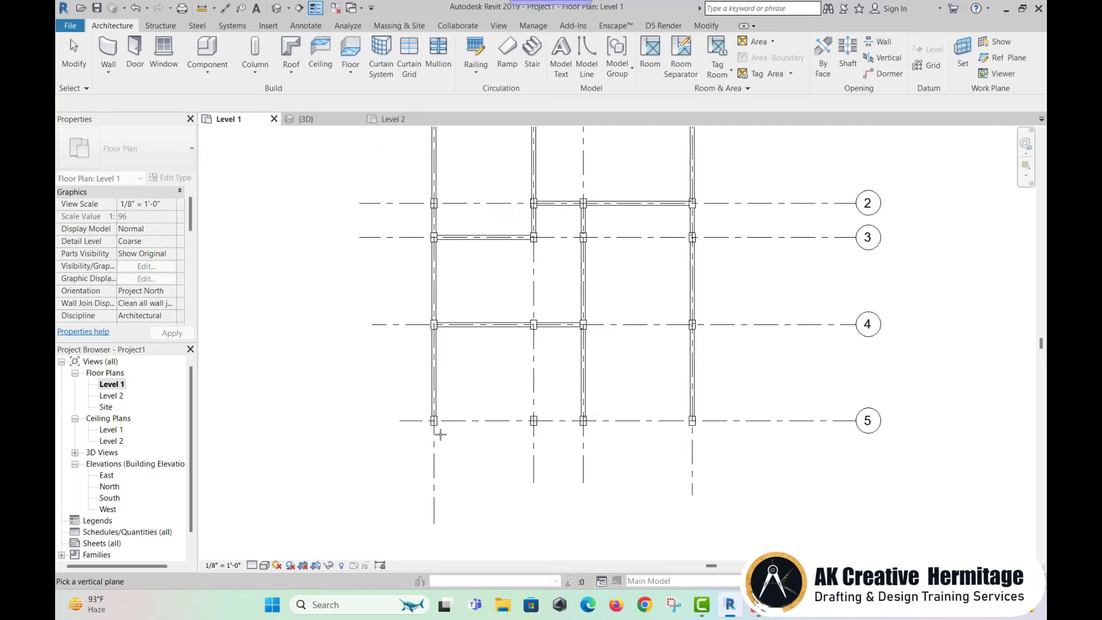
pyautogui.scroll(1, 437, 425)
pyautogui.scroll(2, 435, 423)
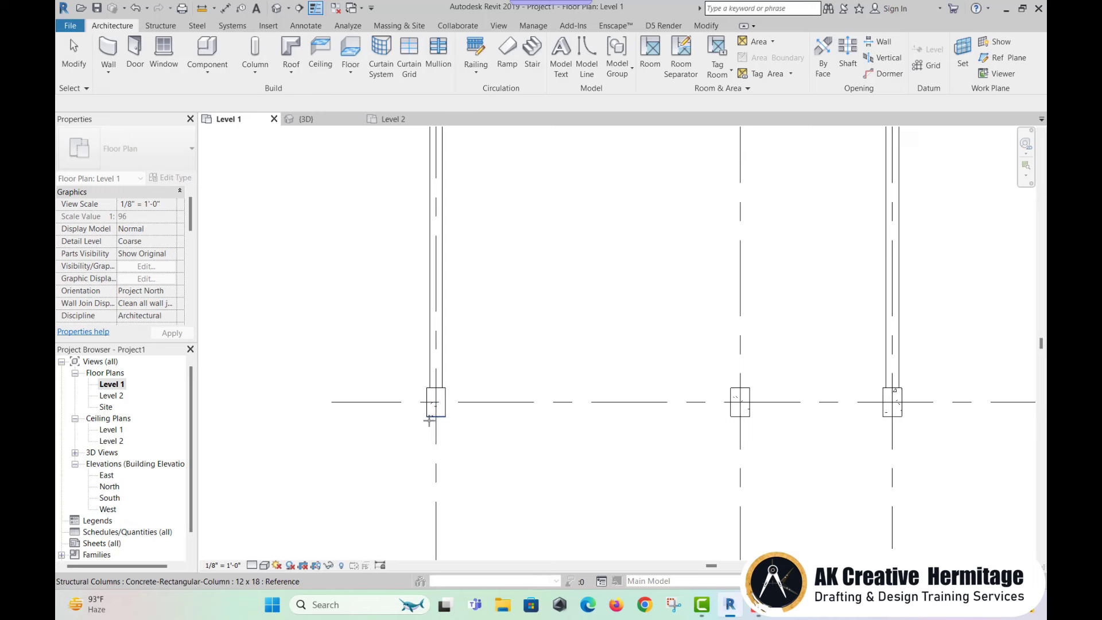
pyautogui.click(430, 420)
pyautogui.click(513, 210)
pyautogui.click(553, 423)
pyautogui.click(545, 322)
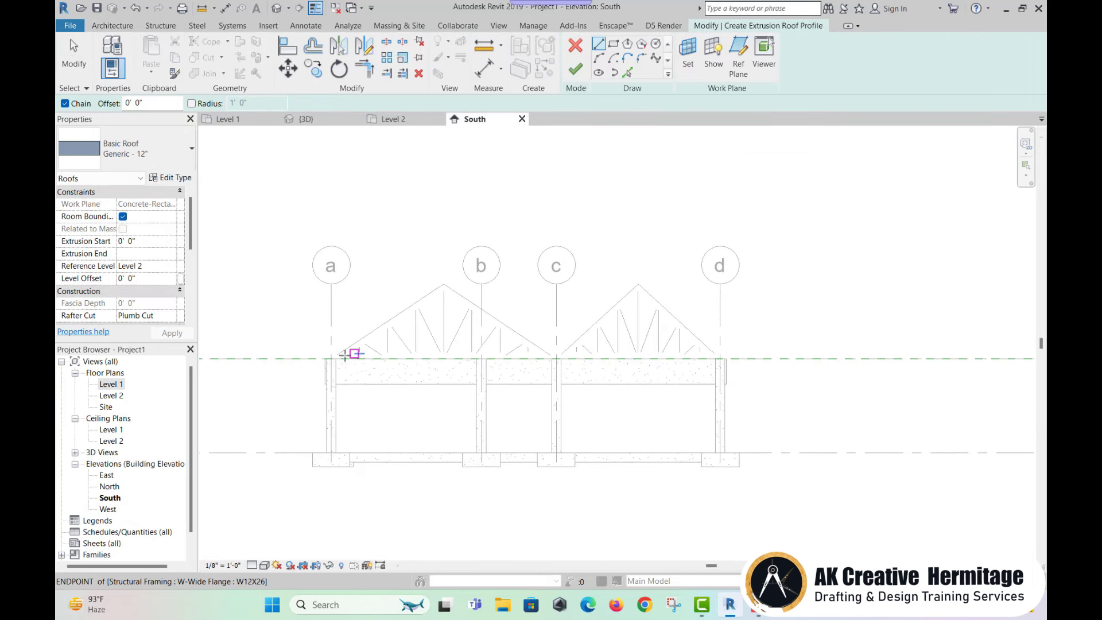
# Sketch the double-gable profile over the trusses, with its valley at grid c, and finish the roof.
pyautogui.click(329, 355)
pyautogui.click(443, 280)
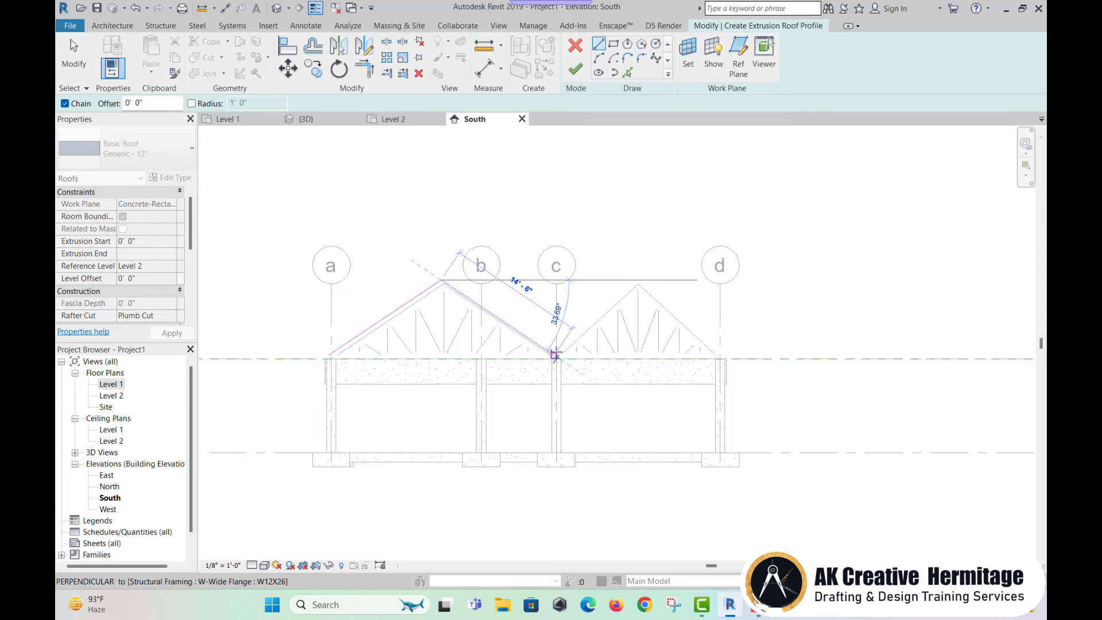
pyautogui.scroll(2, 554, 354)
pyautogui.click(556, 360)
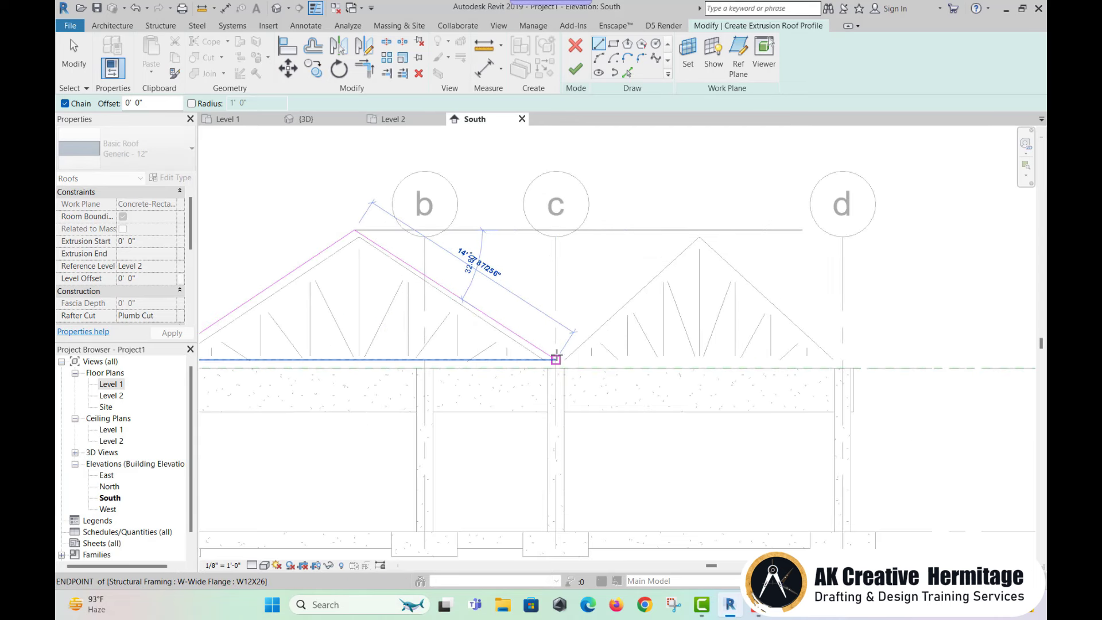
pyautogui.click(701, 228)
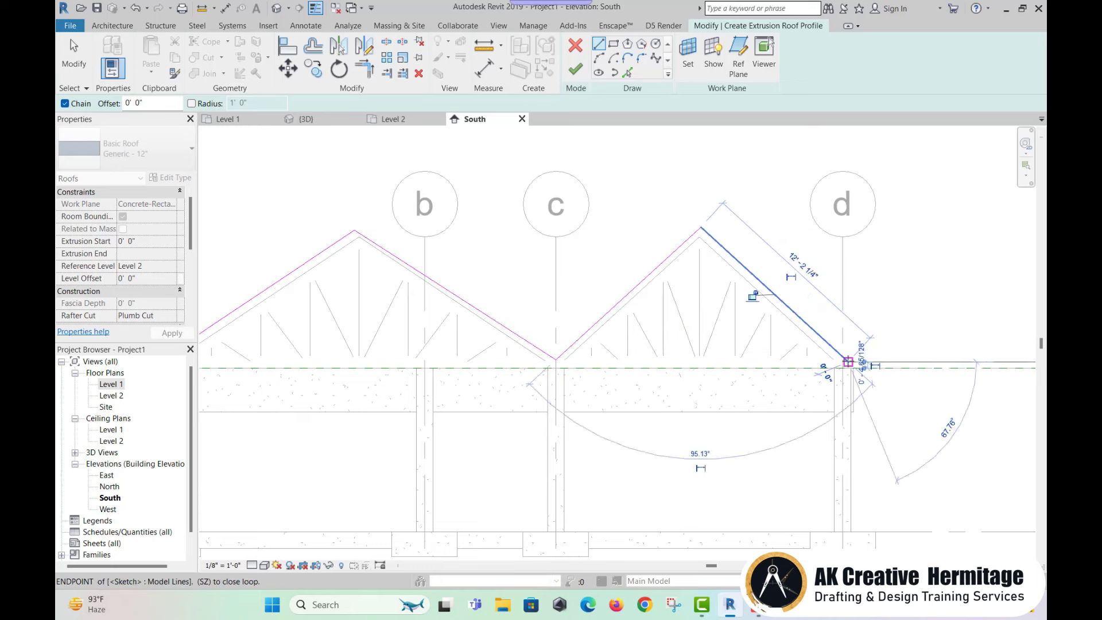
pyautogui.click(847, 361)
pyautogui.click(575, 69)
# Orbit the 3D view to inspect the new roof's gable ends, dismissing a join error.
pyautogui.click(276, 9)
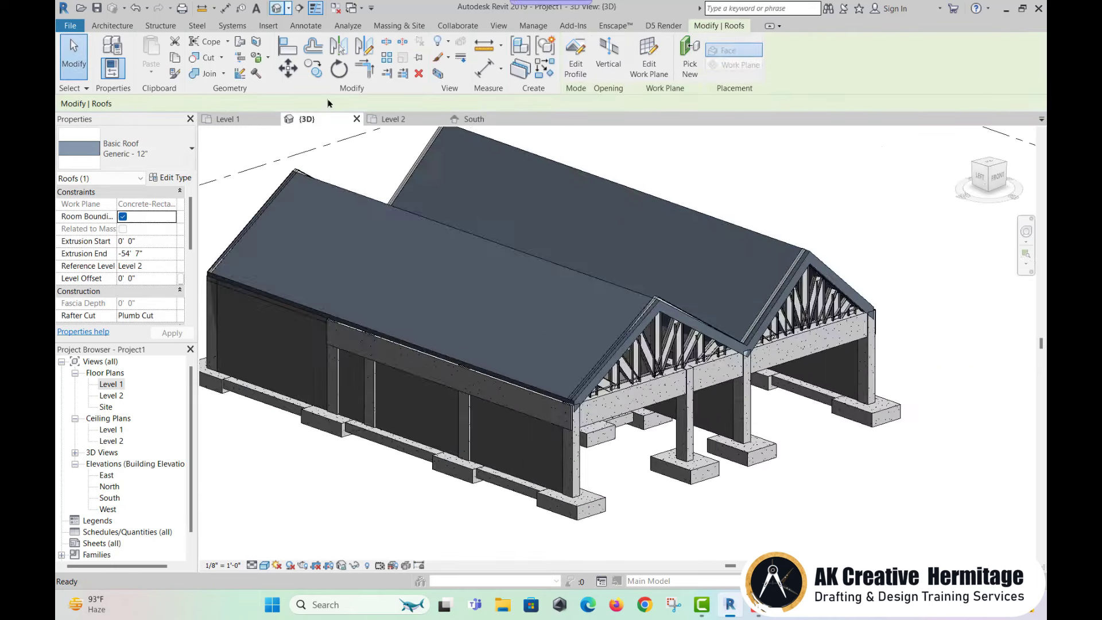
pyautogui.press('Escape')
pyautogui.moveTo(566, 354)
pyautogui.keyDown('shift'); pyautogui.mouseDown(button='middle')
pyautogui.moveTo(517, 345)
pyautogui.moveTo(597, 367)
pyautogui.mouseUp(button='middle'); pyautogui.keyUp('shift')
pyautogui.moveTo(597, 368); pyautogui.dragTo(660, 471)
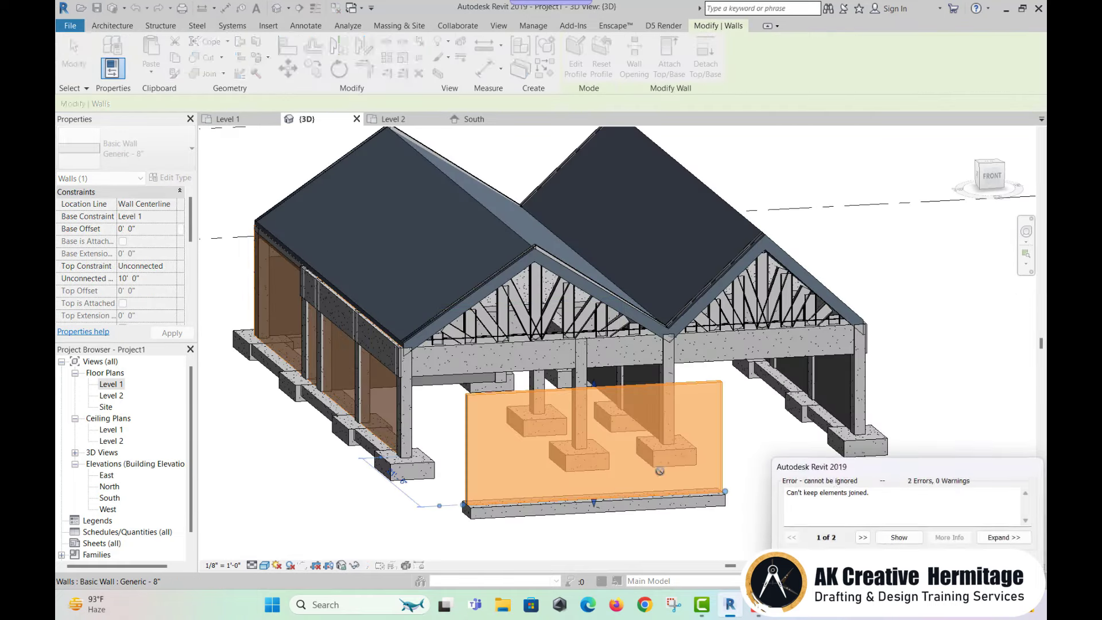
pyautogui.press('Escape')
pyautogui.keyDown('shift'); pyautogui.moveTo(659, 470); pyautogui.dragTo(591, 500, button='middle'); pyautogui.keyUp('shift')
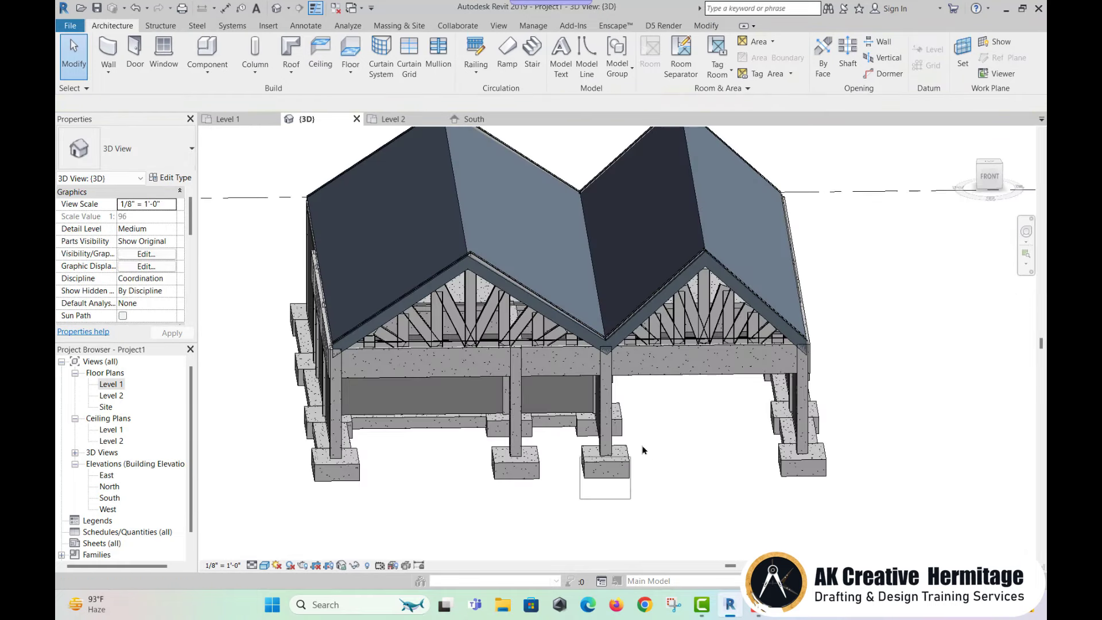
# Window-select the front footing, delete it, and zoom in.
pyautogui.click(643, 450)
pyautogui.click(597, 519)
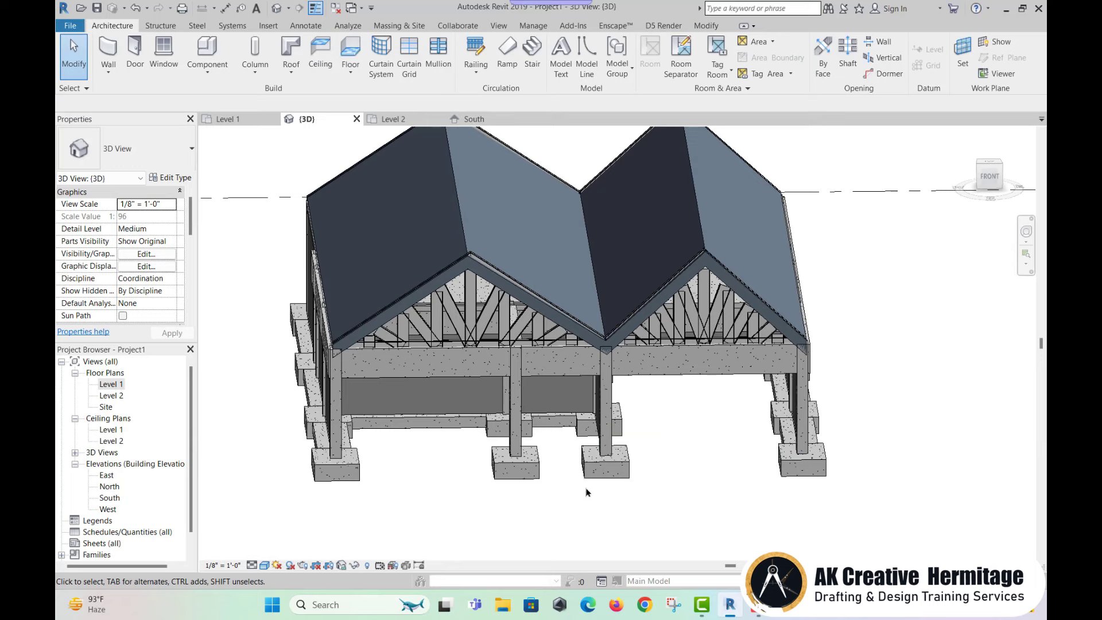
pyautogui.moveTo(581, 491); pyautogui.dragTo(650, 445)
pyautogui.press('Delete')
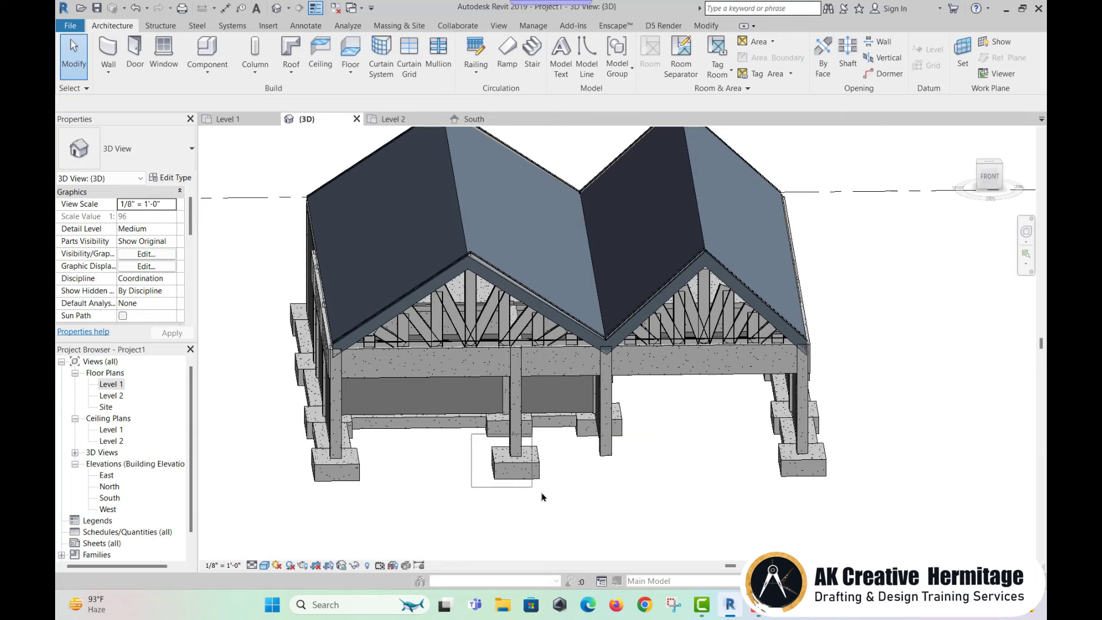
pyautogui.scroll(2, 542, 497)
pyautogui.scroll(2, 556, 458)
pyautogui.scroll(2, 581, 445)
pyautogui.scroll(1, 581, 445)
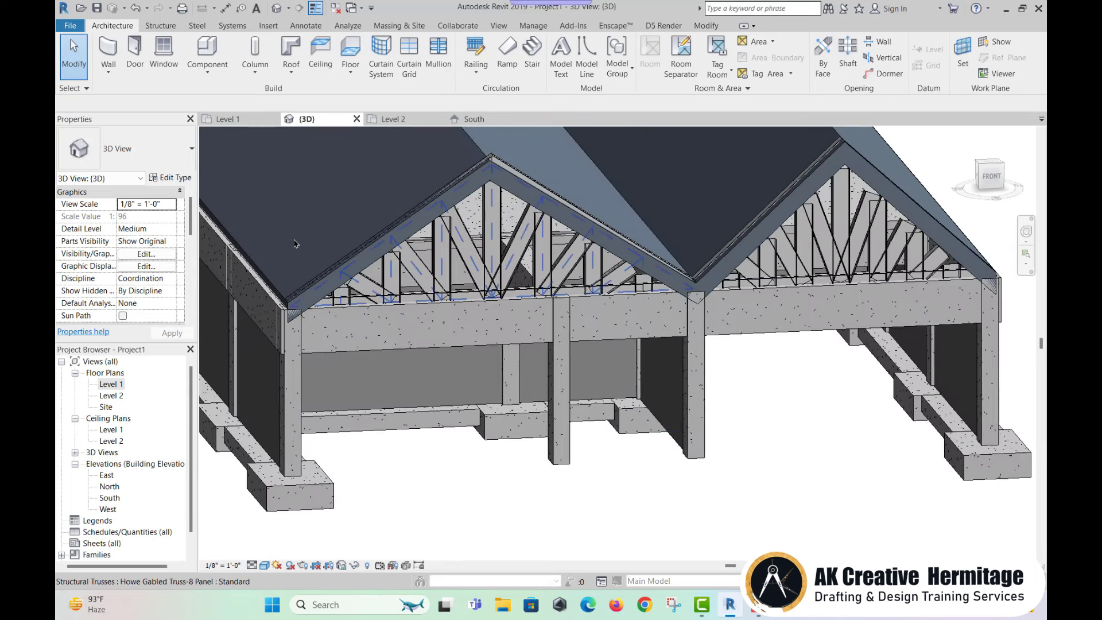
# Place two crossed steel braces between the front columns, each running top to base.
pyautogui.click(161, 27)
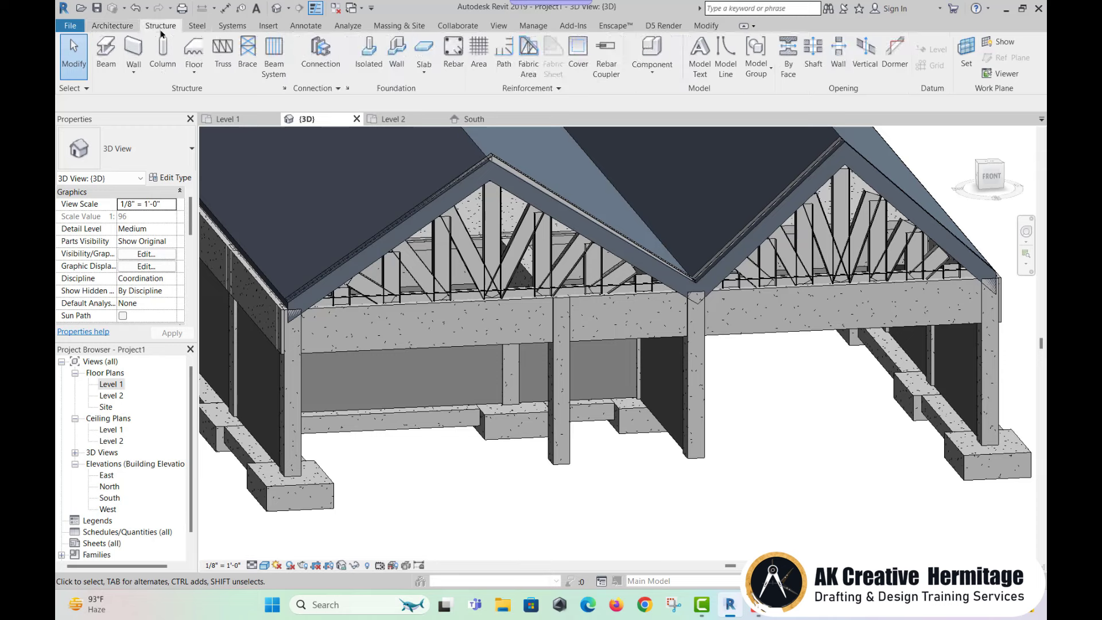
pyautogui.click(247, 54)
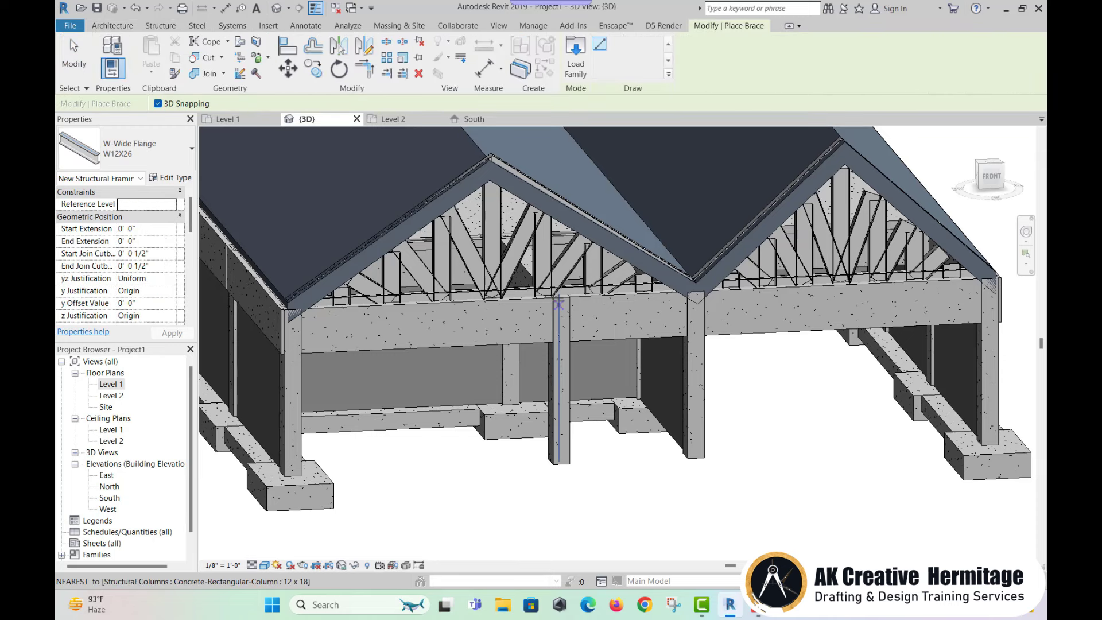
pyautogui.click(559, 300)
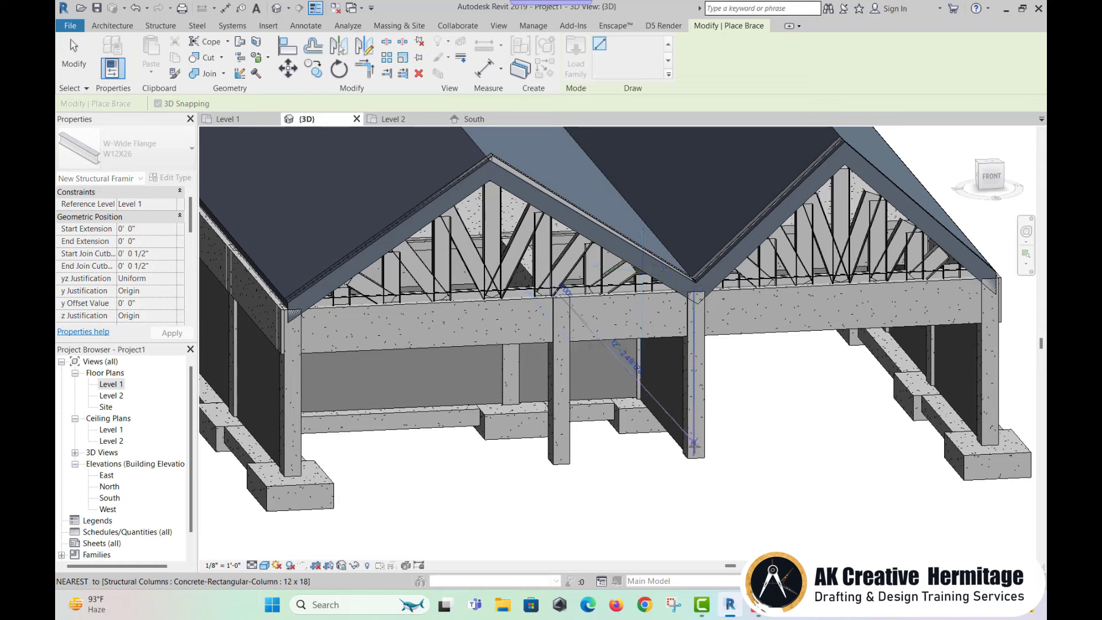
pyautogui.click(693, 445)
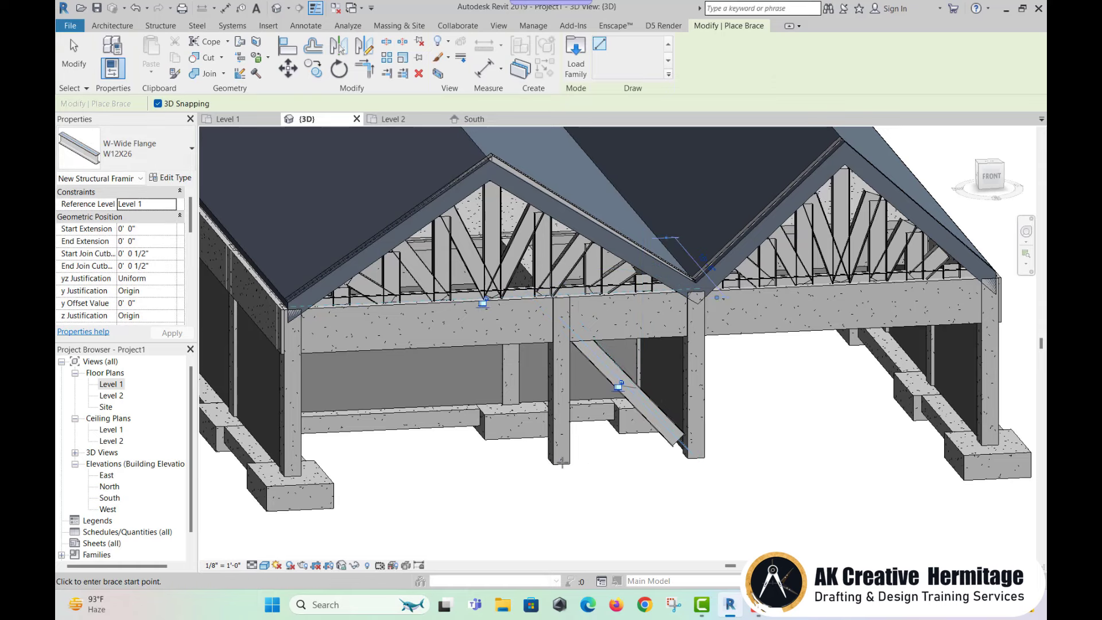
pyautogui.click(562, 459)
pyautogui.click(694, 300)
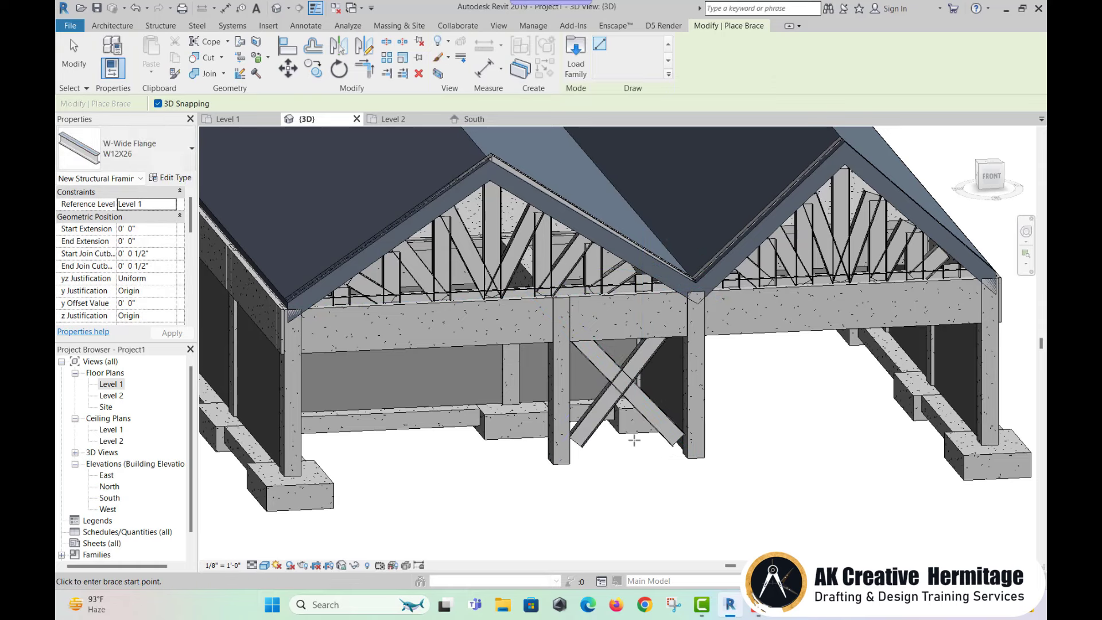
pyautogui.press('Escape')
# Adjust one diagonal brace's justification points relative to its location line.
pyautogui.scroll(3, 634, 402)
pyautogui.click(597, 390)
pyautogui.scroll(2, 627, 322)
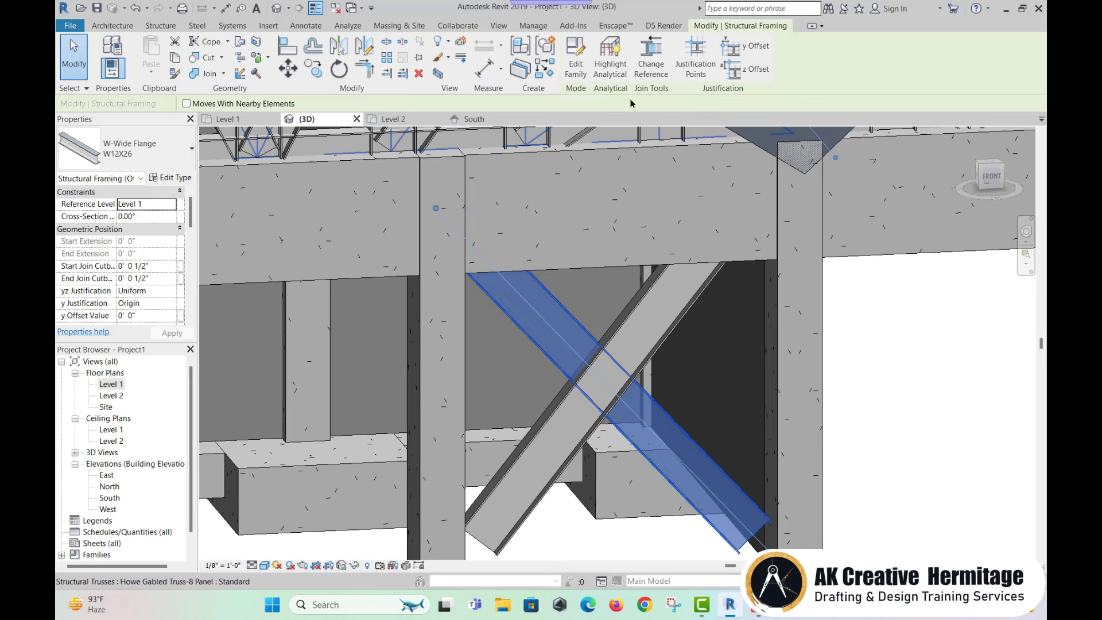
pyautogui.click(684, 75)
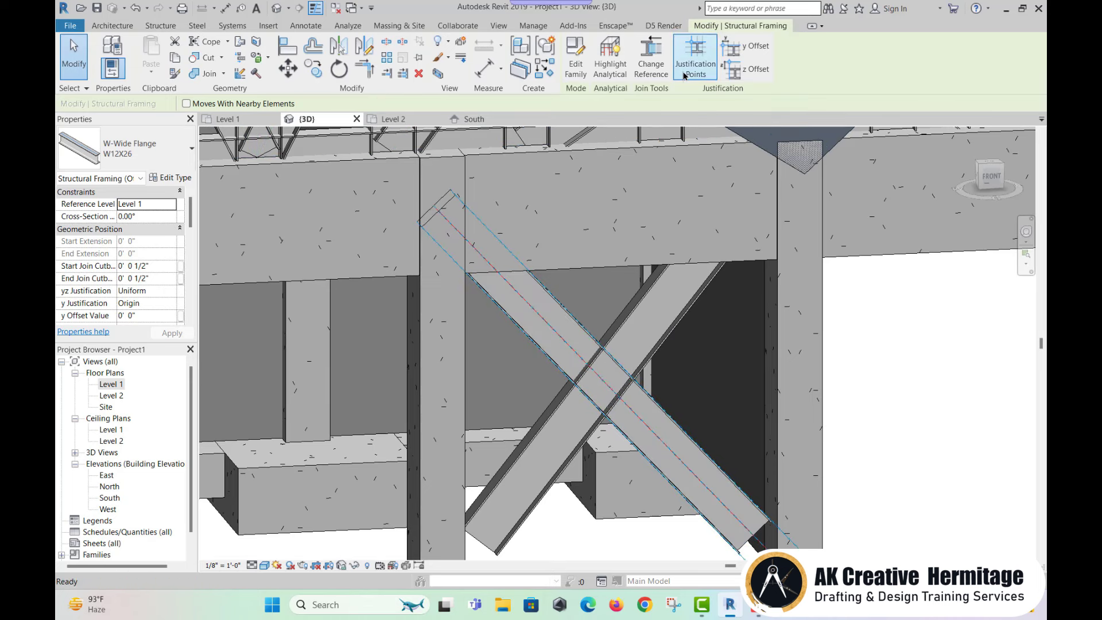
pyautogui.click(619, 370)
pyautogui.click(612, 421)
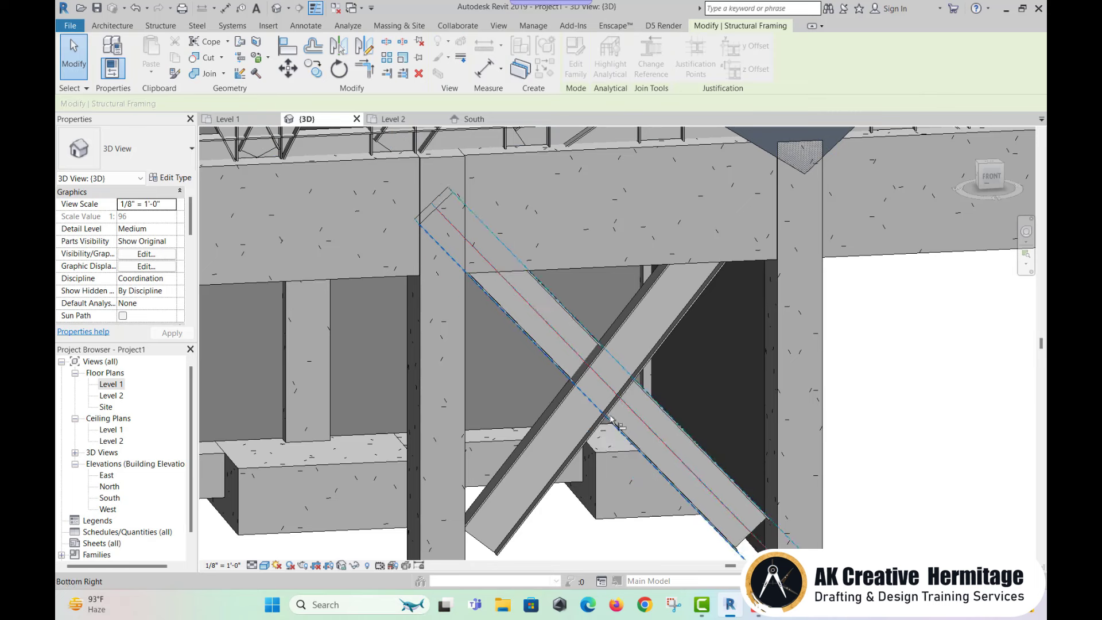
pyautogui.press('Escape')
# Cope the selected brace around the other with Apply Coping.
pyautogui.click(623, 413)
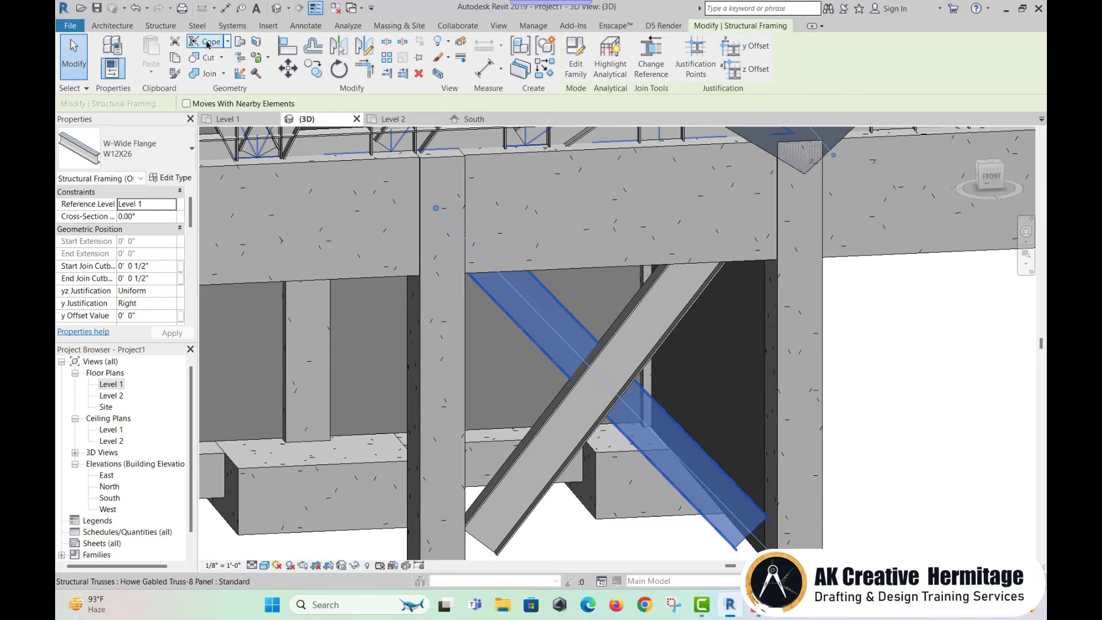
pyautogui.click(227, 42)
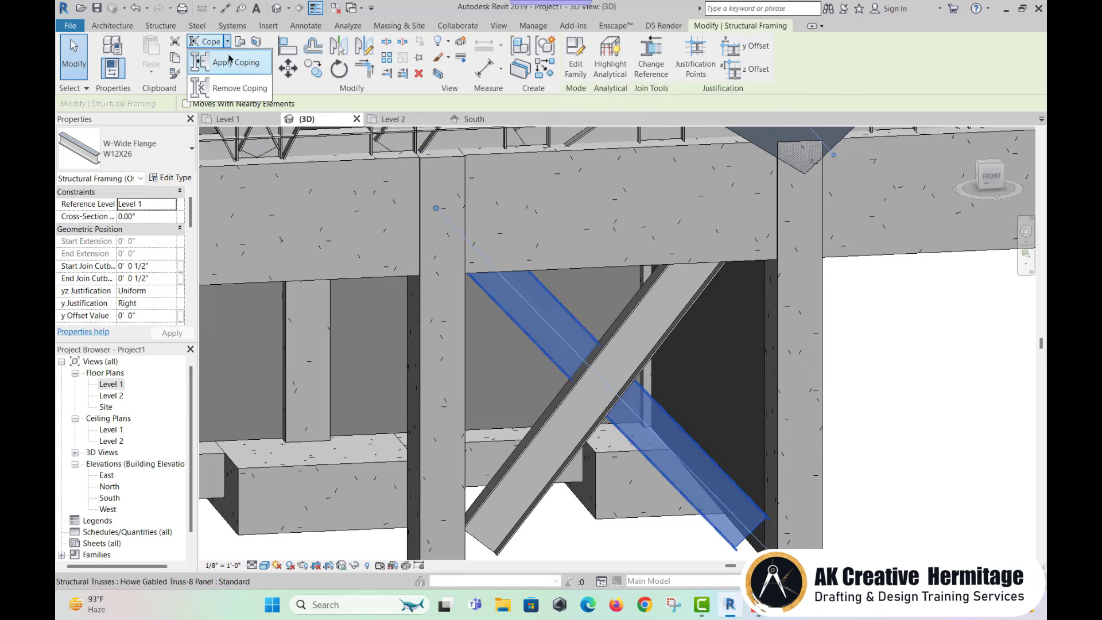
pyautogui.click(229, 60)
pyautogui.click(623, 339)
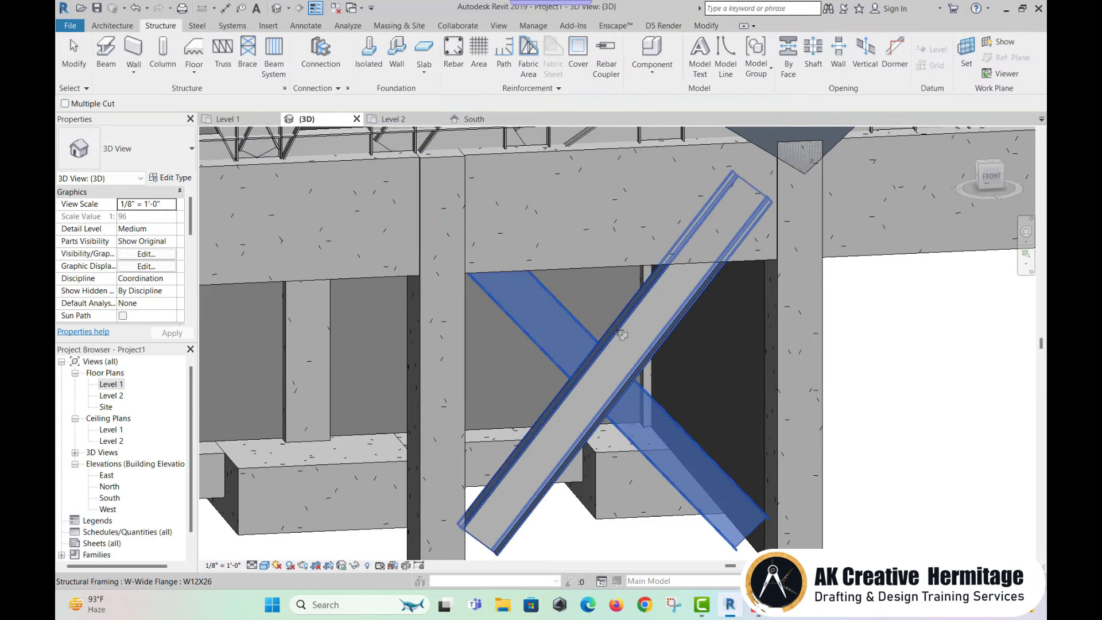
pyautogui.press('Escape')
# Orbit to view the X-brace from the opposite side, then open the Level 1 plan.
pyautogui.scroll(3, 579, 383)
pyautogui.scroll(-3, 601, 393)
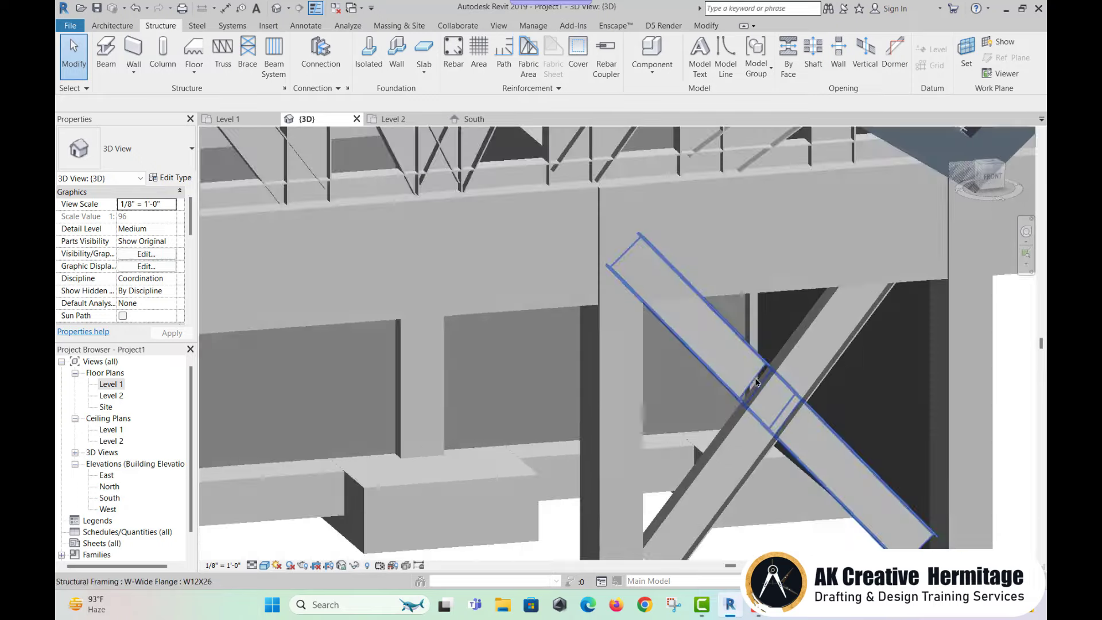
pyautogui.scroll(-2, 620, 402)
pyautogui.scroll(1, 647, 412)
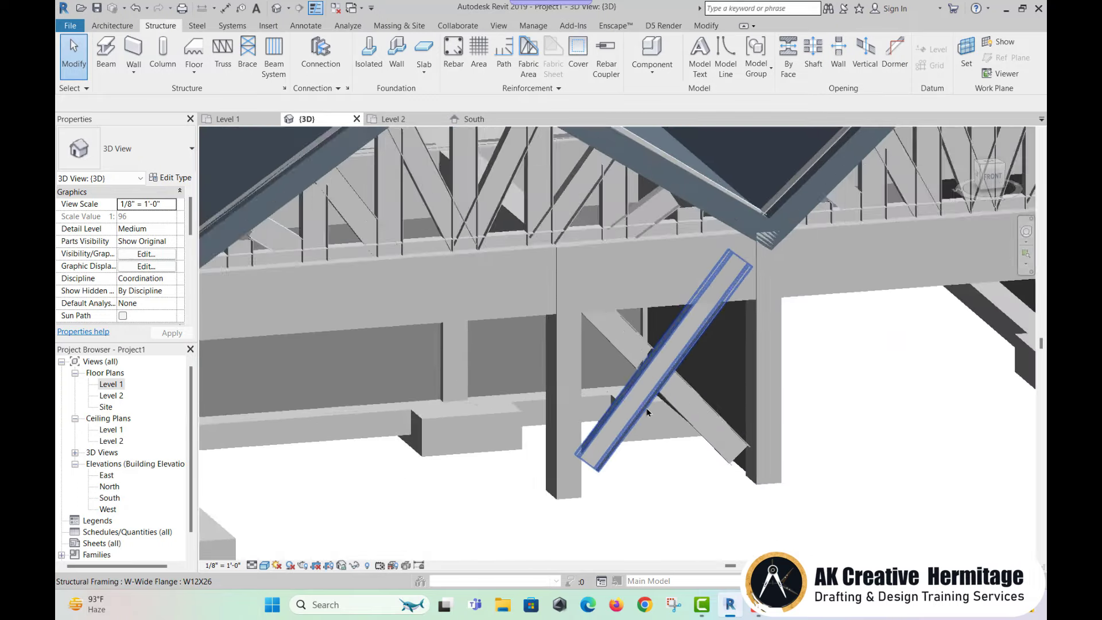
pyautogui.scroll(-5, 647, 411)
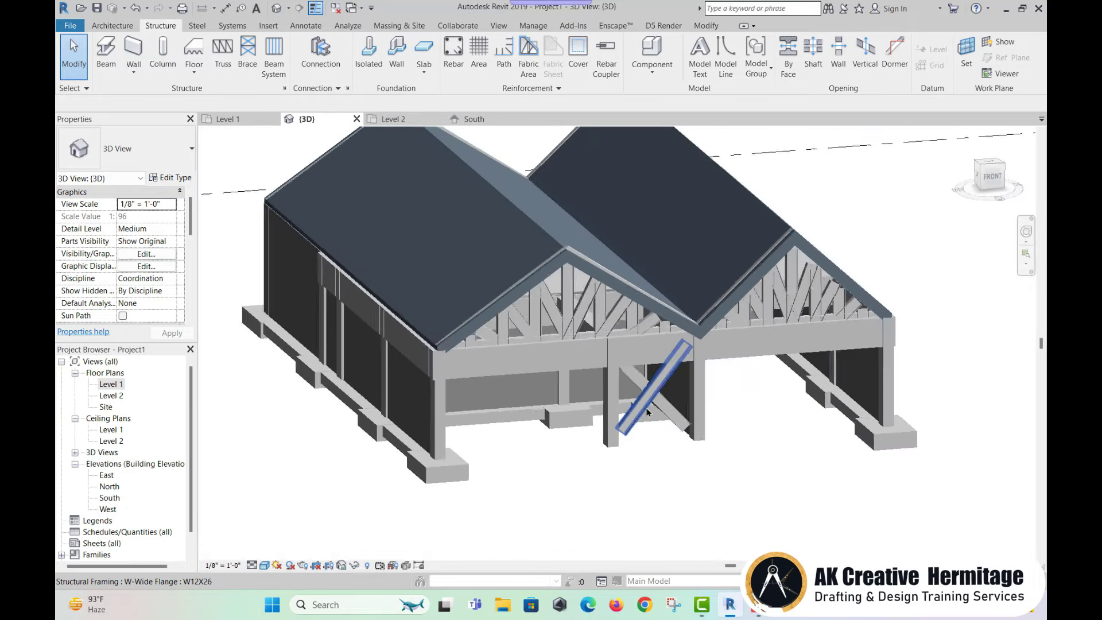
pyautogui.keyDown('shift'); pyautogui.moveTo(632, 416); pyautogui.dragTo(535, 425, button='middle'); pyautogui.keyUp('shift')
pyautogui.keyDown('shift'); pyautogui.moveTo(796, 403); pyautogui.dragTo(730, 466, button='middle'); pyautogui.keyUp('shift')
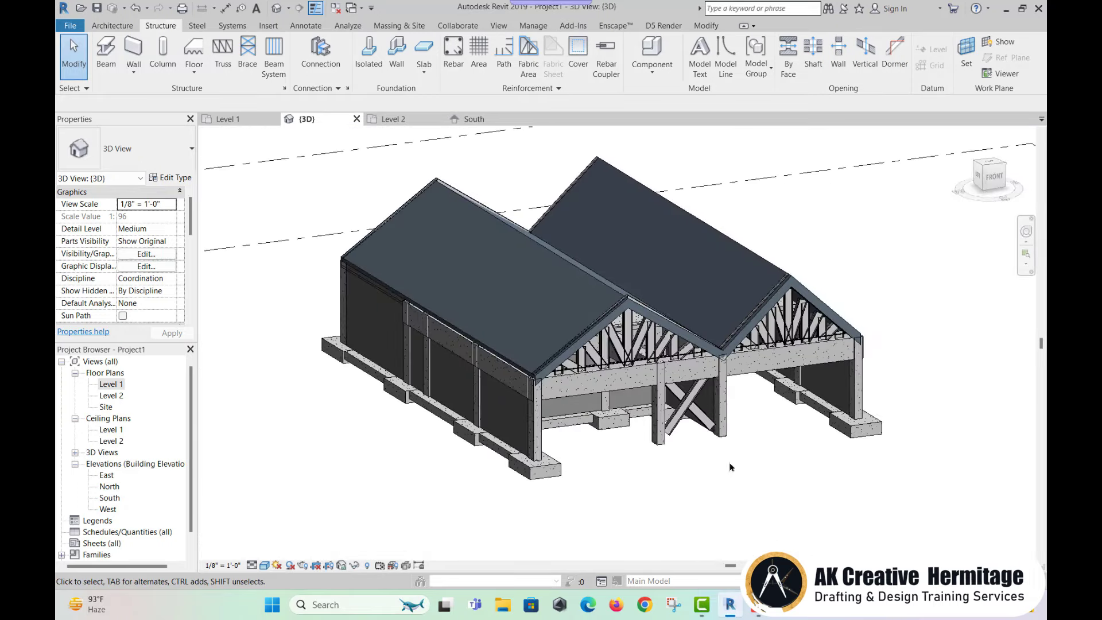
pyautogui.doubleClick(109, 384)
pyautogui.scroll(-3, 478, 357)
pyautogui.scroll(-3, 510, 382)
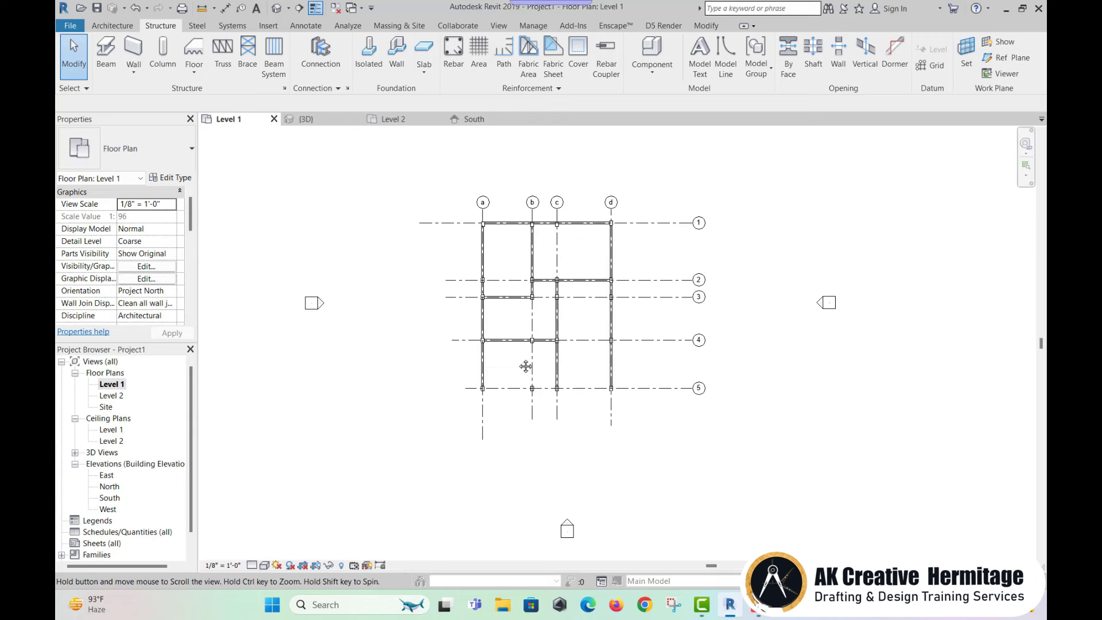
# Draw Section 1 across the grid and open its view, zoomed to fit.
pyautogui.click(499, 26)
pyautogui.click(448, 63)
pyautogui.click(572, 167)
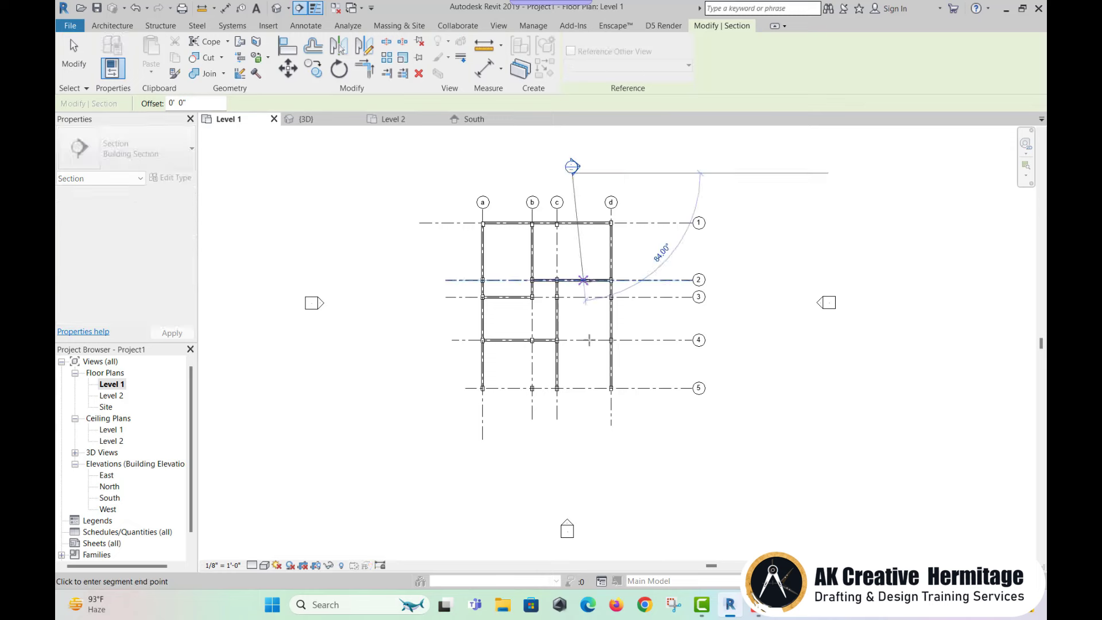
pyautogui.click(572, 444)
pyautogui.rightClick(573, 371)
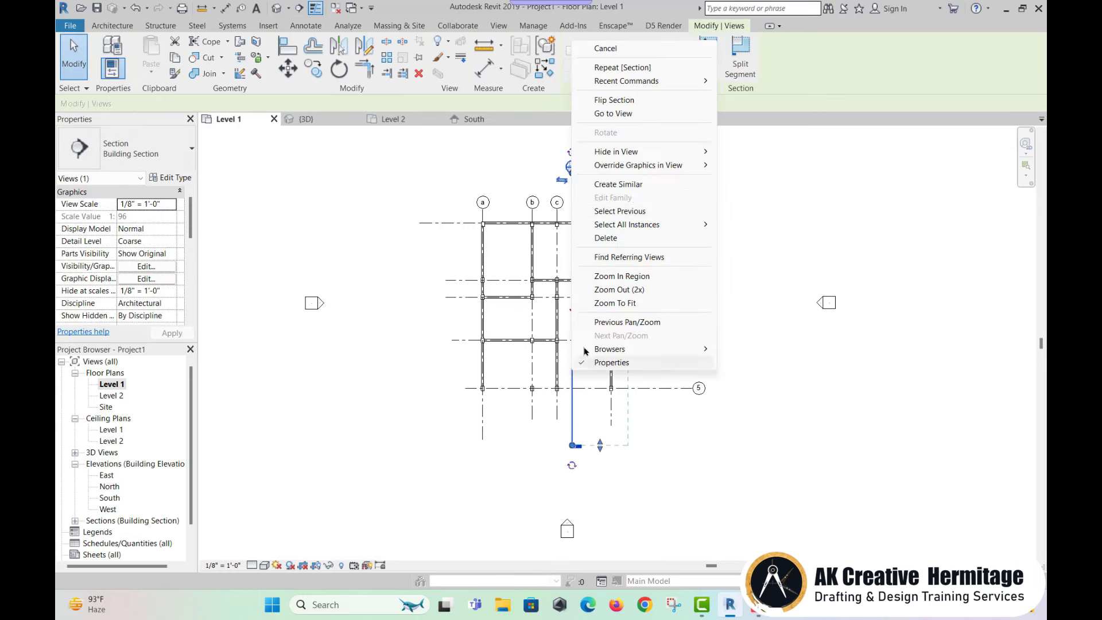
pyautogui.click(630, 117)
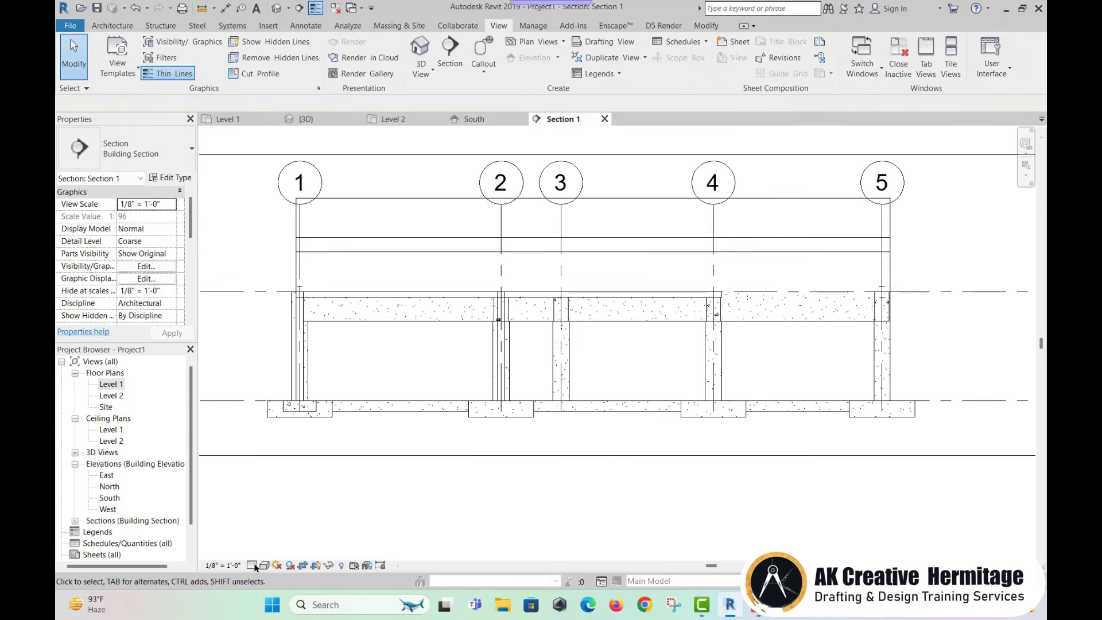
pyautogui.press('z')
pyautogui.press('f')
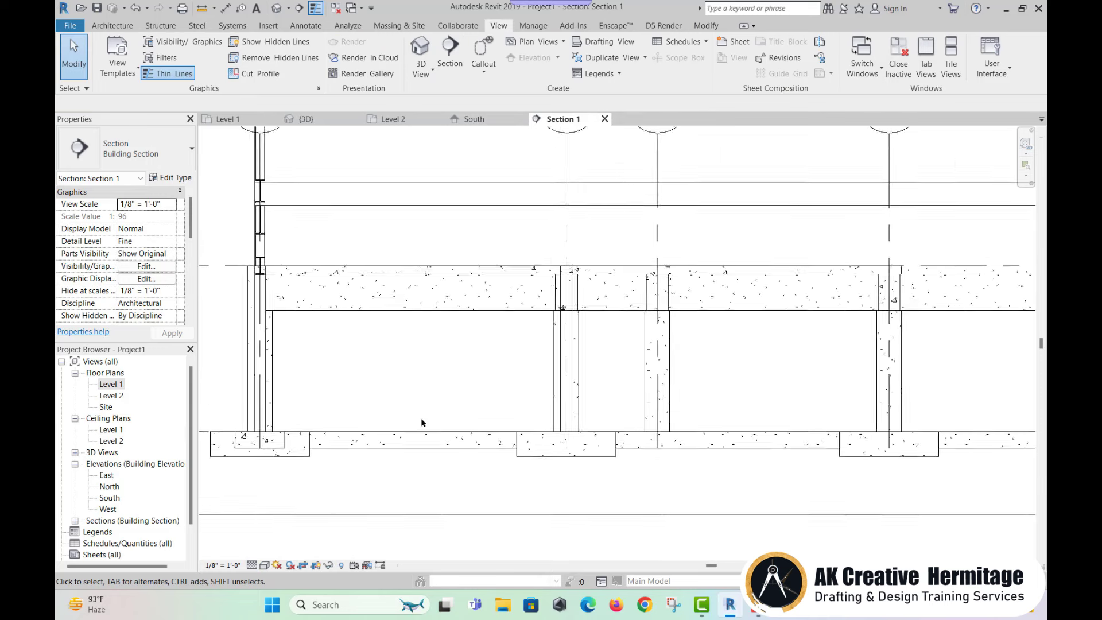
# Dimension the section heights (1' 0", 7' 4", 2' 2"), then return to Level 1.
pyautogui.press('i')
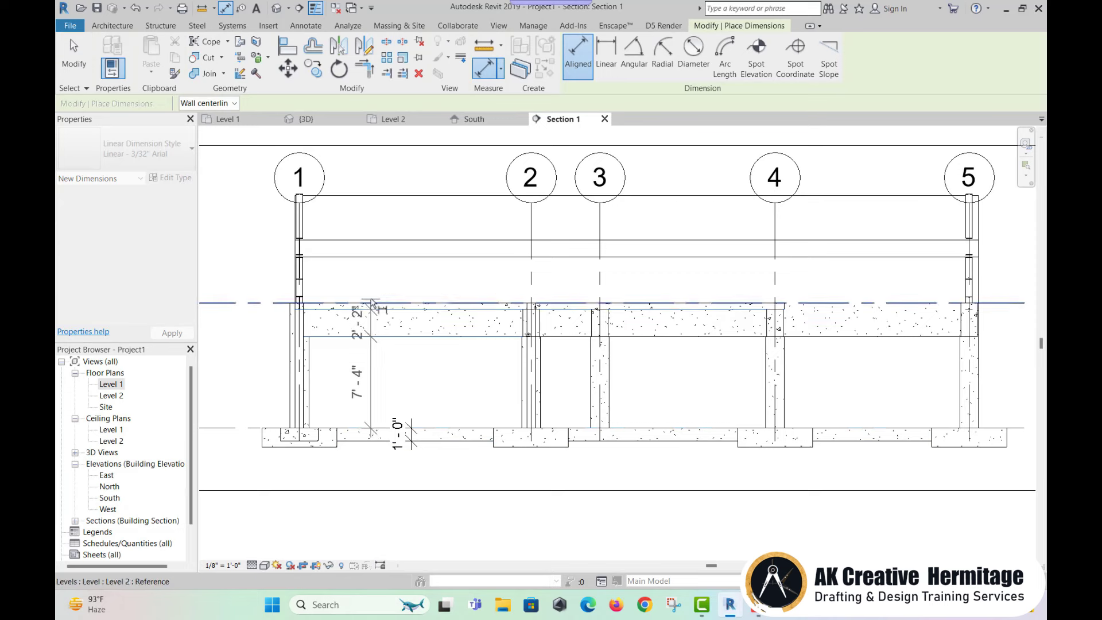
pyautogui.click(372, 302)
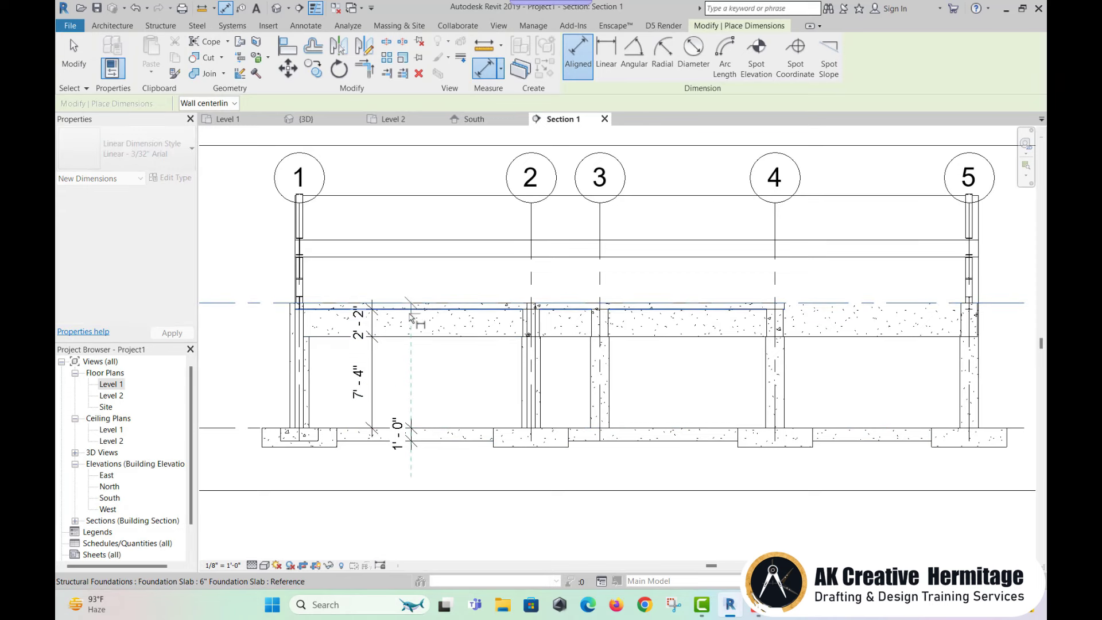
pyautogui.press('Escape')
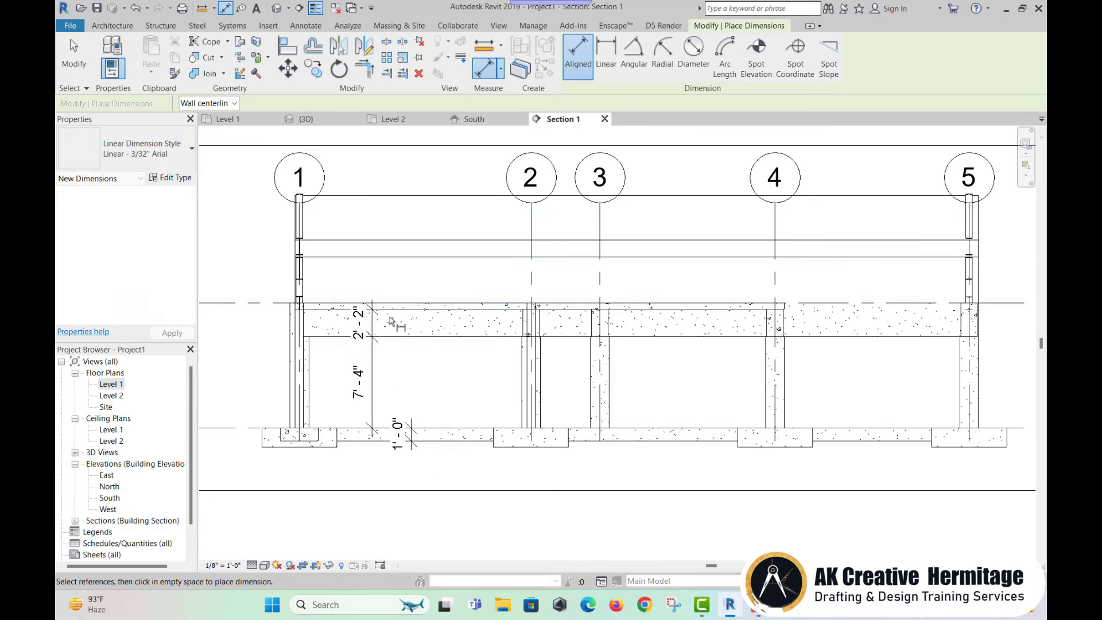
pyautogui.press('Escape')
pyautogui.doubleClick(108, 388)
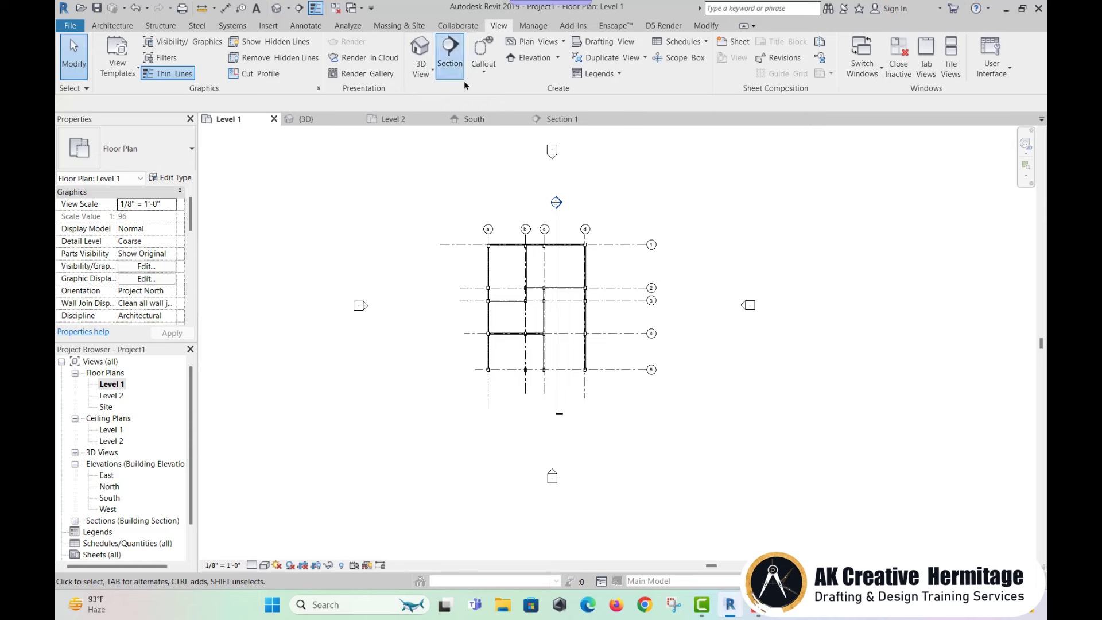
# Draw Section 2 across grids a–d, open it, then orbit the default 3D view.
pyautogui.click(445, 384)
pyautogui.click(636, 384)
pyautogui.rightClick(603, 390)
pyautogui.click(643, 131)
pyautogui.scroll(2, 605, 390)
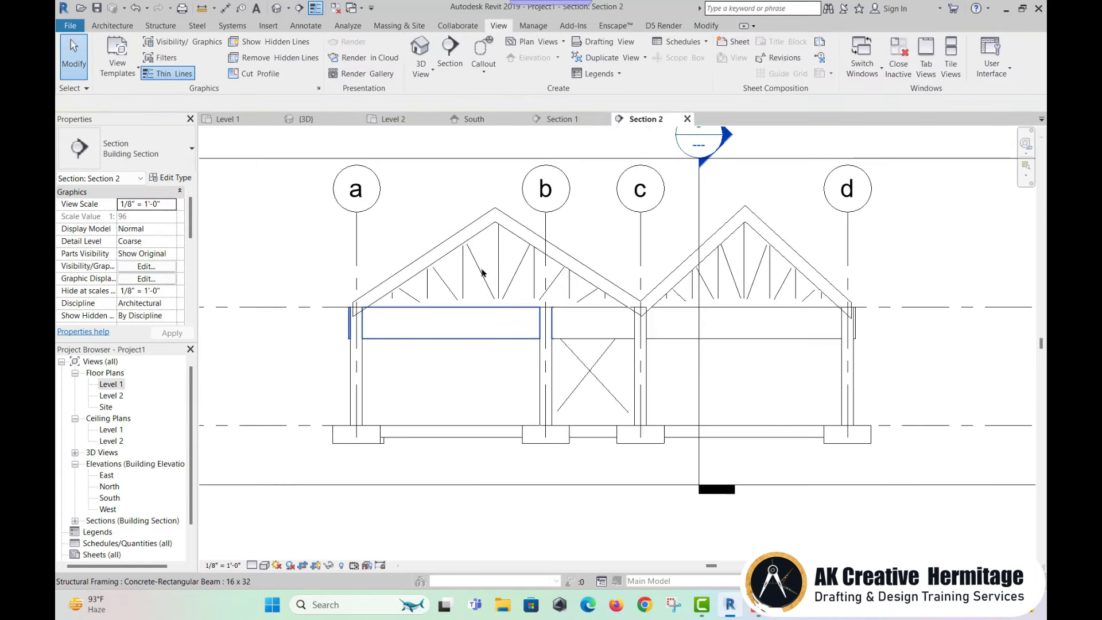
pyautogui.click(276, 8)
pyautogui.moveTo(717, 355)
pyautogui.keyDown('shift'); pyautogui.mouseDown(button='middle')
pyautogui.moveTo(817, 358)
pyautogui.moveTo(696, 432)
pyautogui.moveTo(715, 437)
pyautogui.mouseUp(button='middle'); pyautogui.keyUp('shift')
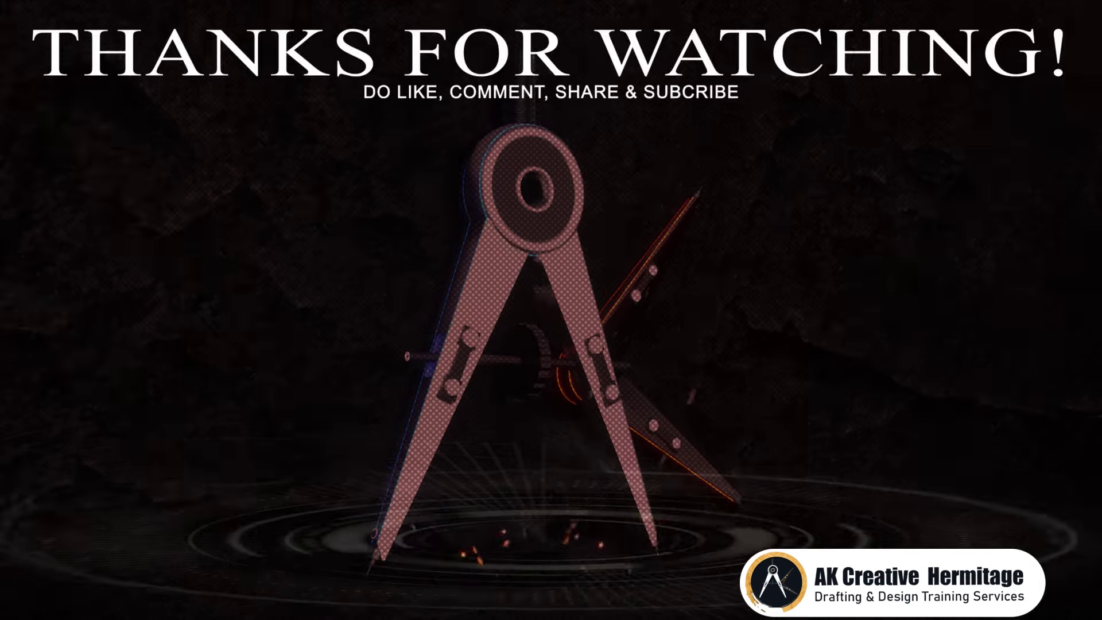